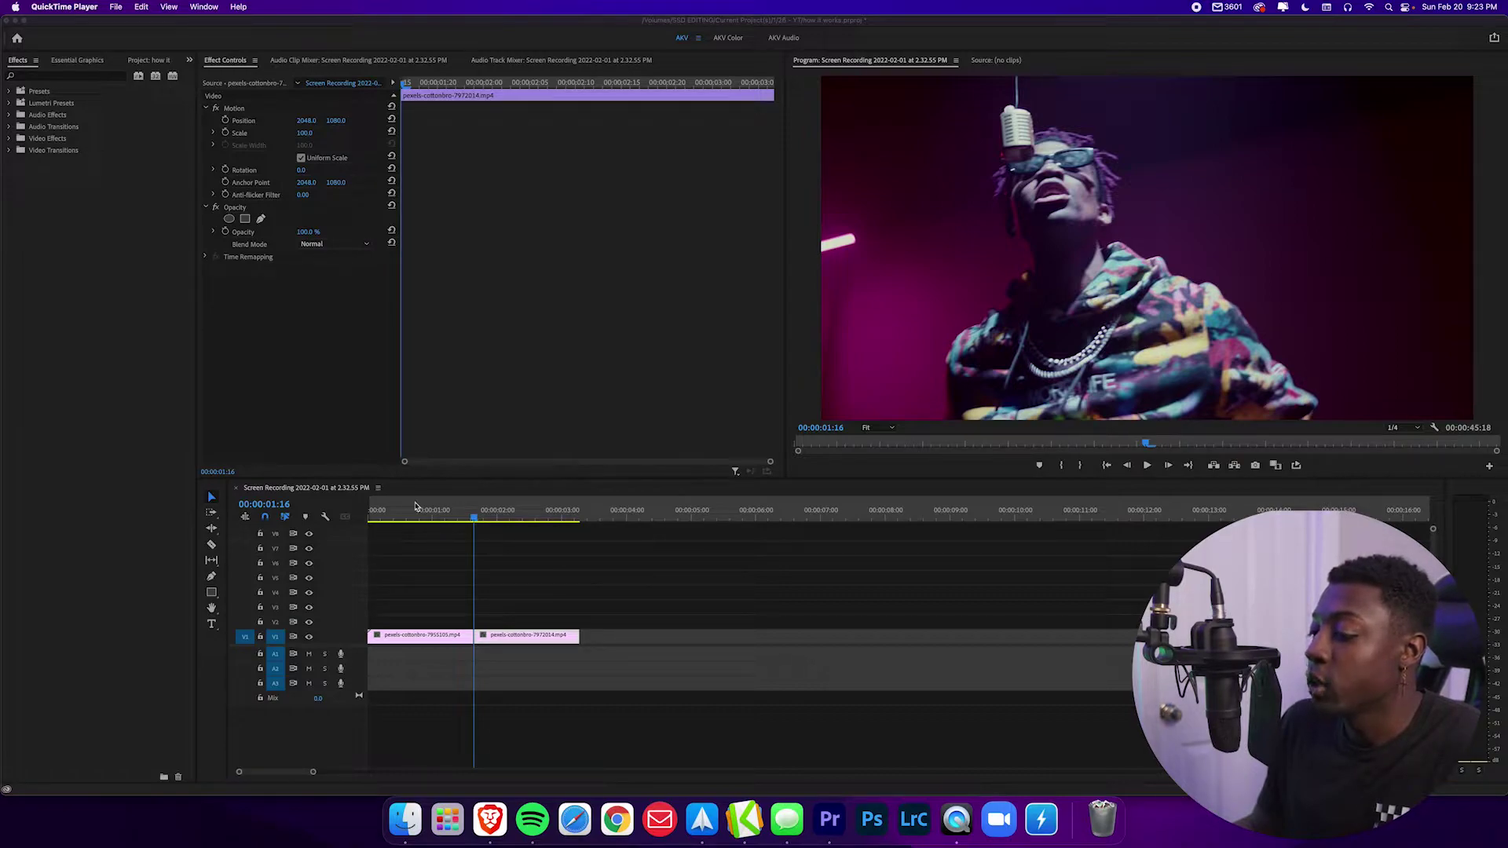
Step: Split the second clip at 00:00:02:01, ten frames after the cut between the two clips
{"action": "left_click", "coordinate": [416, 506]}
{"action": "left_click", "coordinate": [421, 510]}
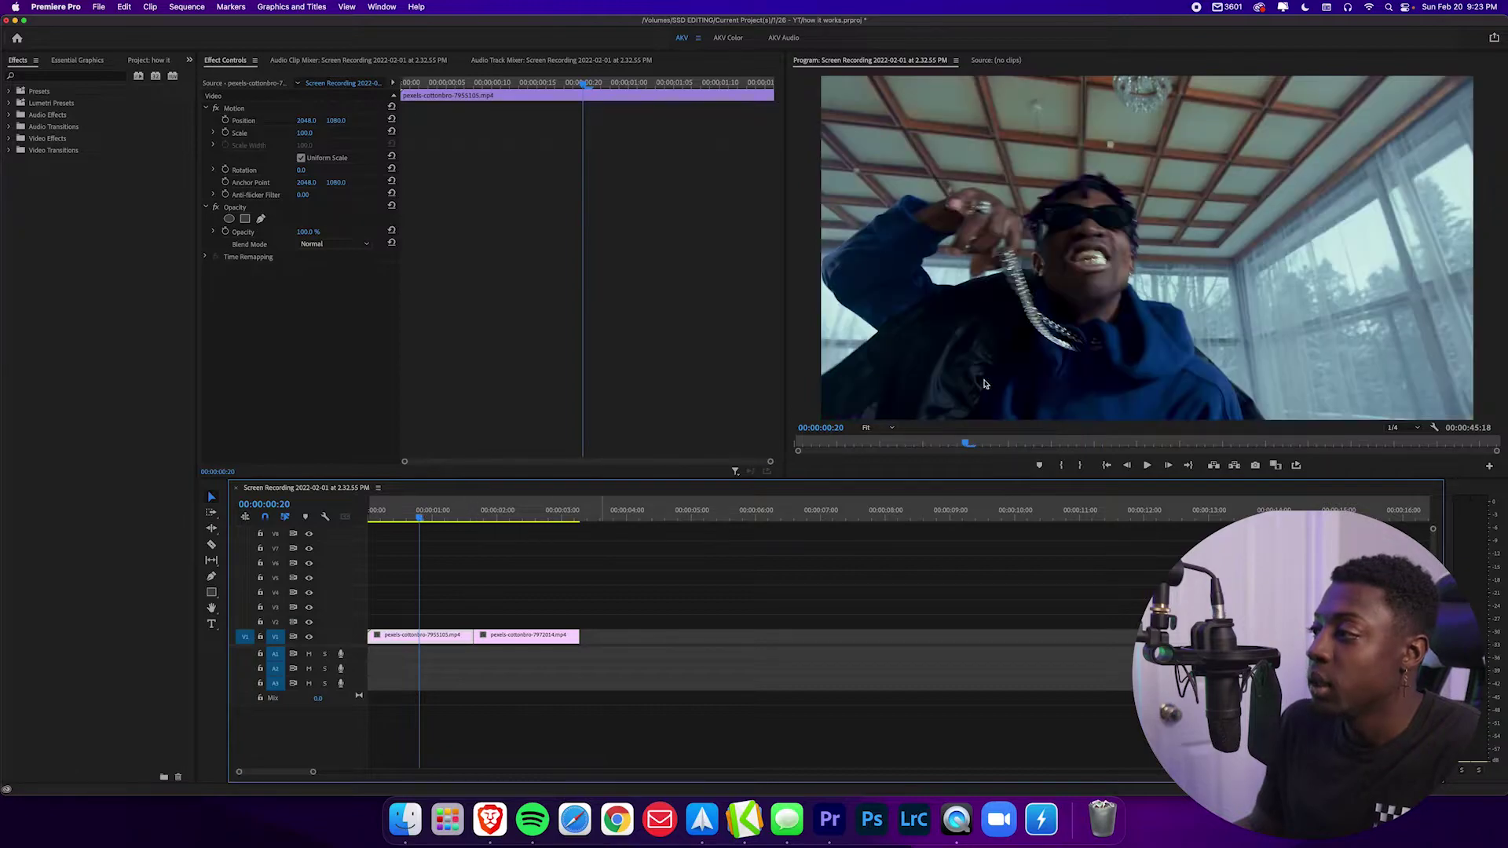
{"action": "left_click_drag", "start_coordinate": [422, 525], "coordinate": [481, 539]}
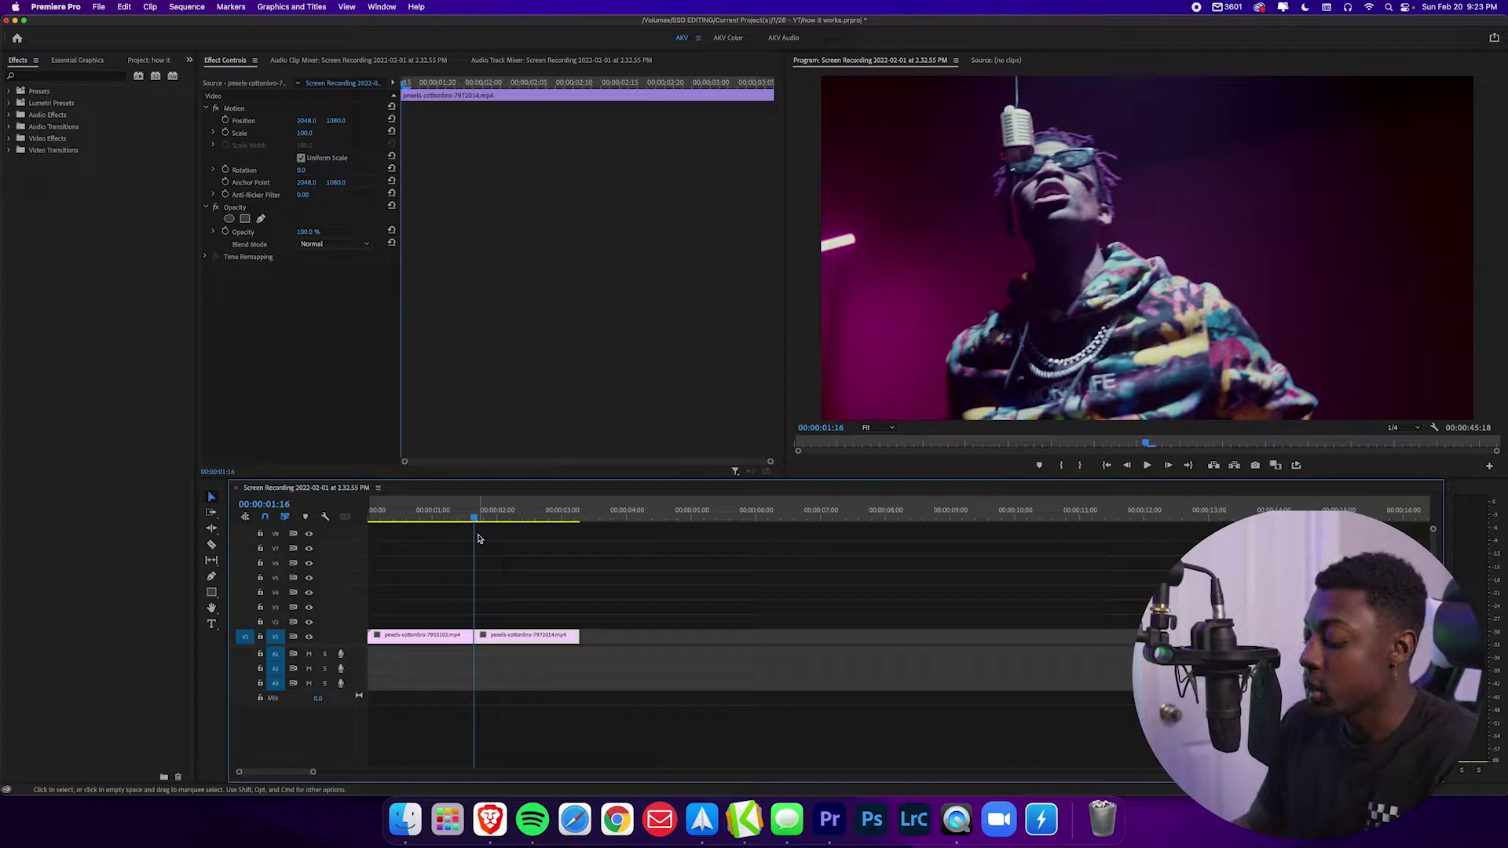
{"action": "key", "text": "="}
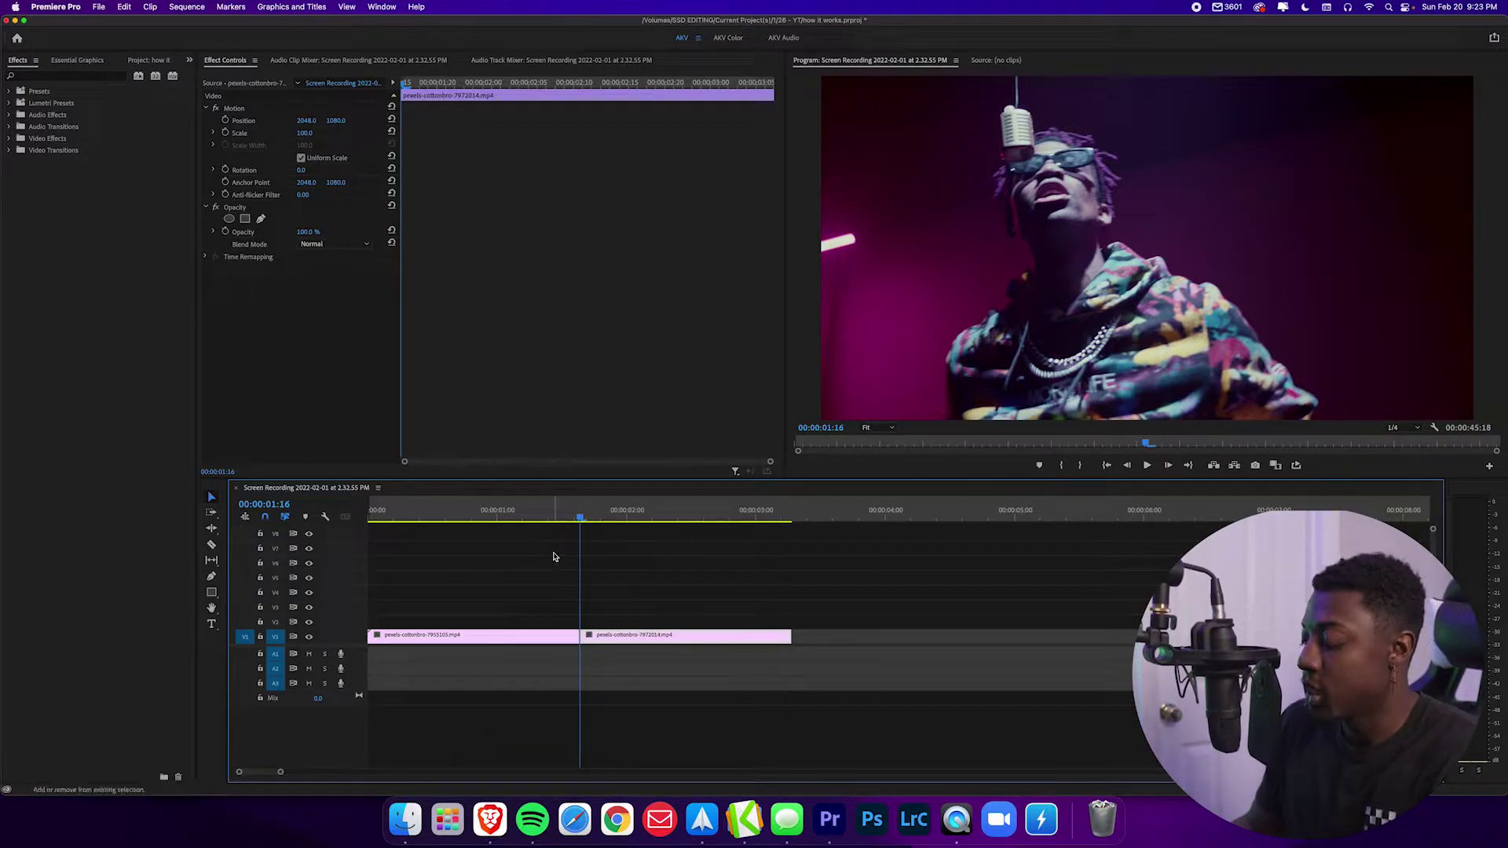
{"action": "key", "text": "shift+Right"}
{"action": "key", "text": "shift+Right"}
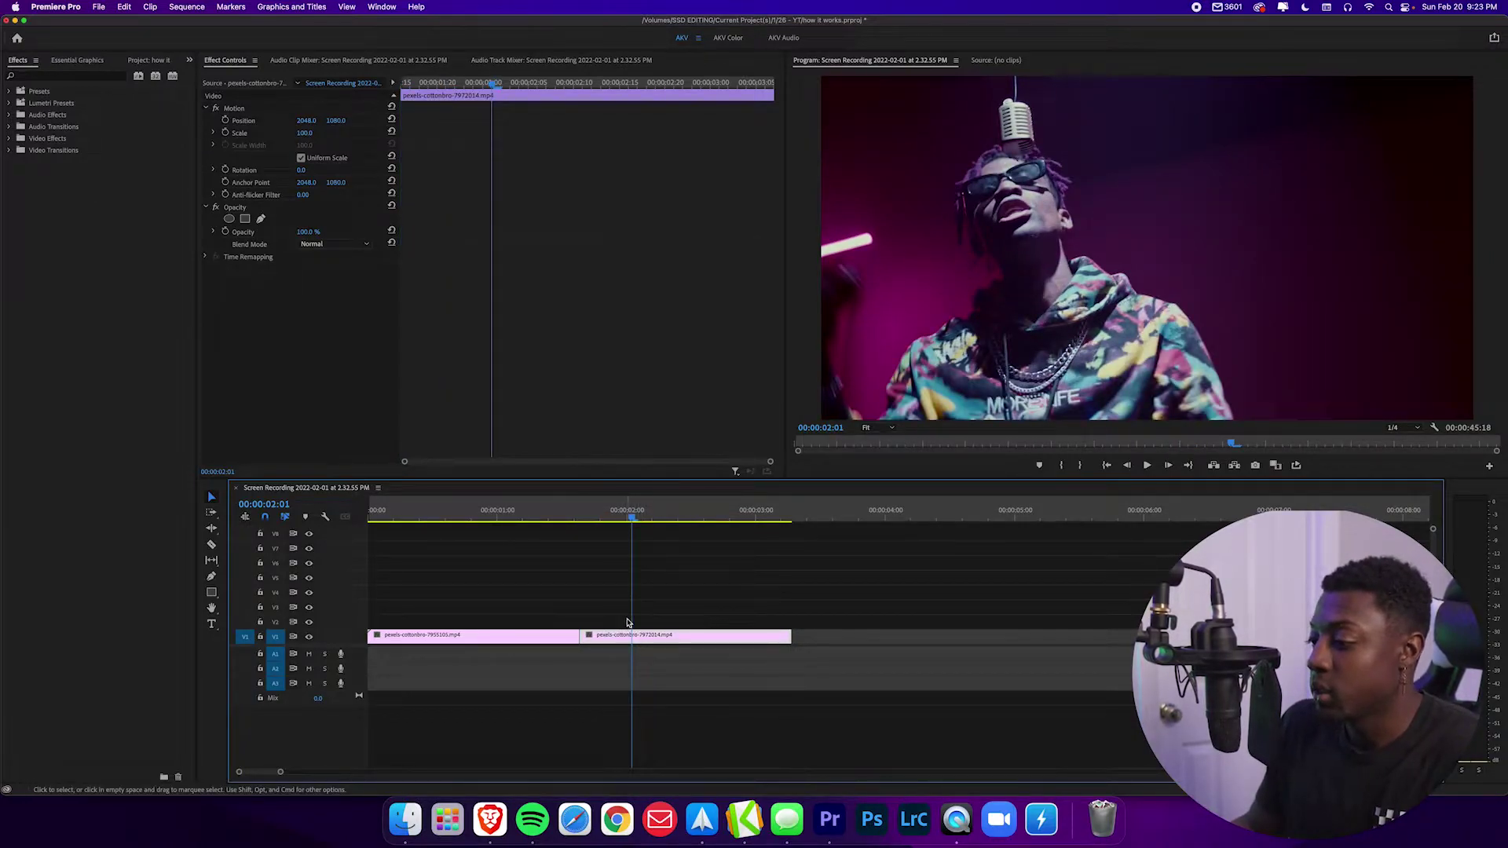
{"action": "key", "text": "super+k"}
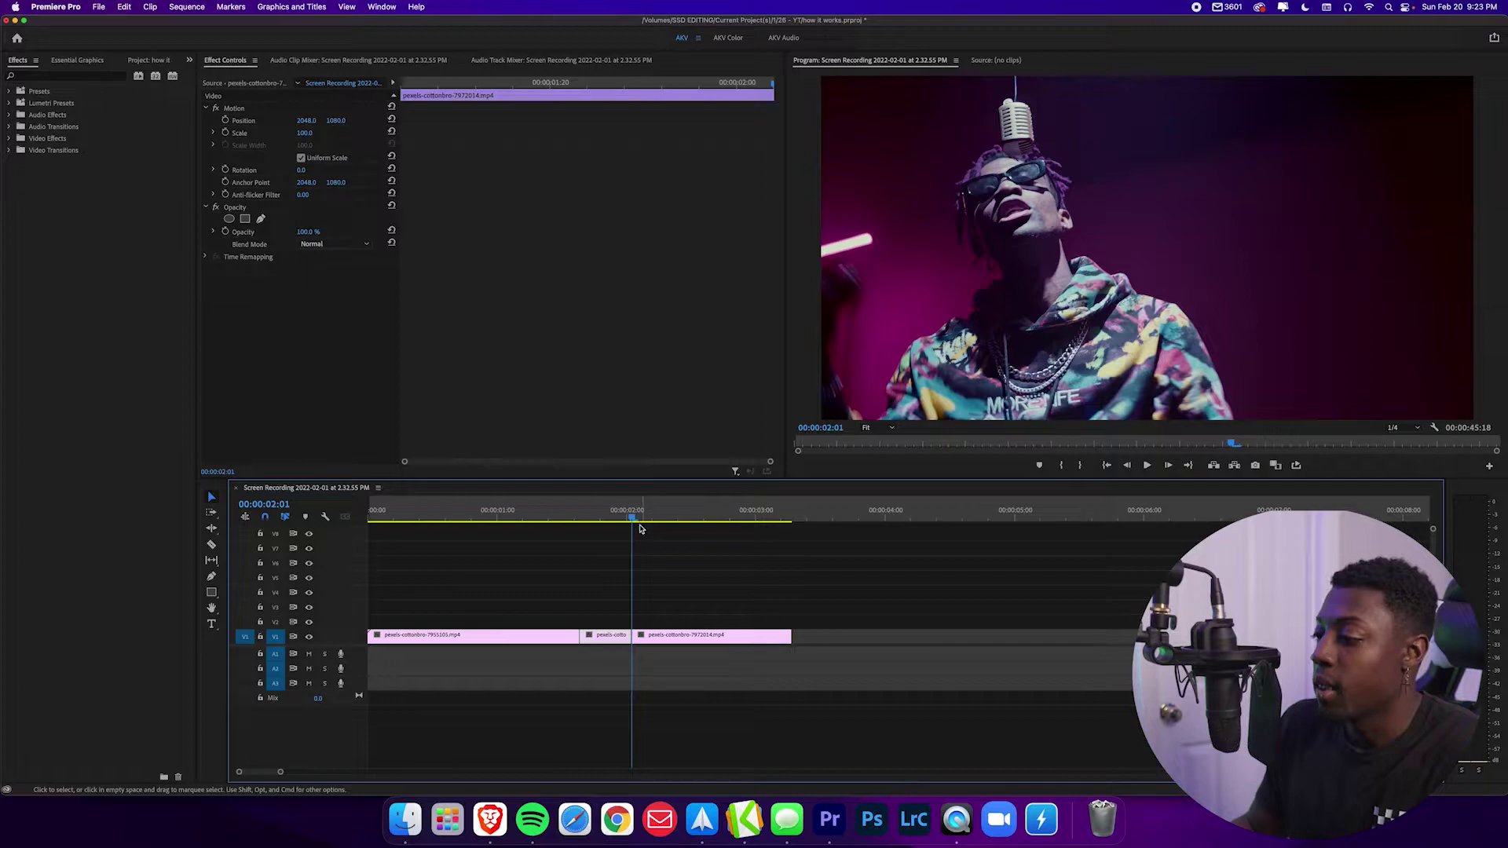
Step: Split the first clip at 00:00:01:06, ten frames before the cut between the two clips
{"action": "left_click_drag", "start_coordinate": [632, 515], "coordinate": [580, 519]}
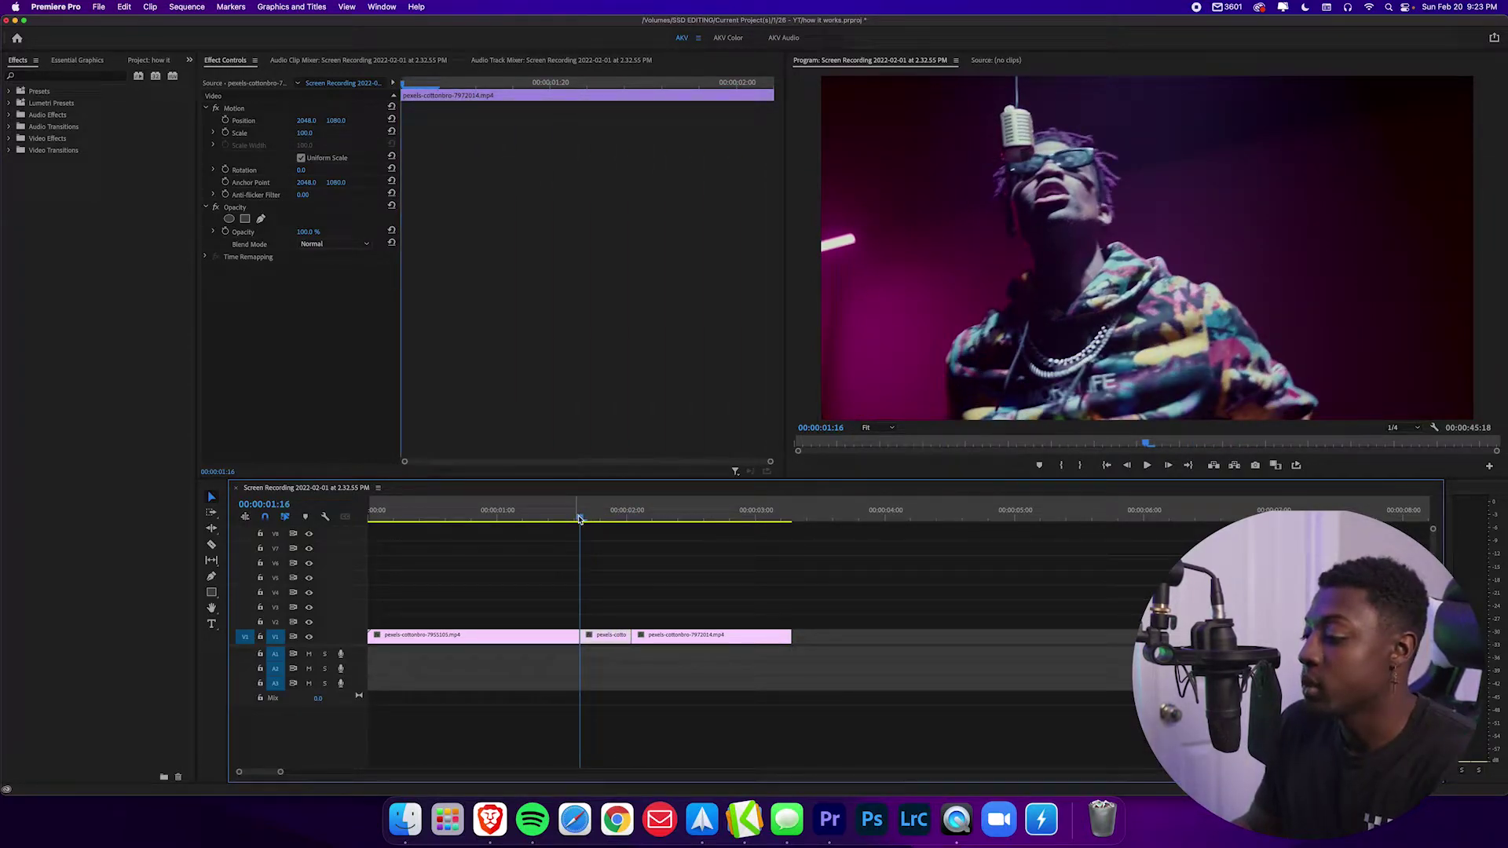
{"action": "left_click_drag", "start_coordinate": [579, 519], "coordinate": [527, 518]}
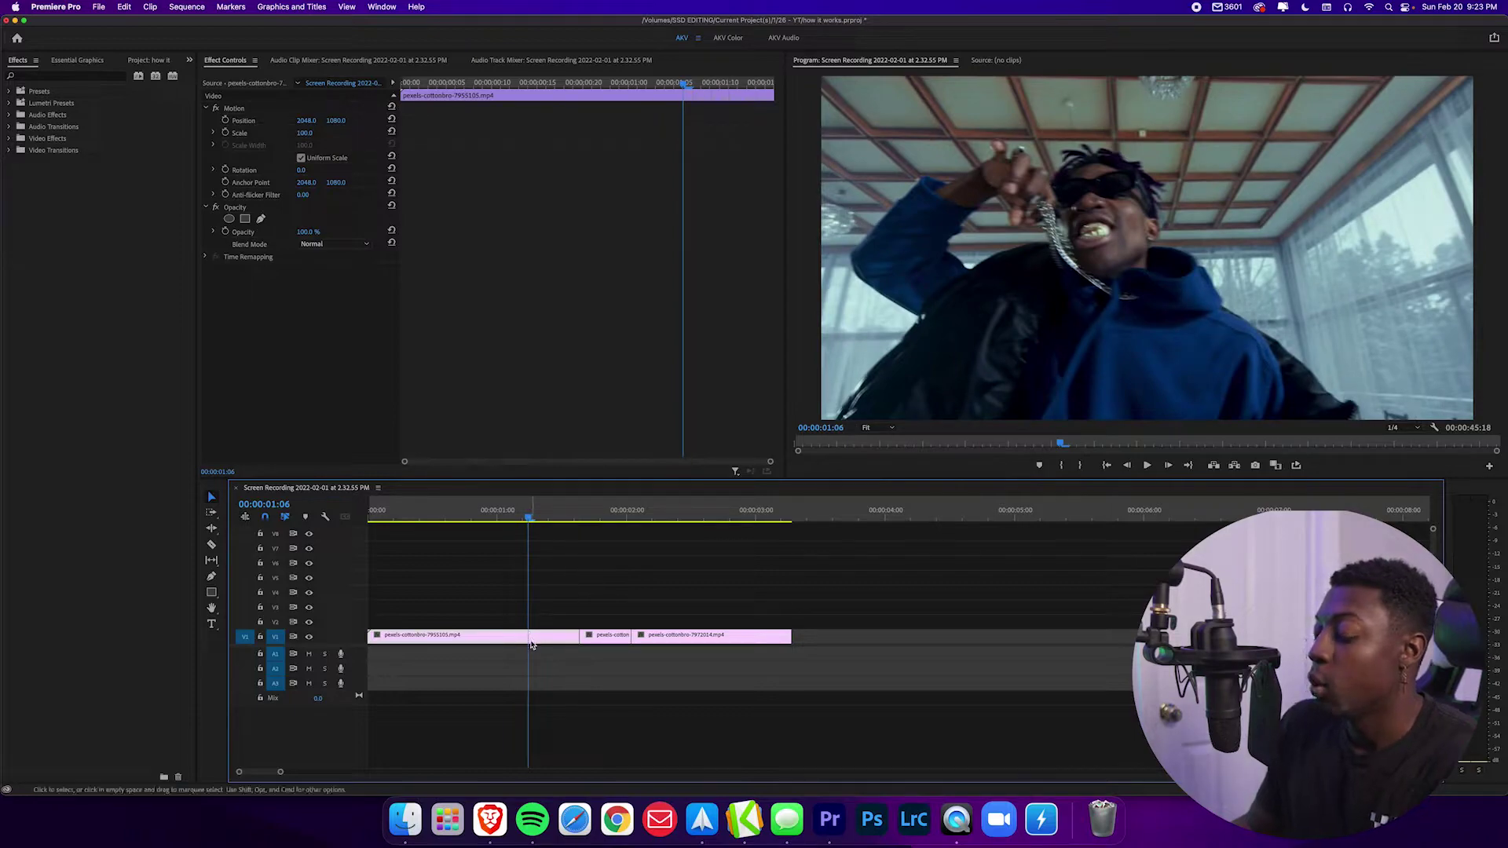
{"action": "key", "text": "super+k"}
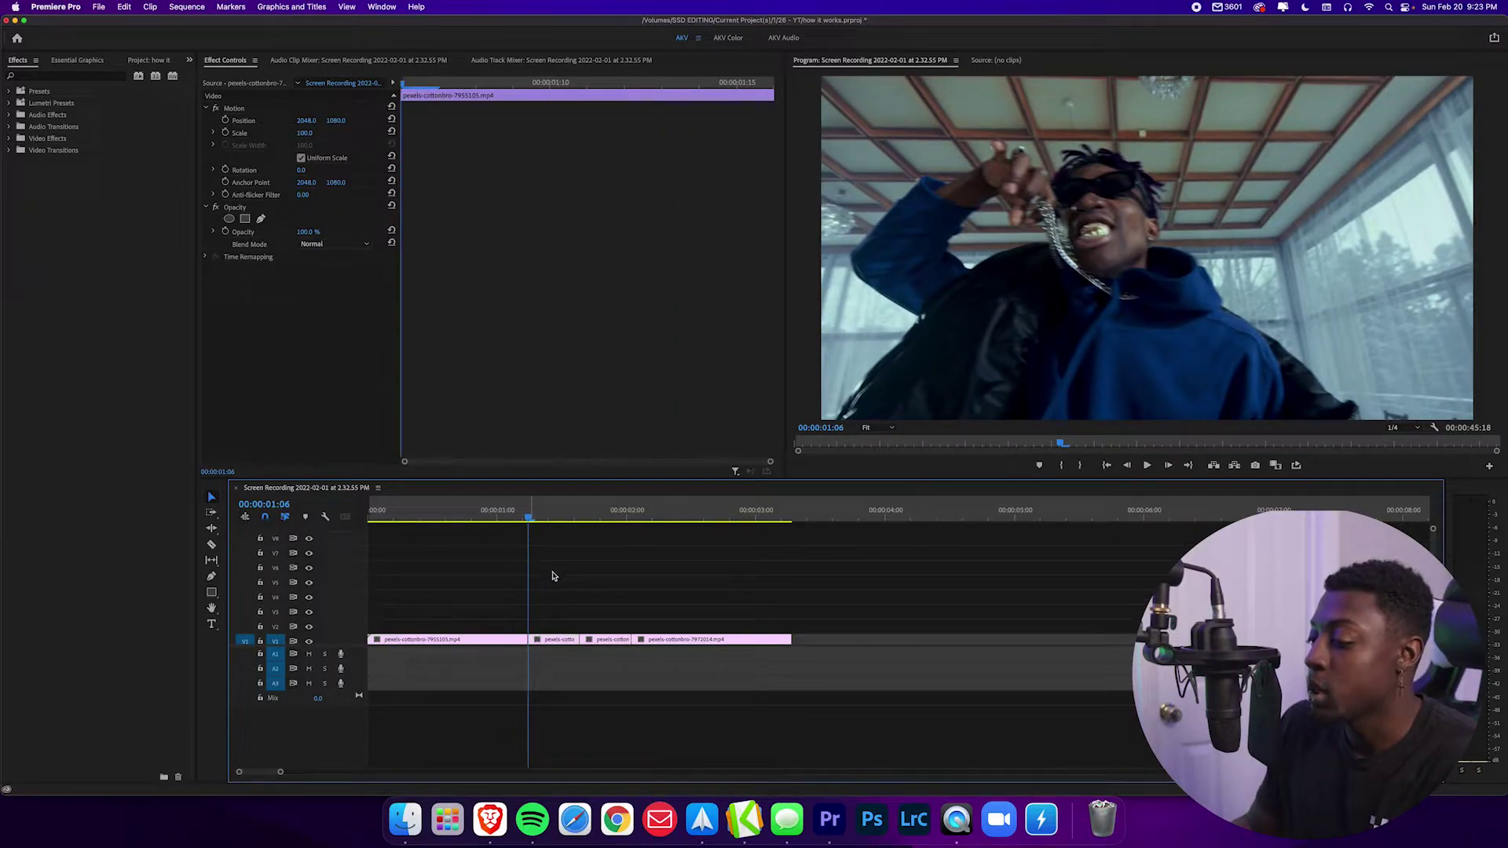
Step: Nest the two short segments on either side of the cut into one sequence with the default name
{"action": "left_click_drag", "start_coordinate": [530, 519], "coordinate": [626, 531]}
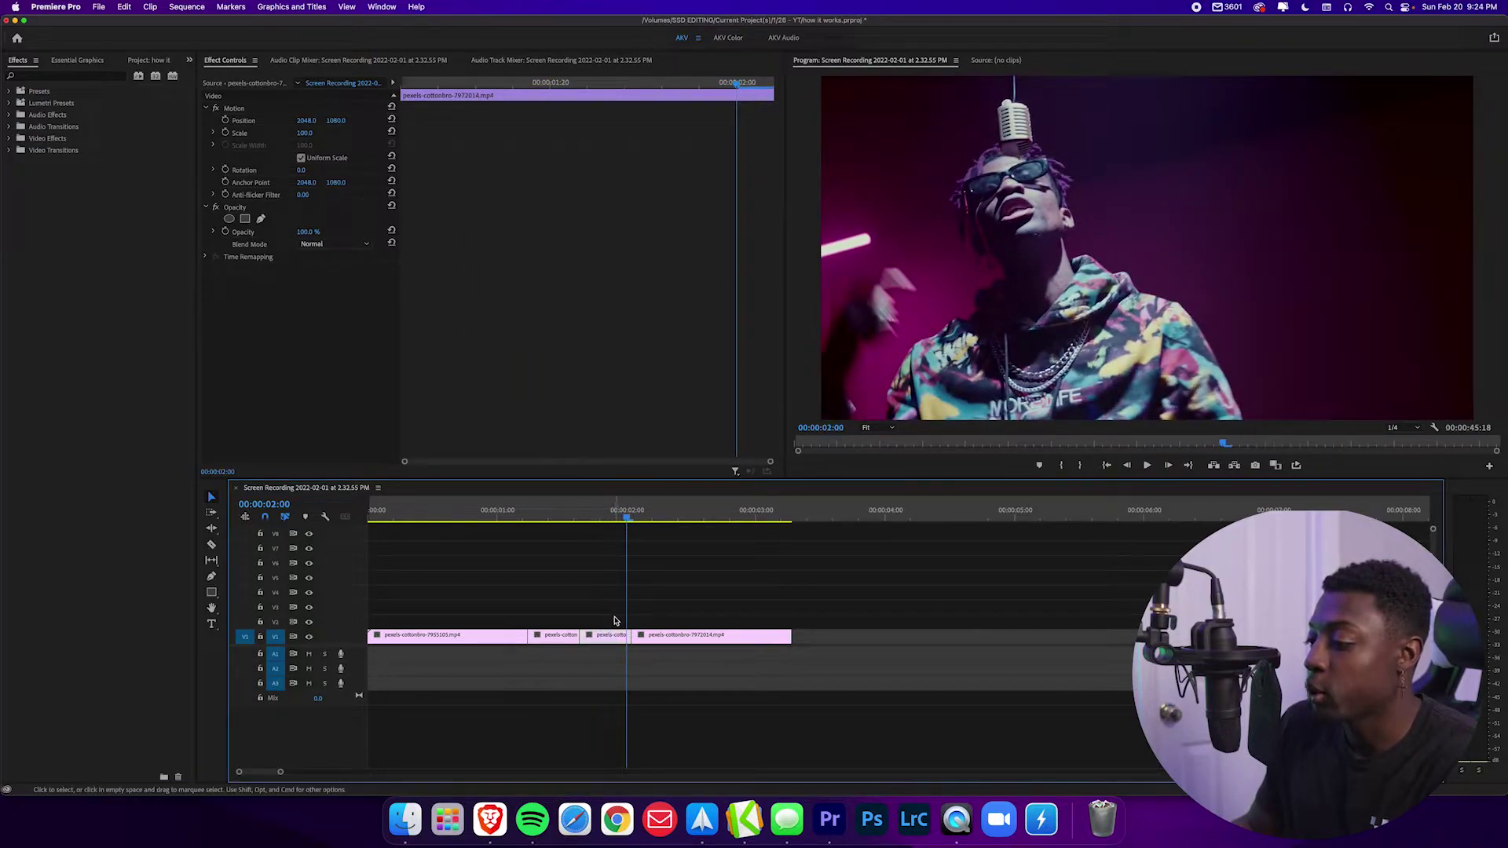
{"action": "left_click_drag", "start_coordinate": [609, 618], "coordinate": [561, 650]}
{"action": "right_click", "coordinate": [564, 644]}
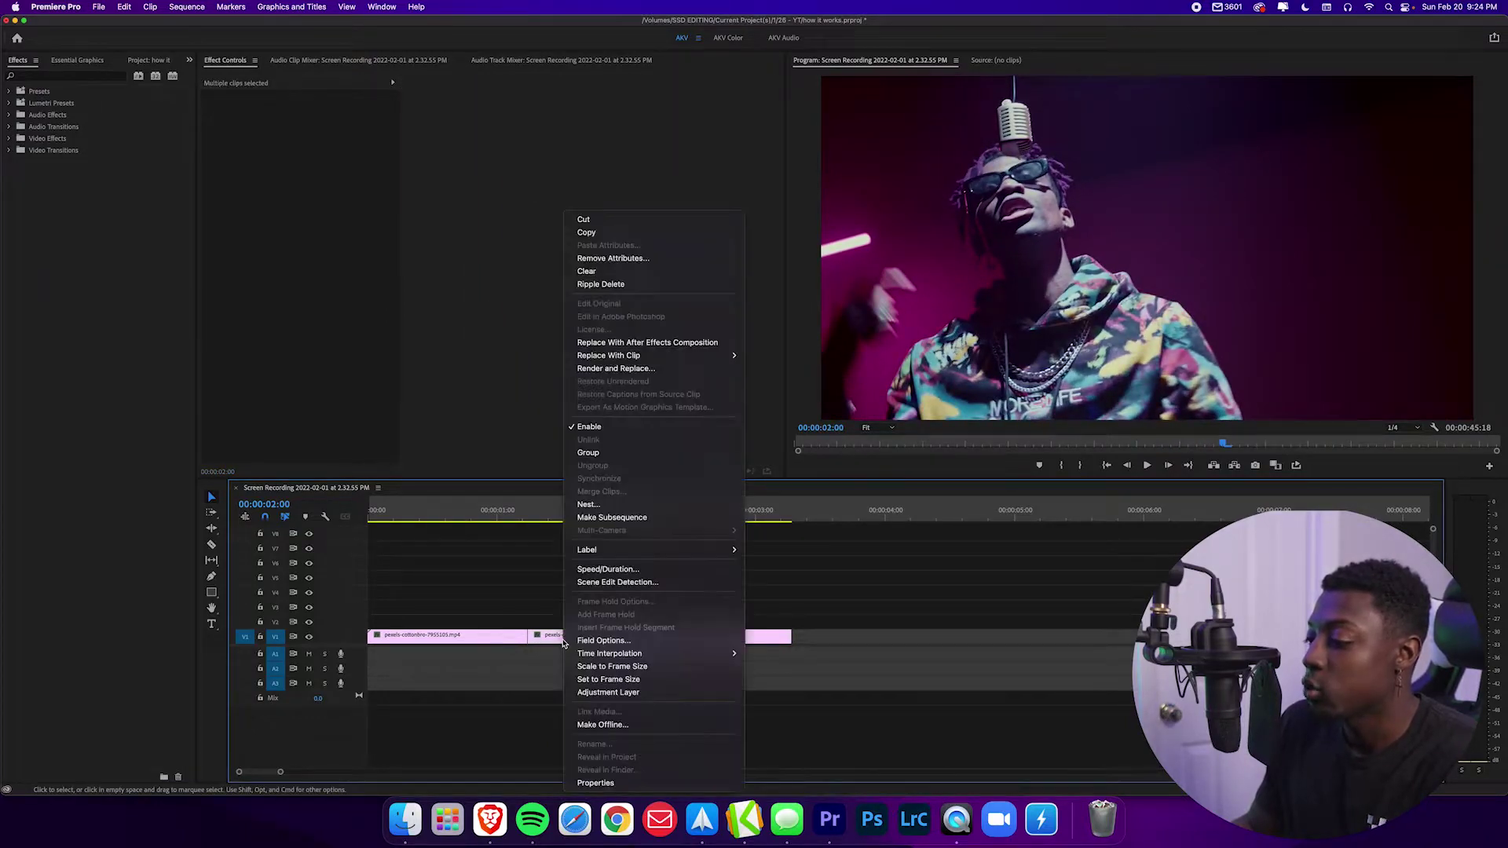
{"action": "left_click", "coordinate": [599, 505]}
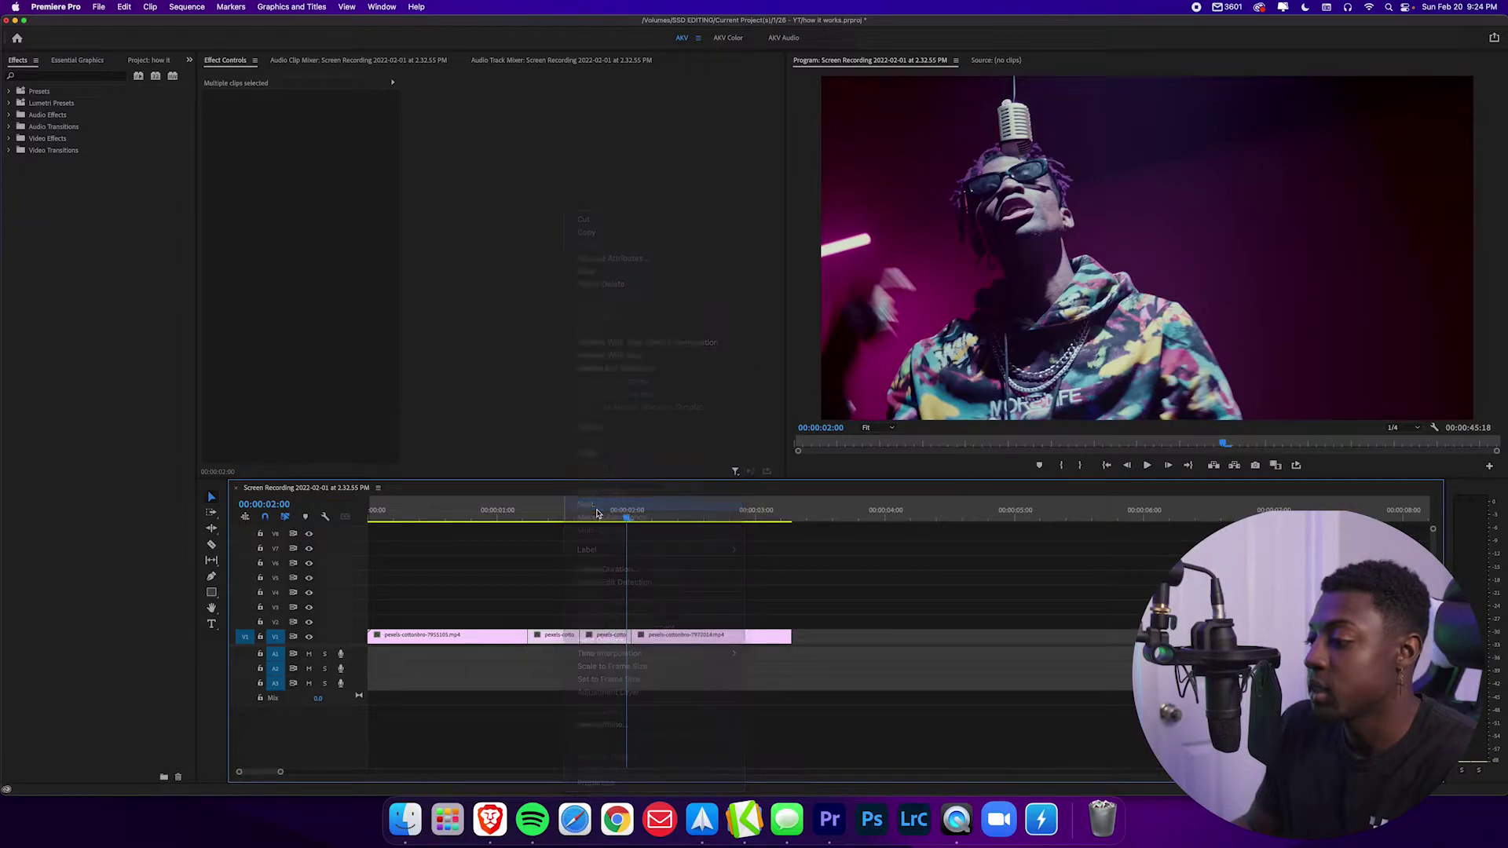
{"action": "left_click", "coordinate": [775, 429]}
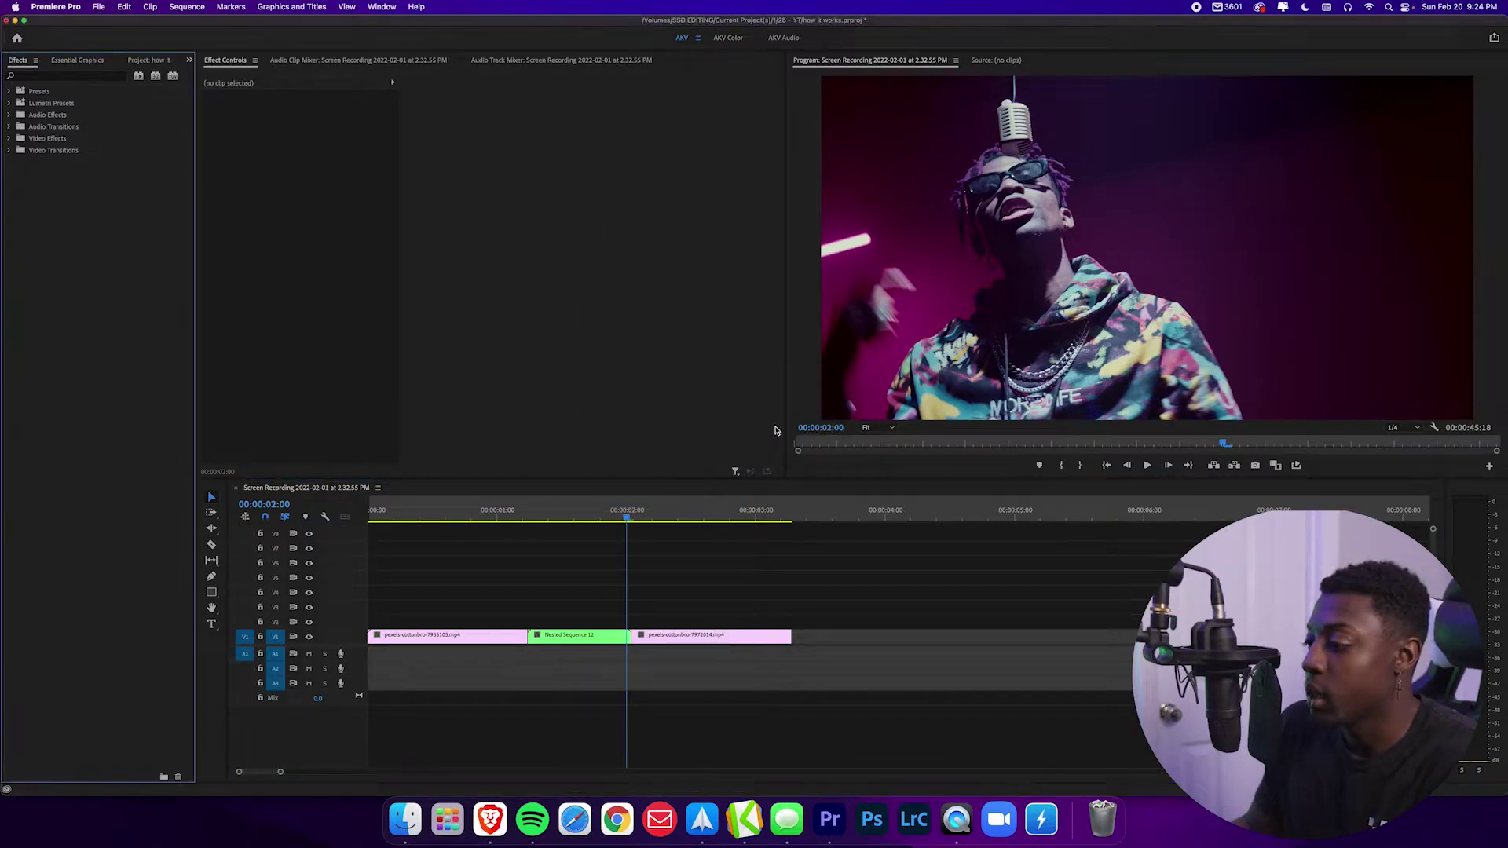
Step: Apply the Transform effect from the Distort video effects to the nested sequence
{"action": "left_click", "coordinate": [538, 519]}
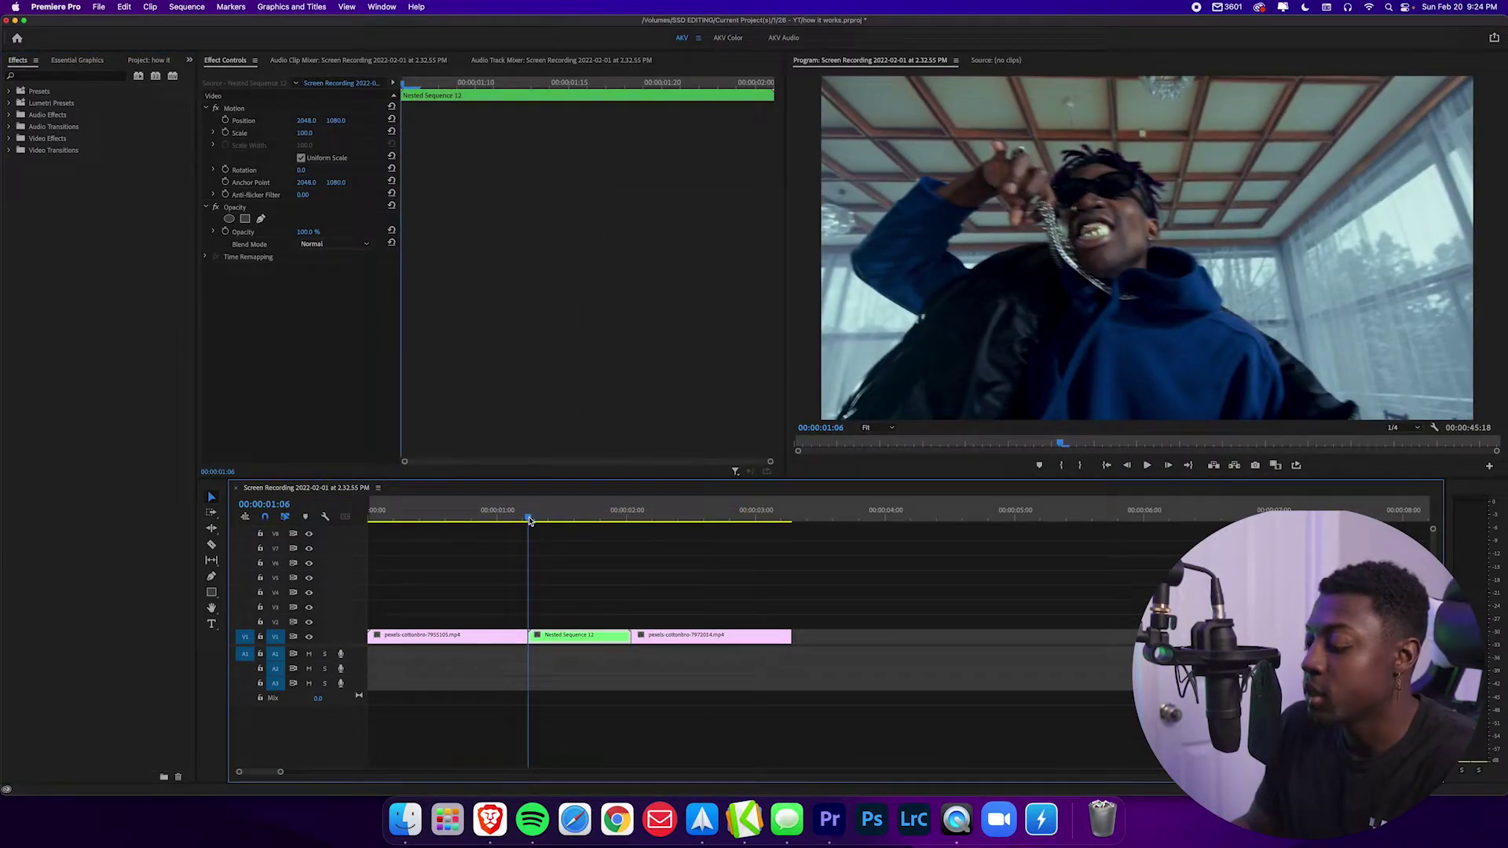
{"action": "left_click_drag", "start_coordinate": [539, 518], "coordinate": [580, 525]}
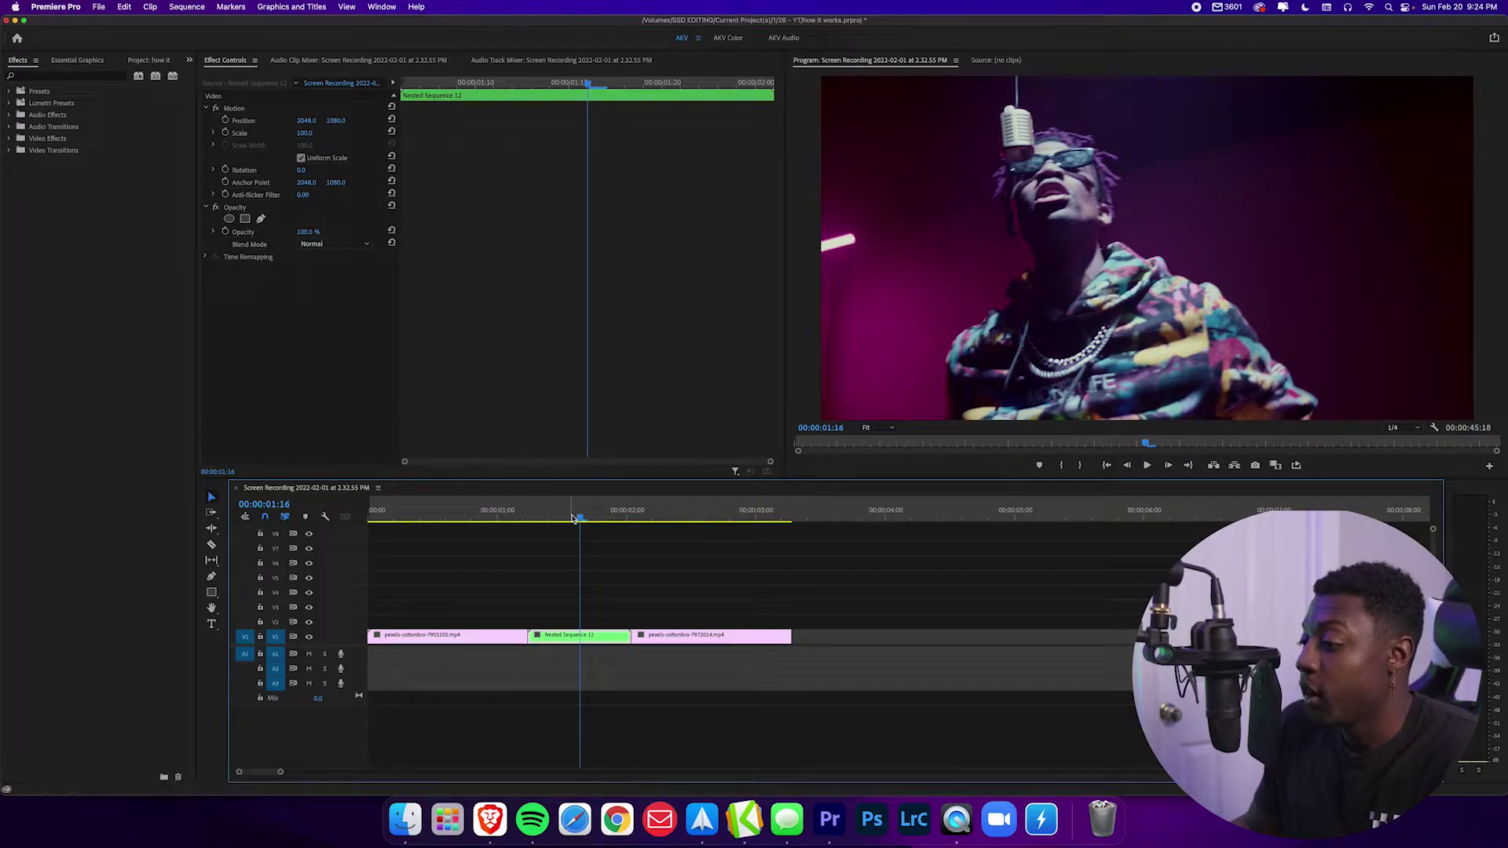
{"action": "mouse_move", "coordinate": [577, 518]}
{"action": "left_mouse_down"}
{"action": "mouse_move", "coordinate": [527, 519]}
{"action": "mouse_move", "coordinate": [629, 521]}
{"action": "mouse_move", "coordinate": [577, 521]}
{"action": "left_mouse_up"}
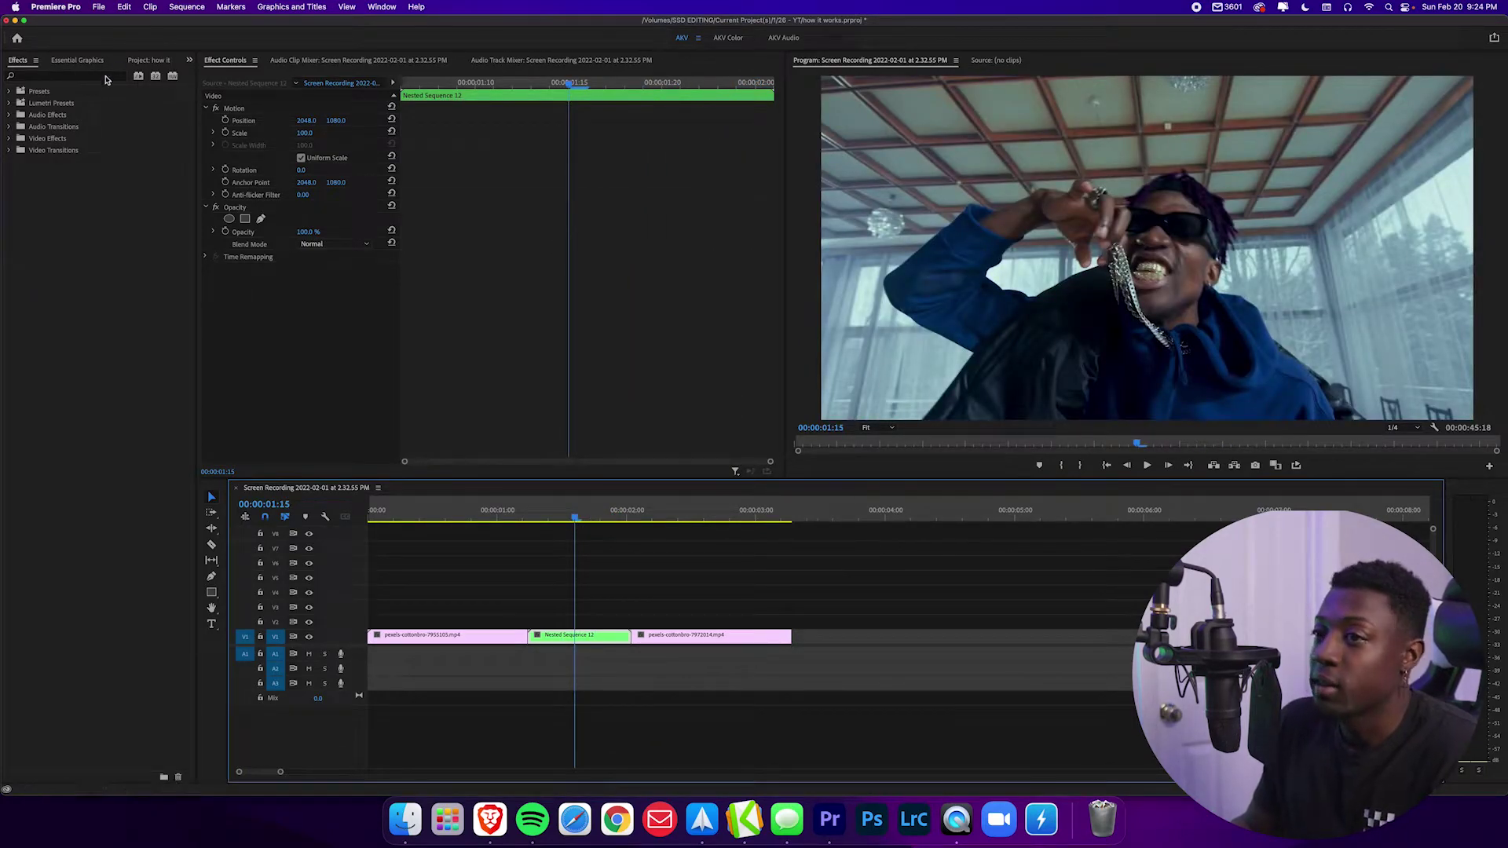
{"action": "left_click", "coordinate": [10, 138]}
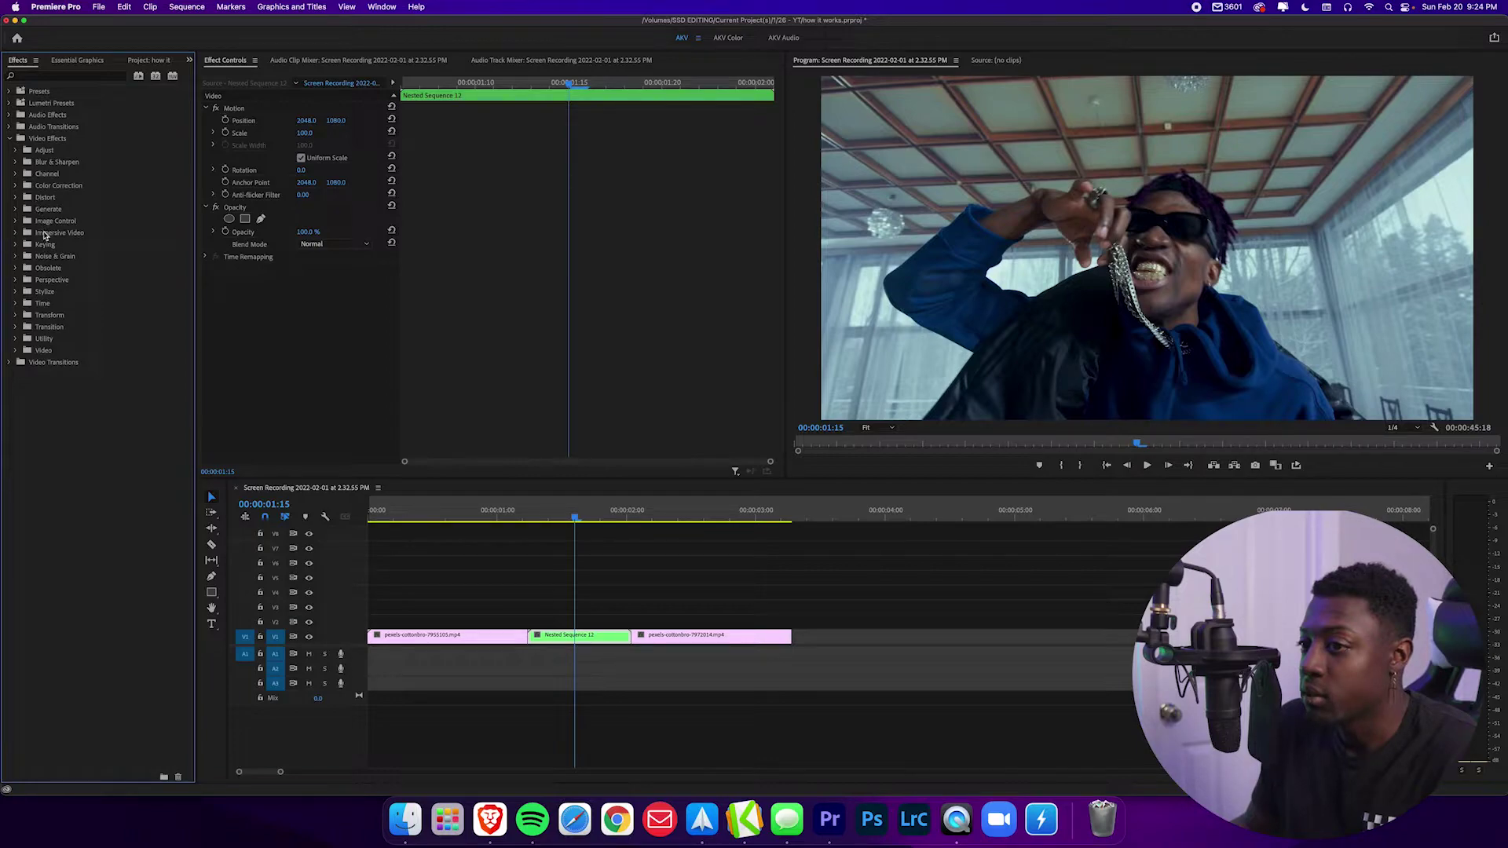
{"action": "left_click", "coordinate": [10, 139]}
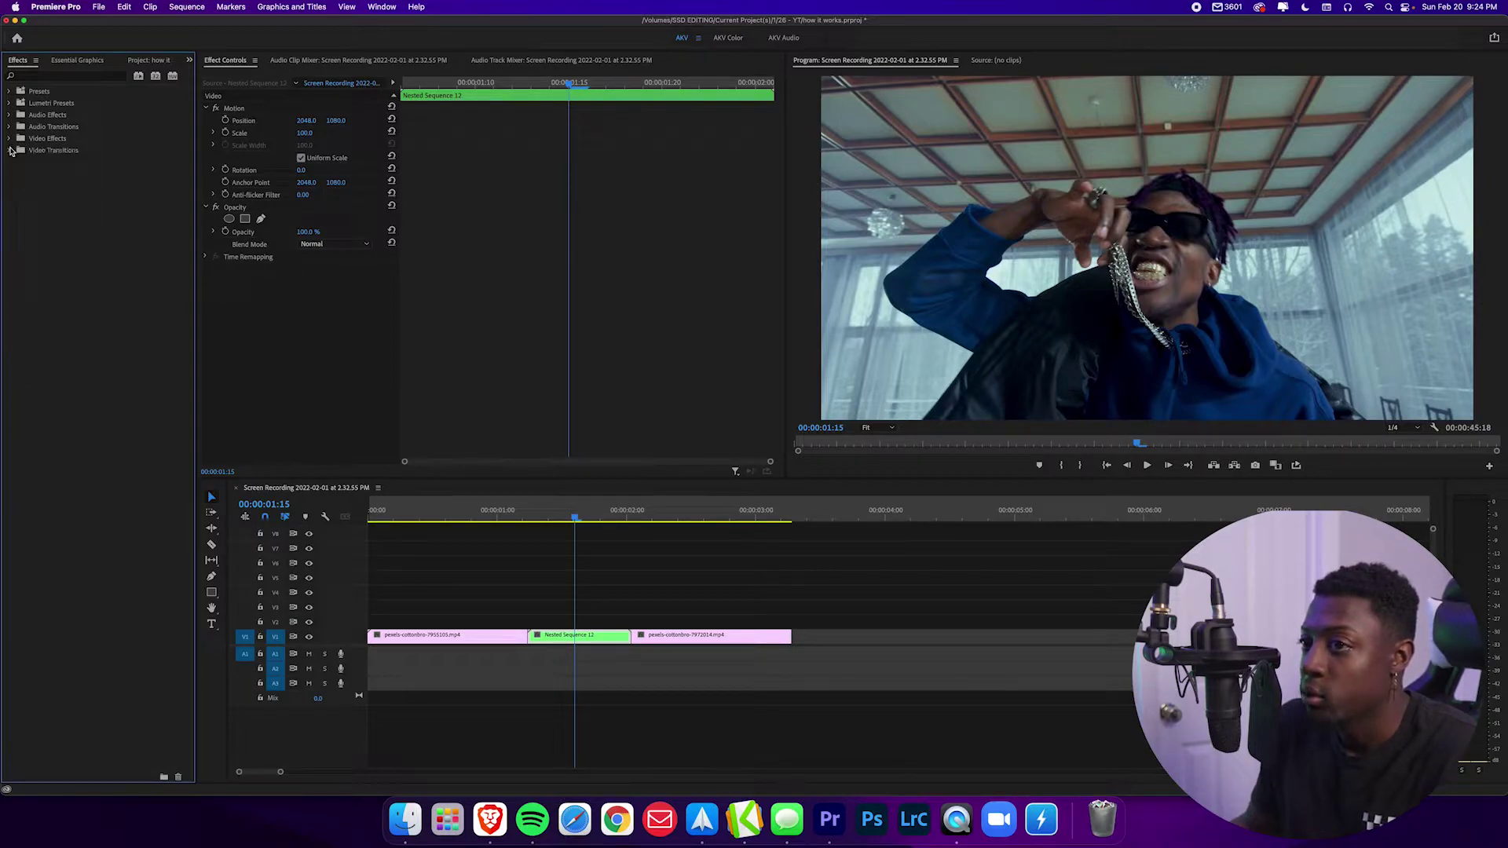
{"action": "left_click", "coordinate": [10, 151]}
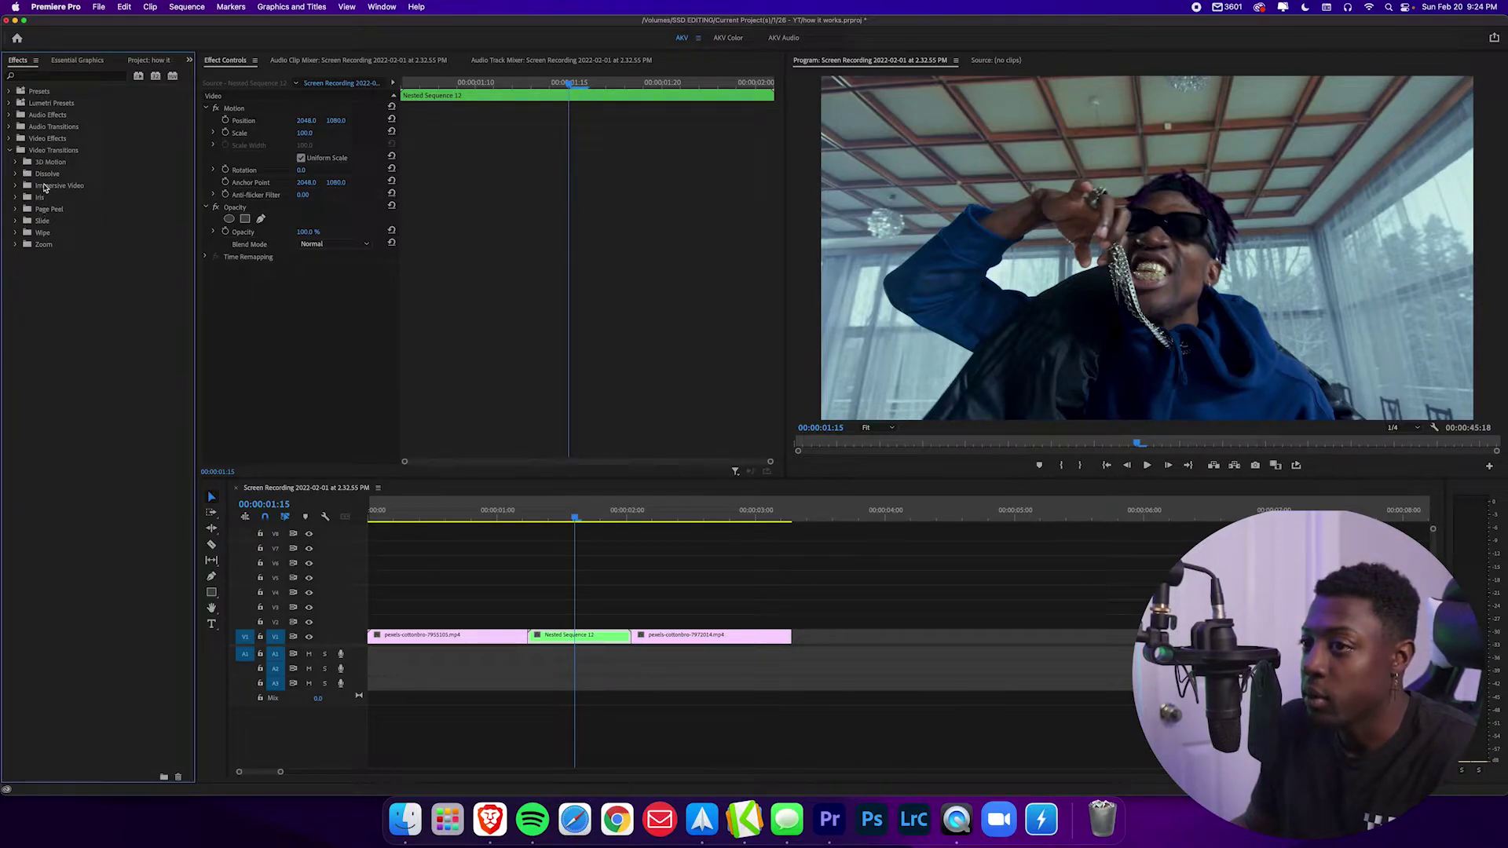
{"action": "left_click", "coordinate": [10, 151]}
{"action": "left_click", "coordinate": [10, 138]}
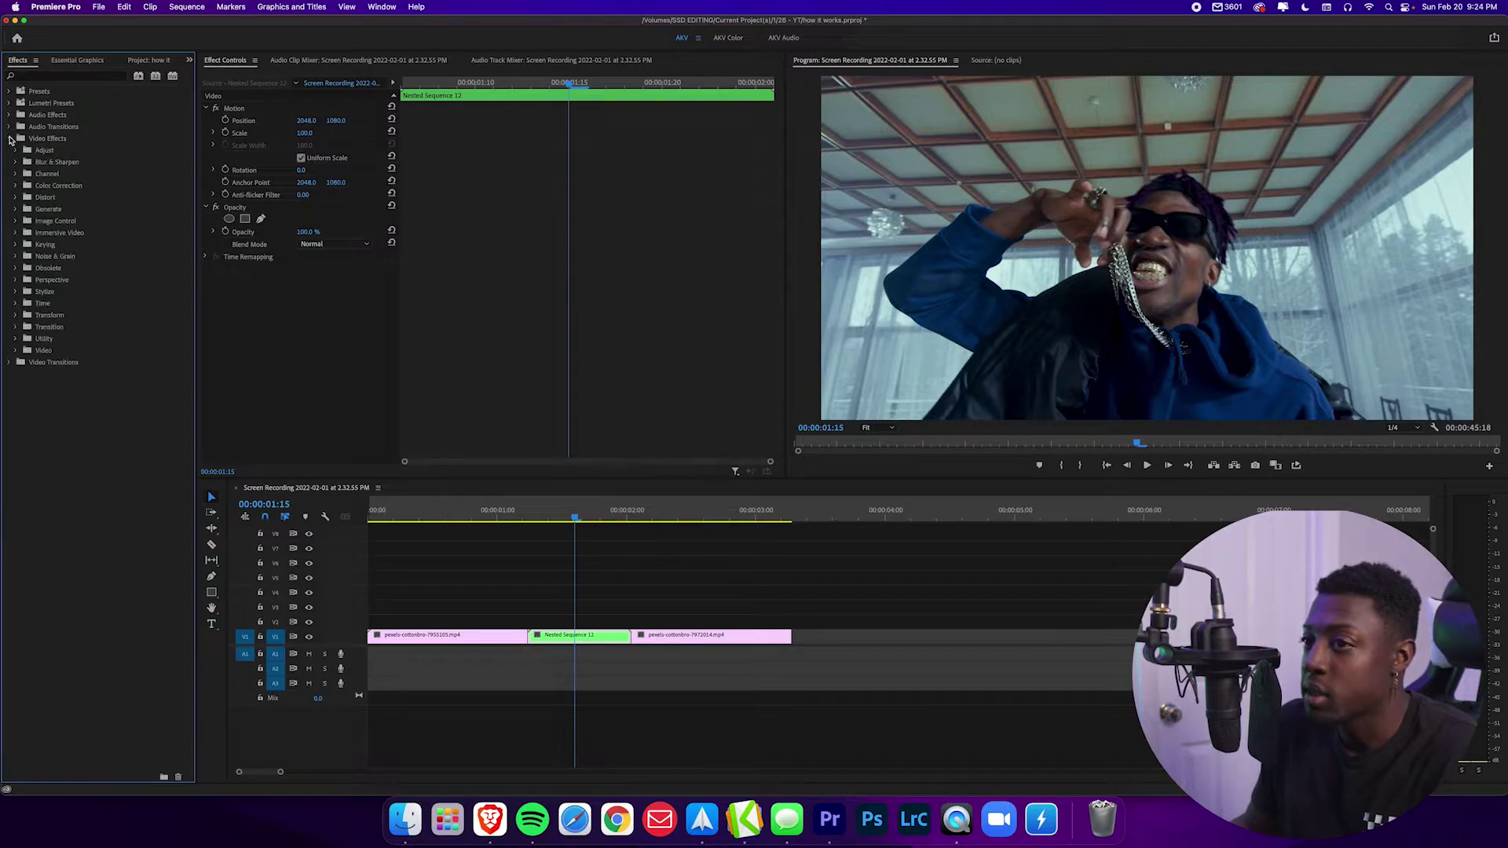
{"action": "left_click", "coordinate": [15, 197]}
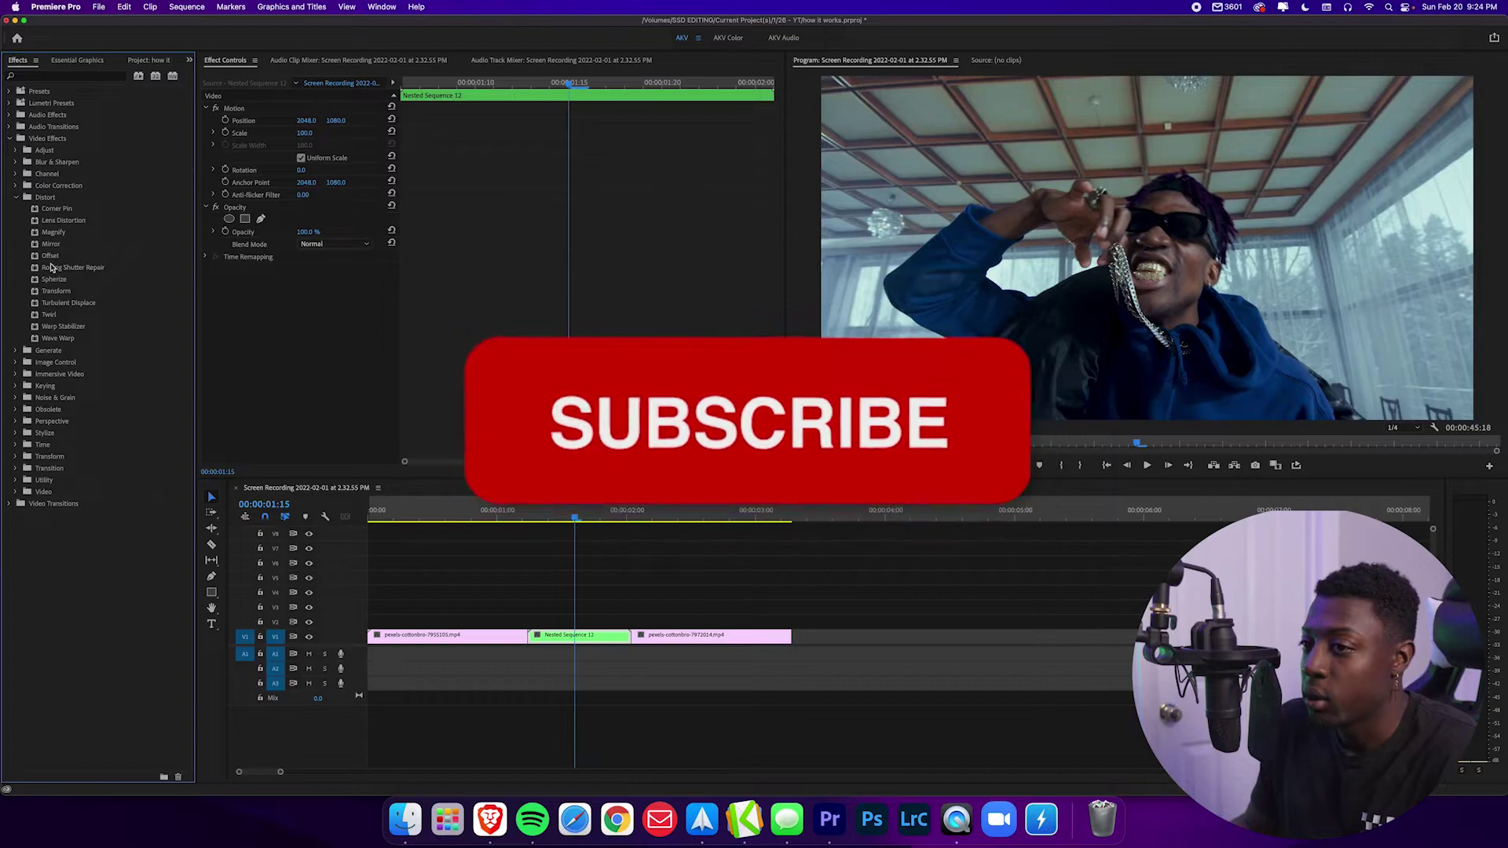
{"action": "left_click_drag", "start_coordinate": [56, 291], "coordinate": [599, 633]}
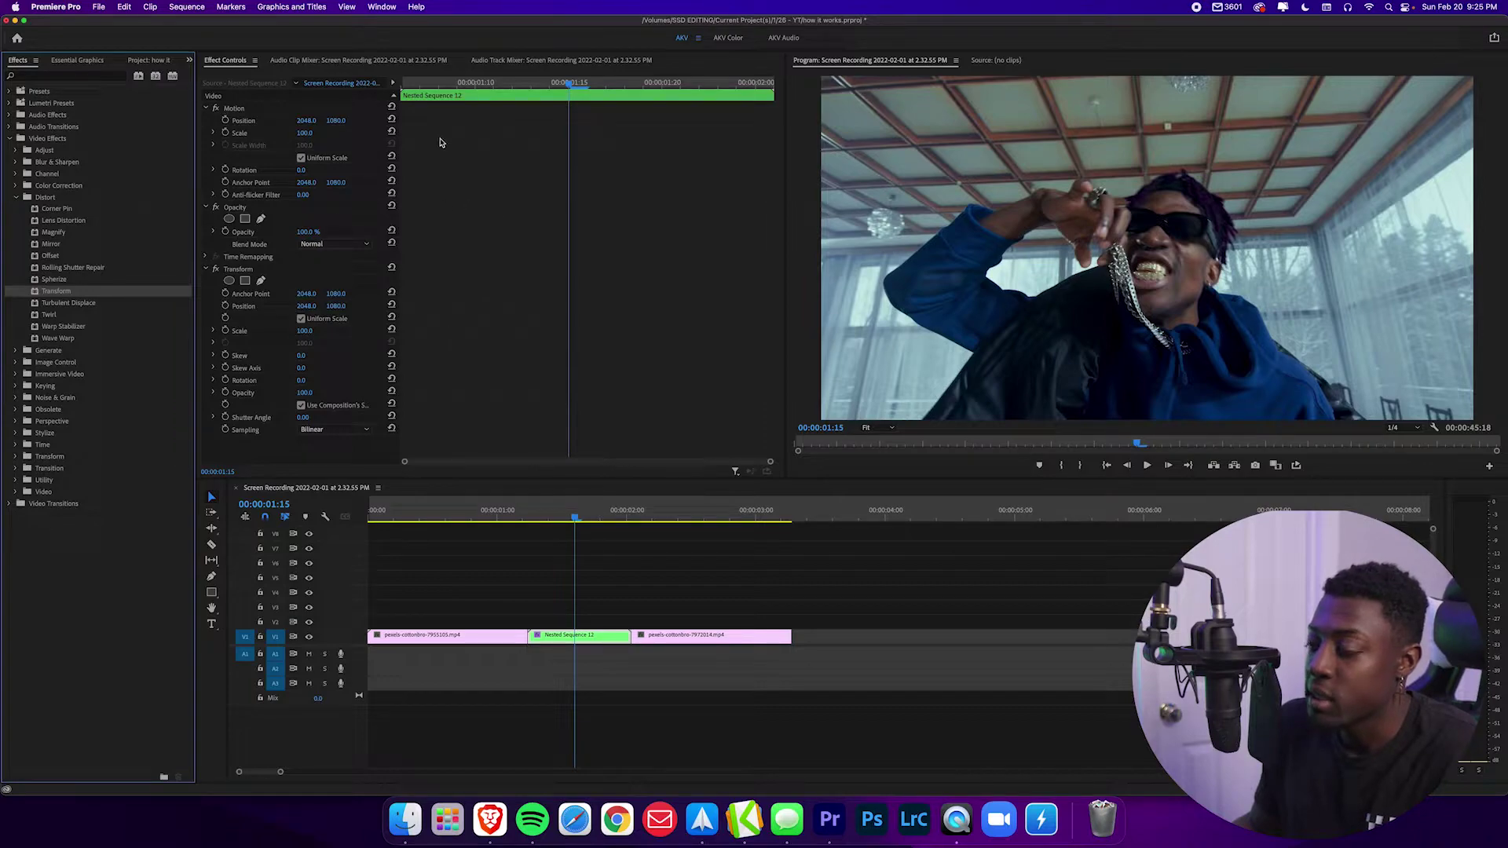
Step: Add Transform Position and Scale keyframes at the start and end of the nested sequence, keeping their default values
{"action": "left_click", "coordinate": [441, 140]}
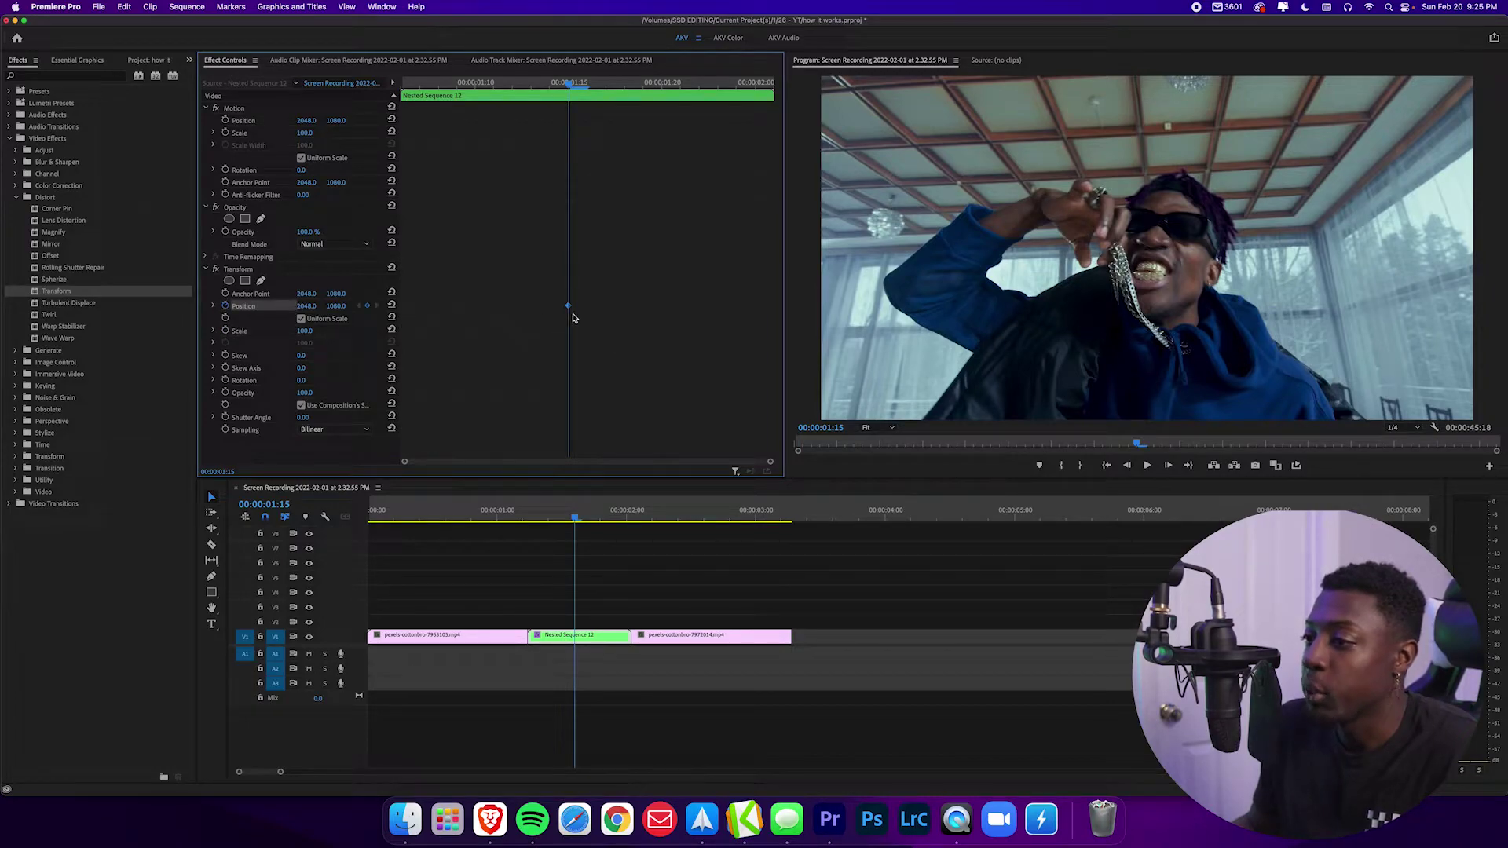
{"action": "left_click_drag", "start_coordinate": [569, 307], "coordinate": [519, 308]}
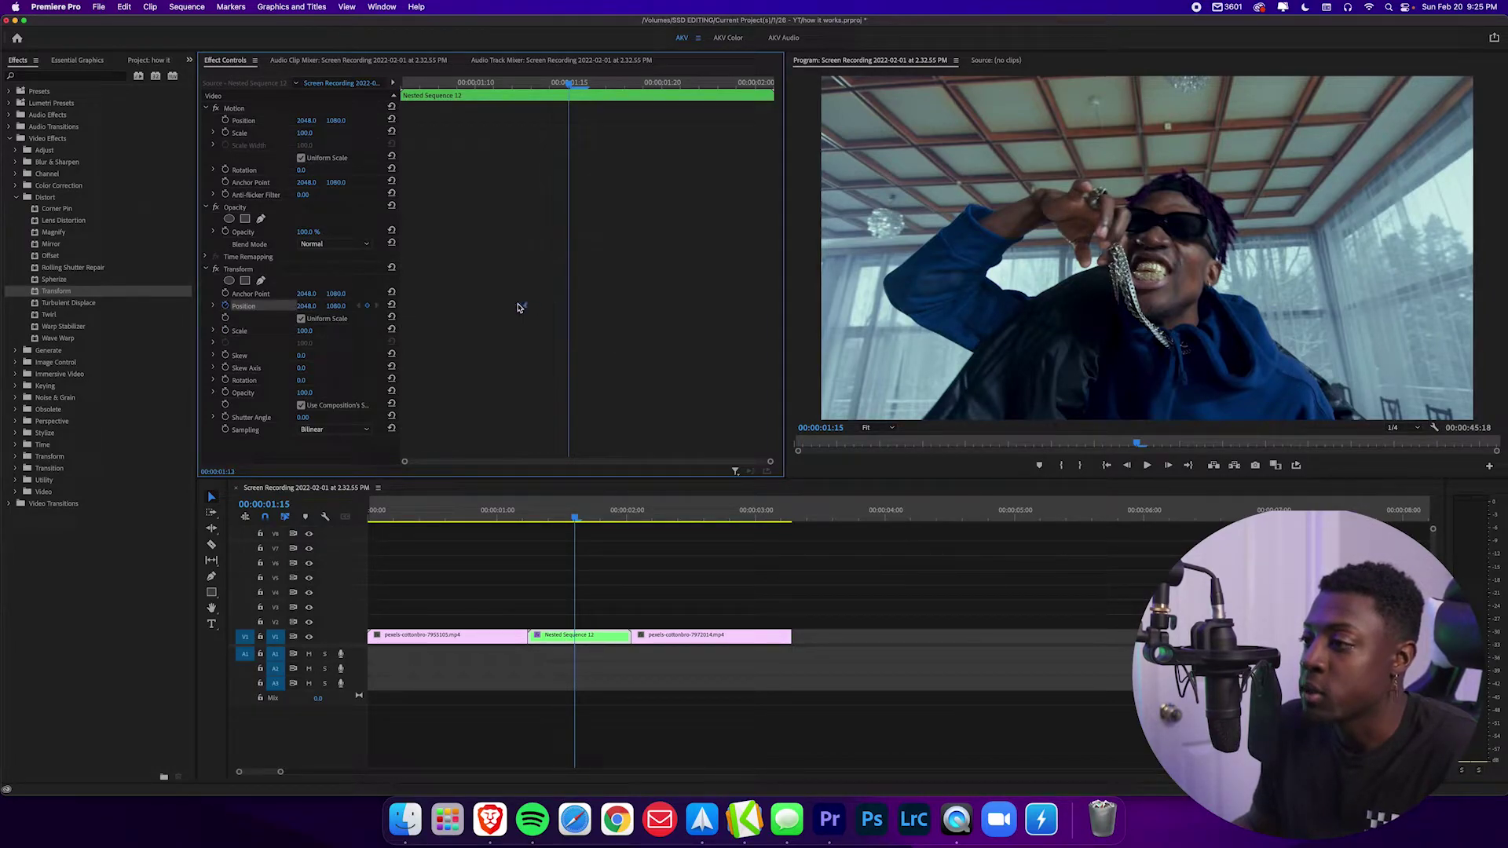
{"action": "left_click_drag", "start_coordinate": [415, 314], "coordinate": [374, 313]}
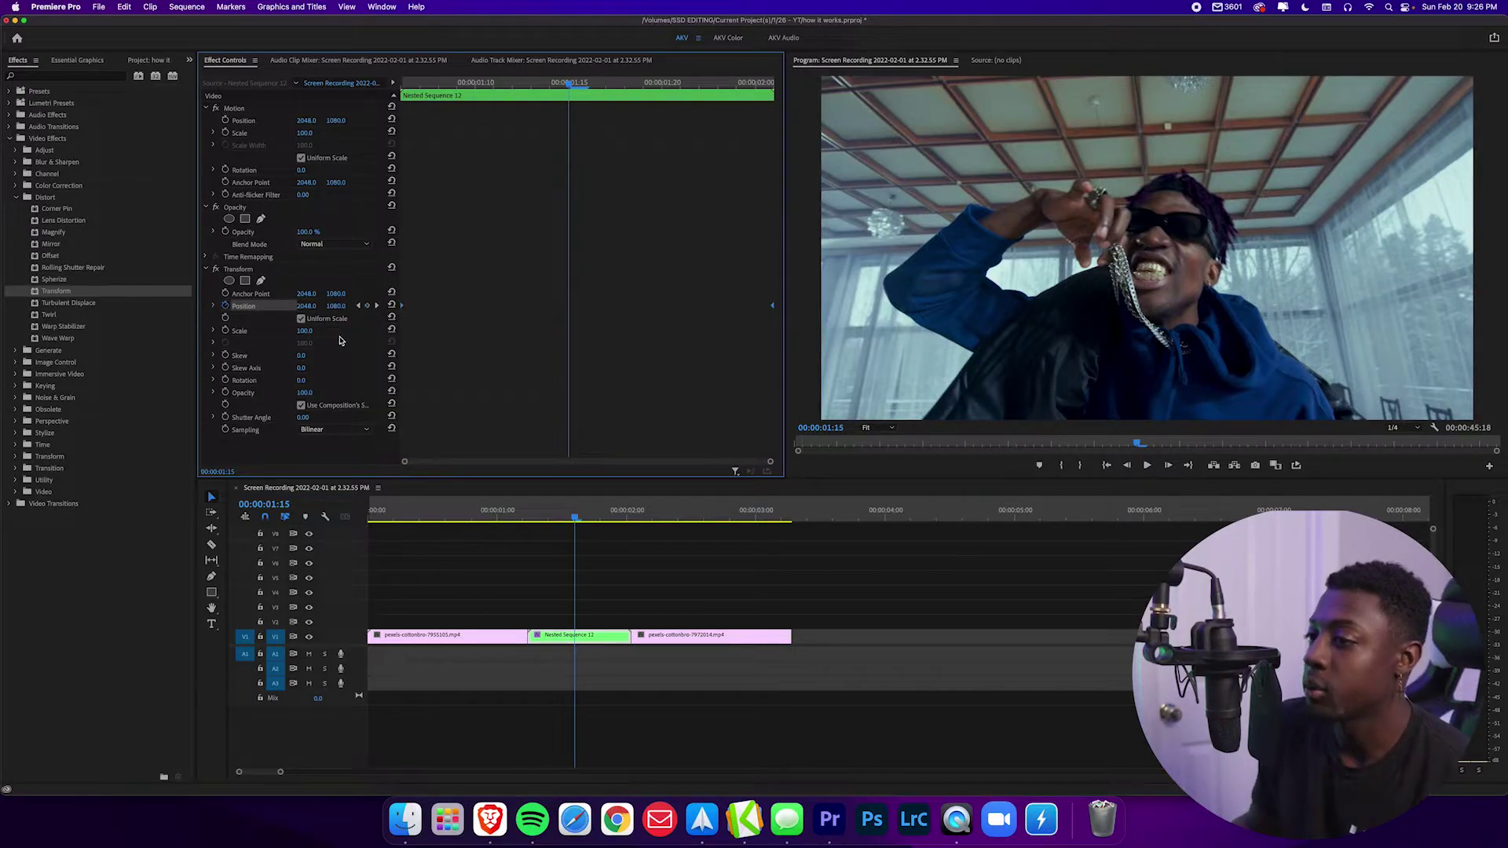
{"action": "left_click", "coordinate": [225, 332]}
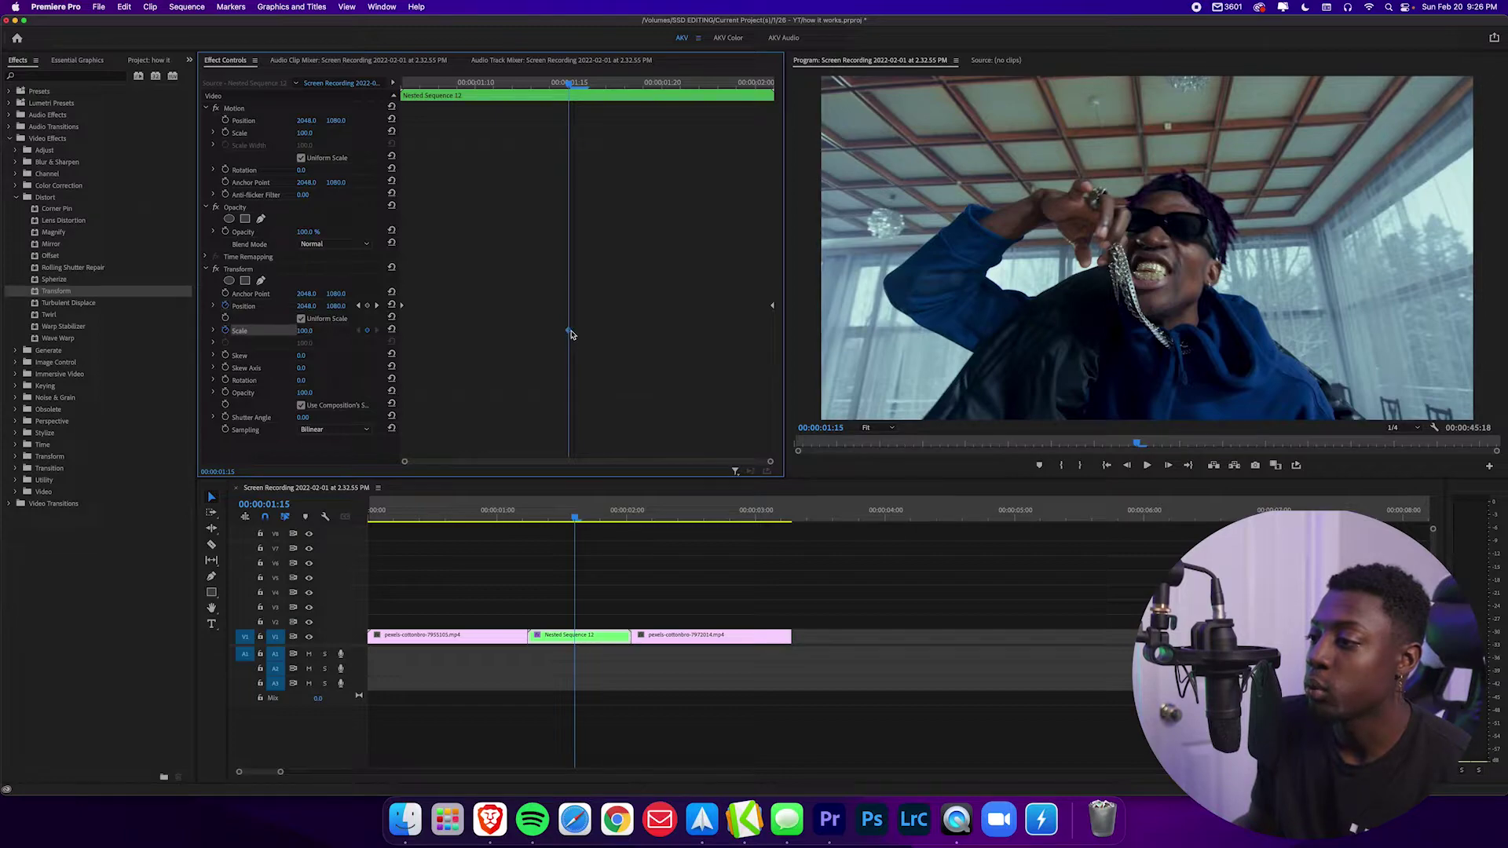
{"action": "left_click", "coordinate": [367, 330]}
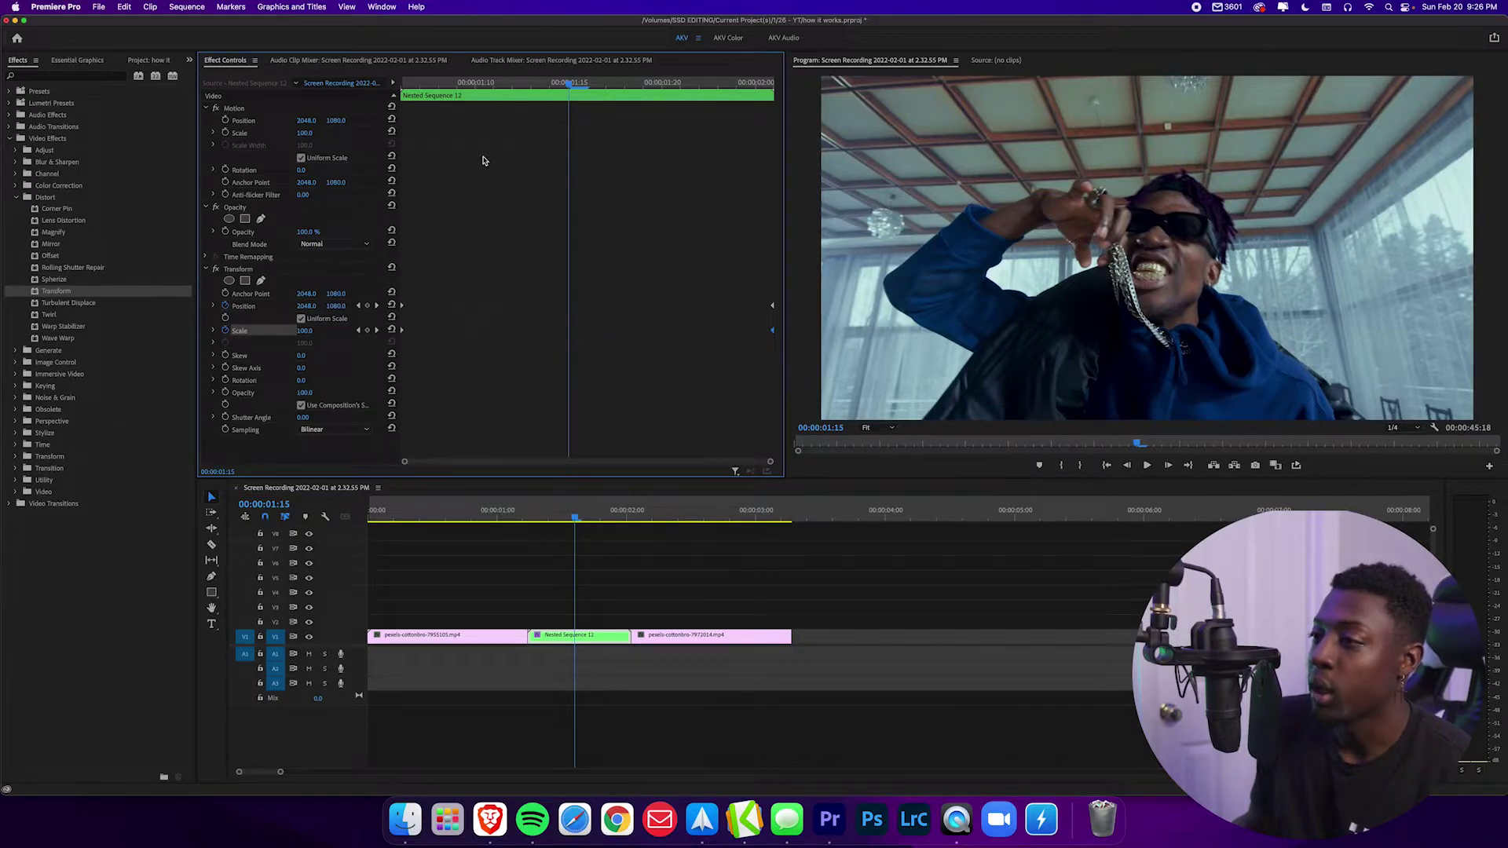
Step: Step frame by frame through the nested sequence from its start to just before the cut to plan the keyframe spacing
{"action": "left_click_drag", "start_coordinate": [469, 106], "coordinate": [390, 104]}
{"action": "key", "text": "Right"}
{"action": "key", "text": "Right"}
{"action": "key", "text": "Right"}
{"action": "key", "text": "Right"}
{"action": "key", "text": "Right"}
{"action": "key", "text": "Right"}
{"action": "key", "text": "Right"}
{"action": "key", "text": "Right"}
{"action": "key", "text": "Right"}
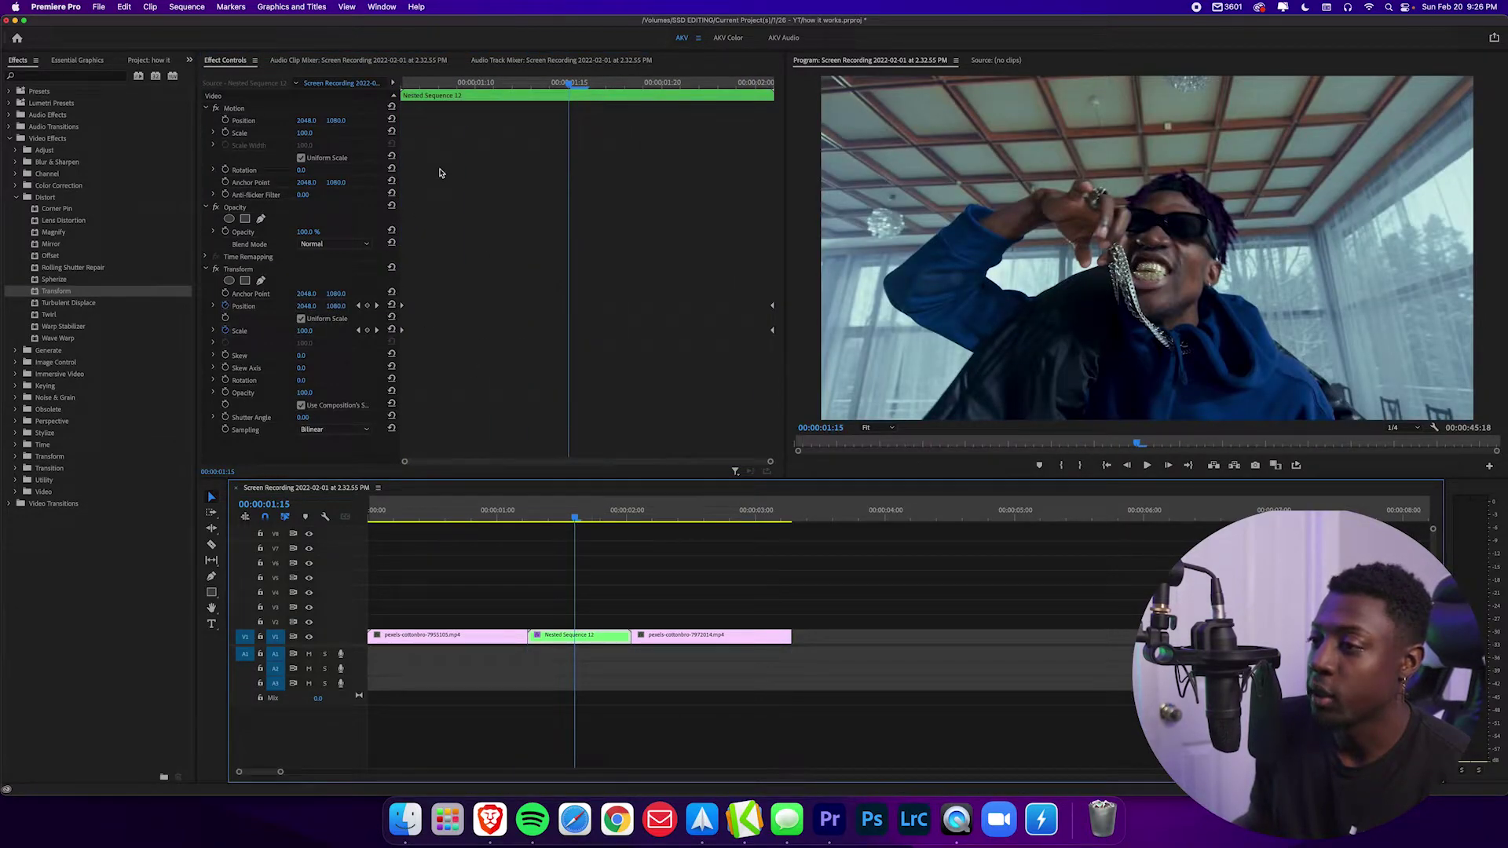
Step: At 00:00:01:08, set the Transform scale to 120 and shift its position to about 2437 horizontally and further down
{"action": "left_click", "coordinate": [358, 305]}
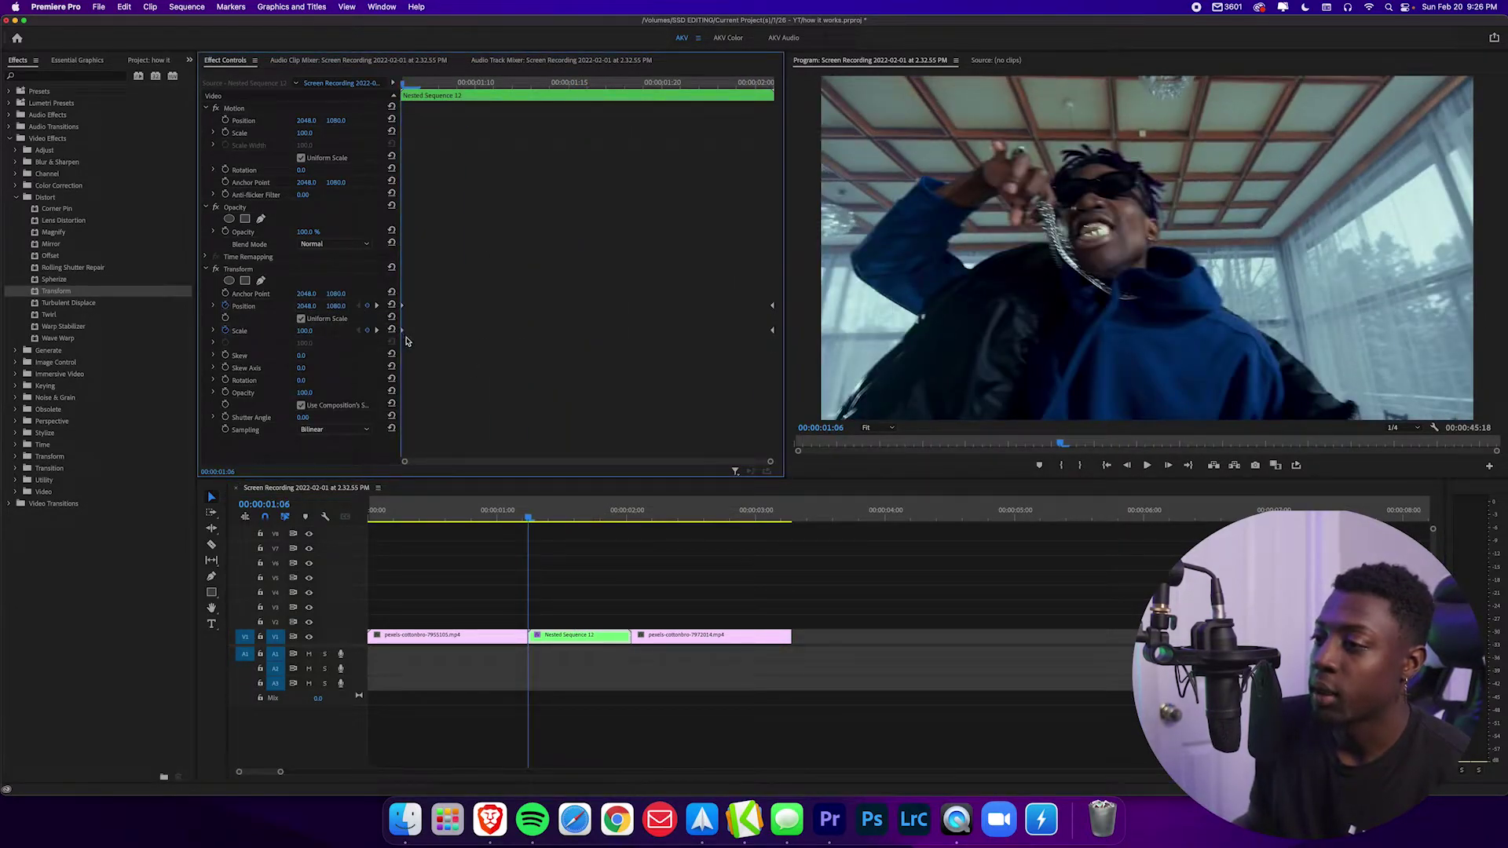
{"action": "key", "text": "Right"}
{"action": "key", "text": "Right"}
{"action": "left_click", "coordinate": [306, 331]}
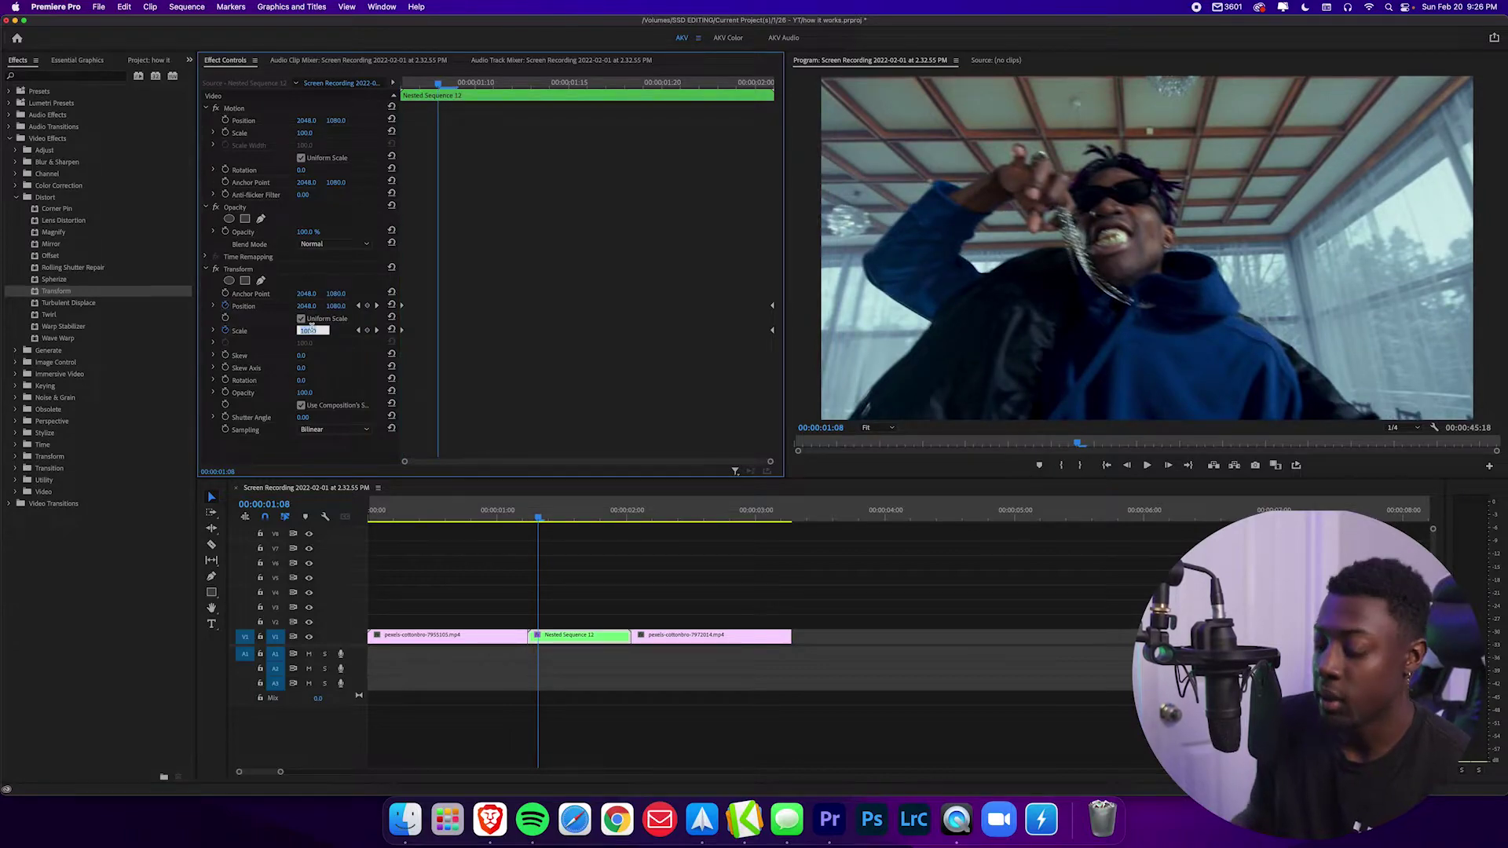
{"action": "type", "text": "120"}
{"action": "key", "text": "Return"}
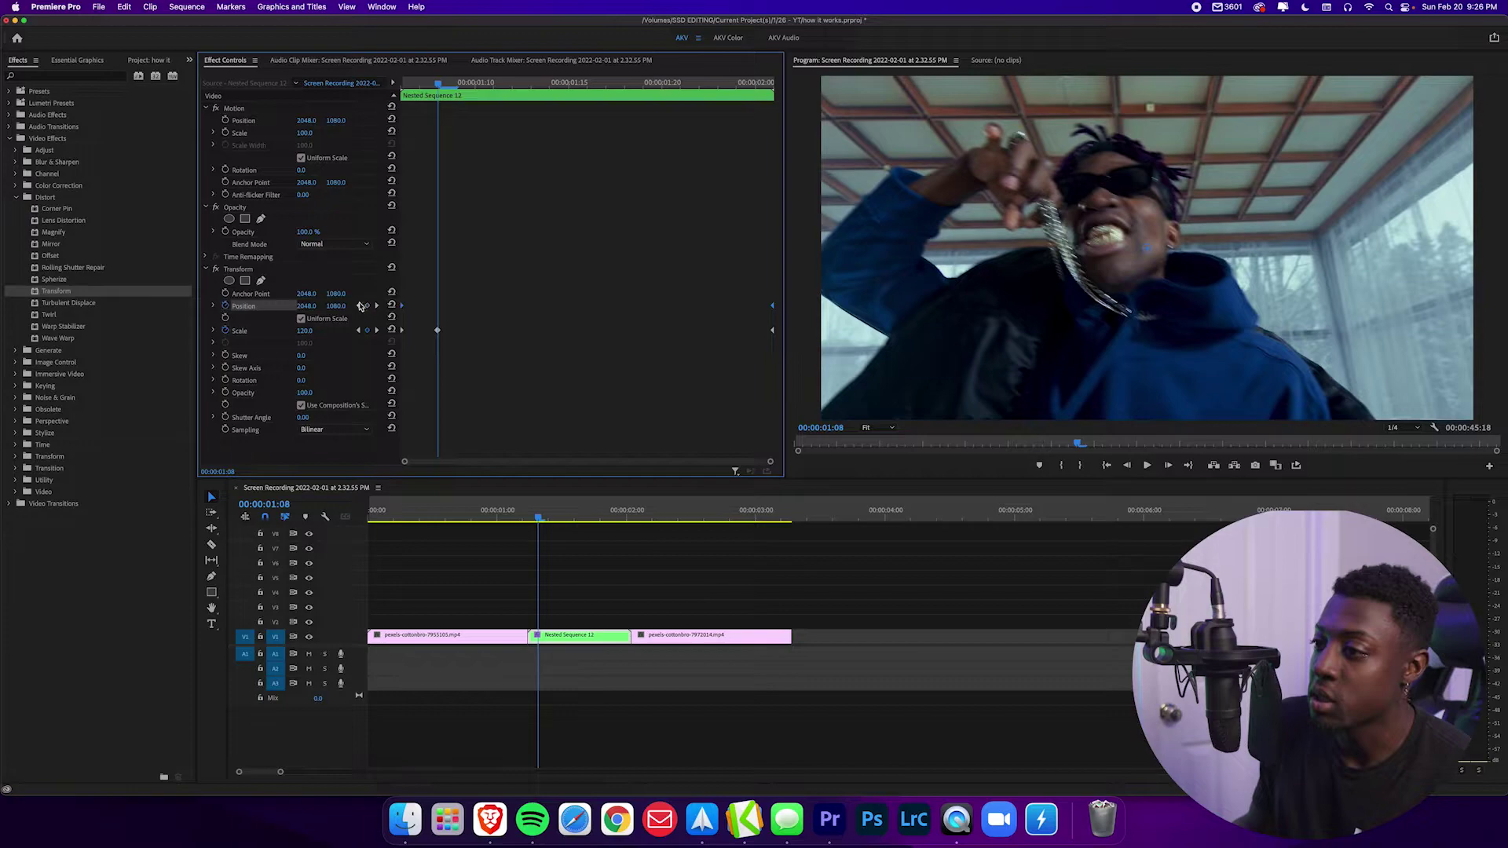
{"action": "left_click_drag", "start_coordinate": [309, 306], "coordinate": [615, 306]}
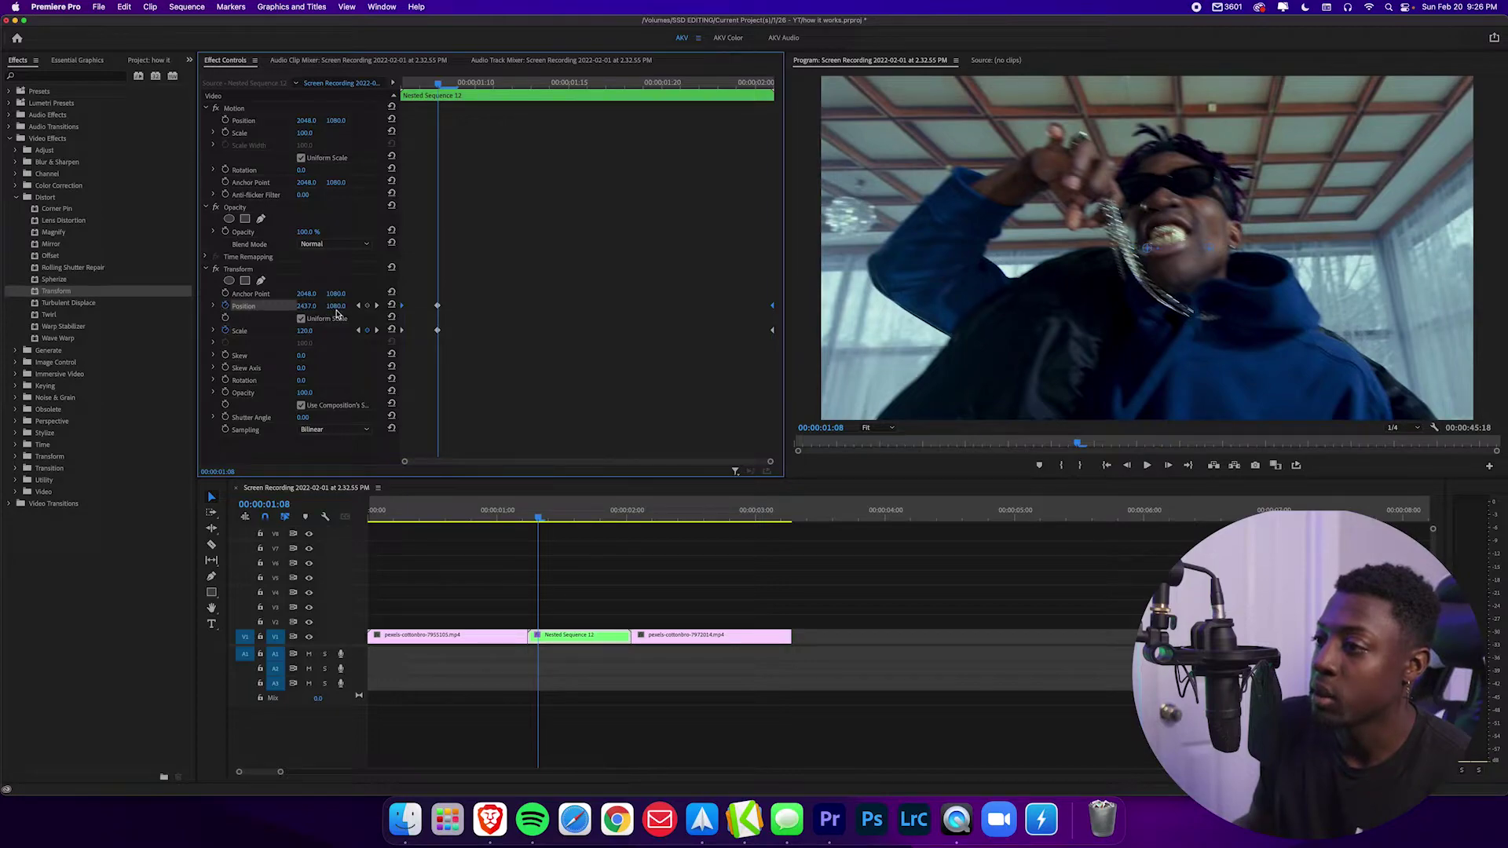
{"action": "left_click_drag", "start_coordinate": [336, 306], "coordinate": [500, 307]}
Step: At 00:00:01:10, move the nested image up and left with a Transform Position keyframe at about 1717 horizontally and 898 vertically
{"action": "key", "text": "Right"}
{"action": "key", "text": "Right"}
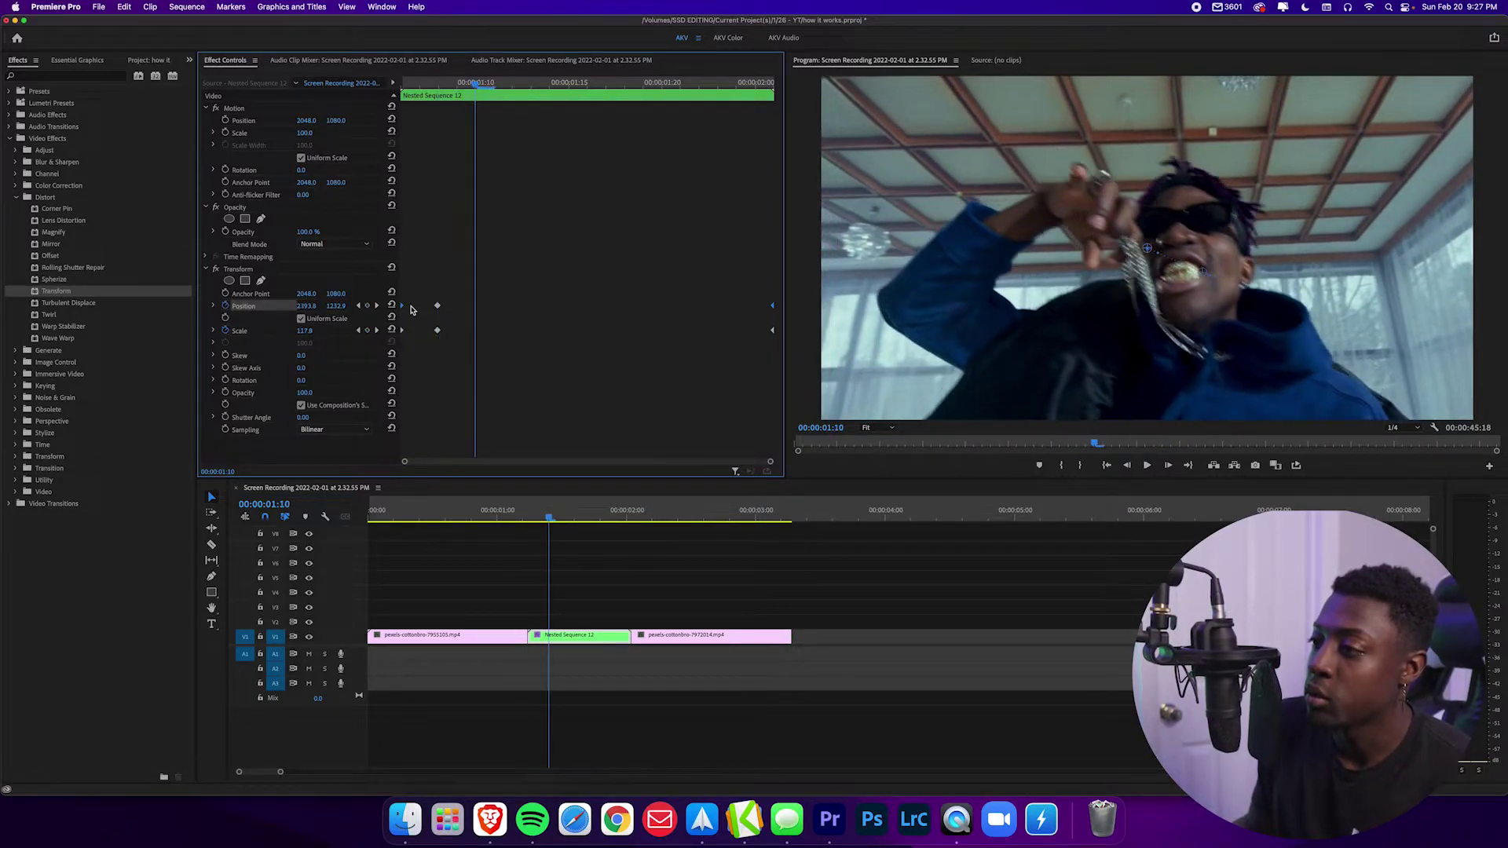
{"action": "left_click_drag", "start_coordinate": [336, 306], "coordinate": [16, 307]}
{"action": "left_click_drag", "start_coordinate": [1202, 203], "coordinate": [1094, 218]}
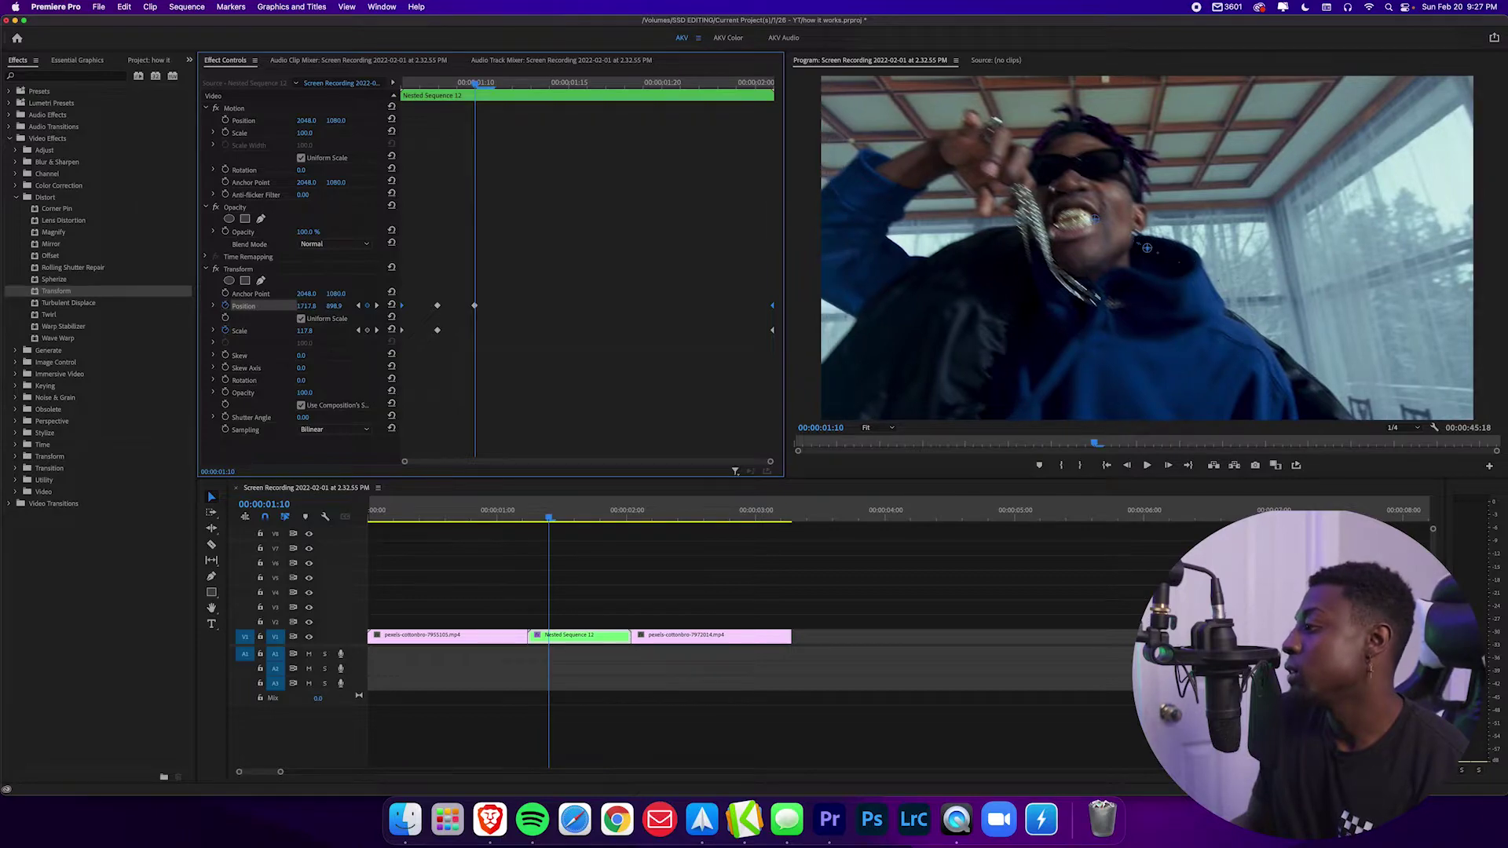
Step: Continue the shake at 00:00:01:12 and 00:00:01:14, adding Transform keyframes that shift the image and zoom it in further
{"action": "key", "text": "Right"}
{"action": "key", "text": "Right"}
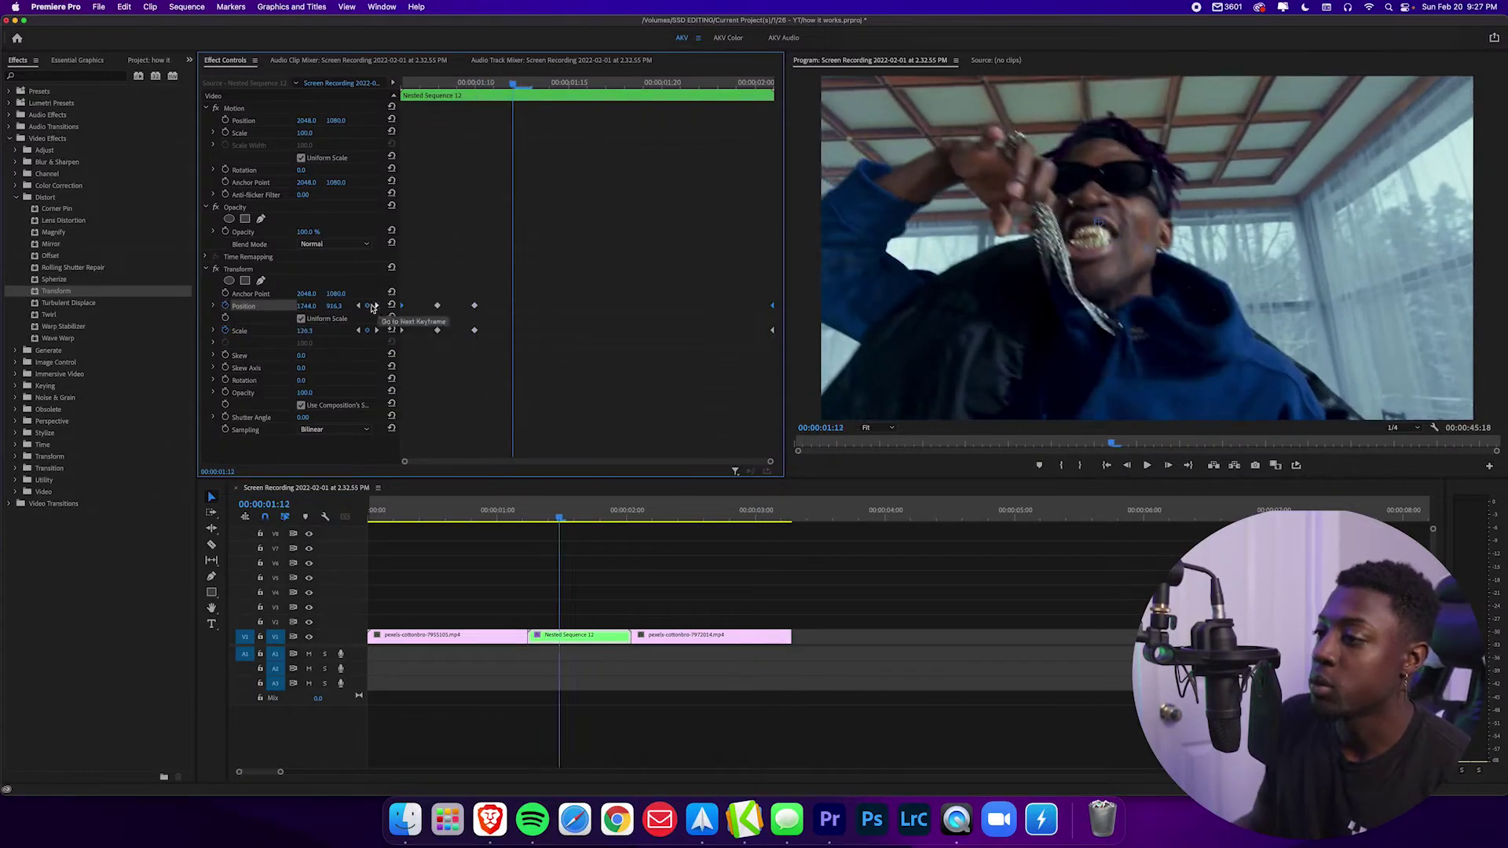
{"action": "left_click_drag", "start_coordinate": [998, 324], "coordinate": [986, 385]}
{"action": "key", "text": "Right"}
{"action": "key", "text": "Right"}
{"action": "key", "text": "ctrl+v"}
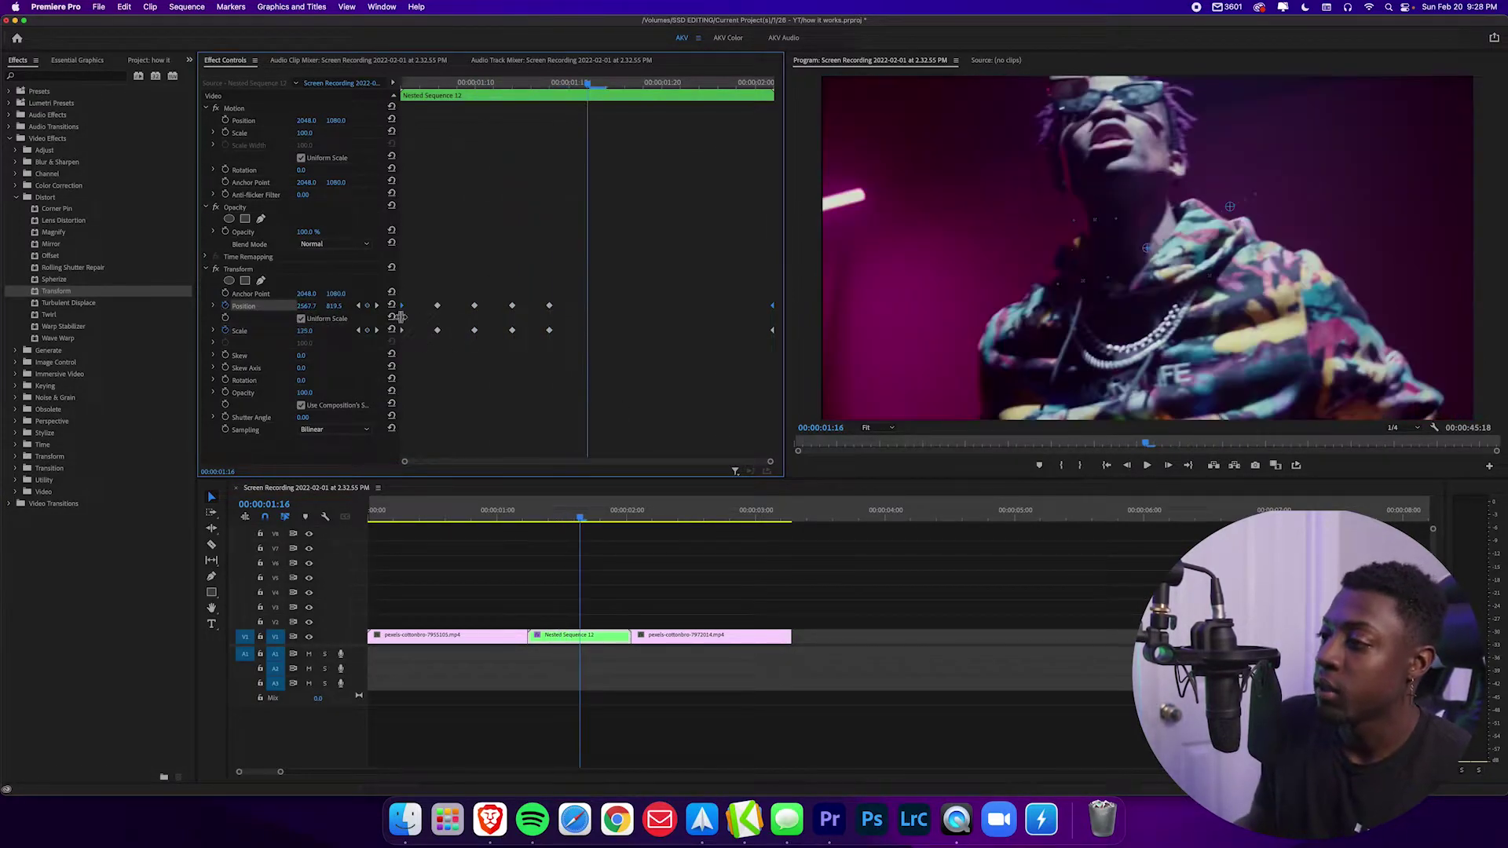
Step: Keyframe the Transform every two frames through 00:00:01:20, moving the image to about 1259 horizontally and 724 vertically at 00:00:01:18
{"action": "key", "text": "Right"}
{"action": "key", "text": "Right"}
{"action": "key", "text": "ctrl+v"}
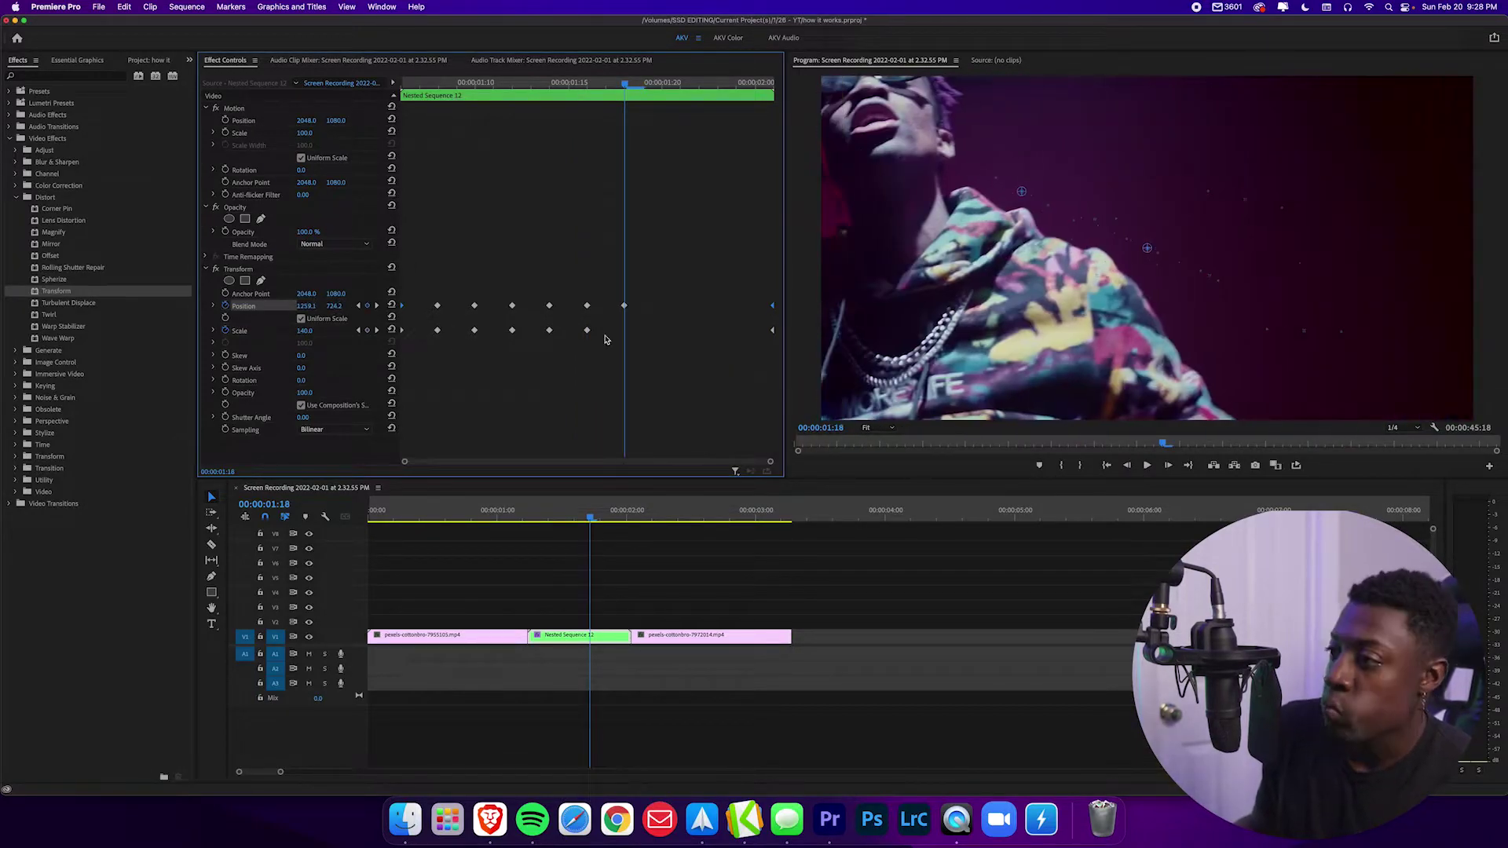
{"action": "key", "text": "Right"}
{"action": "key", "text": "Right"}
{"action": "key", "text": "ctrl+v"}
Step: Finish the shake keyframes at 00:00:01:22 and 00:00:01:24, ending at scale 150 and position about 3071, 1781, and play back the transition
{"action": "key", "text": "Right"}
{"action": "key", "text": "Right"}
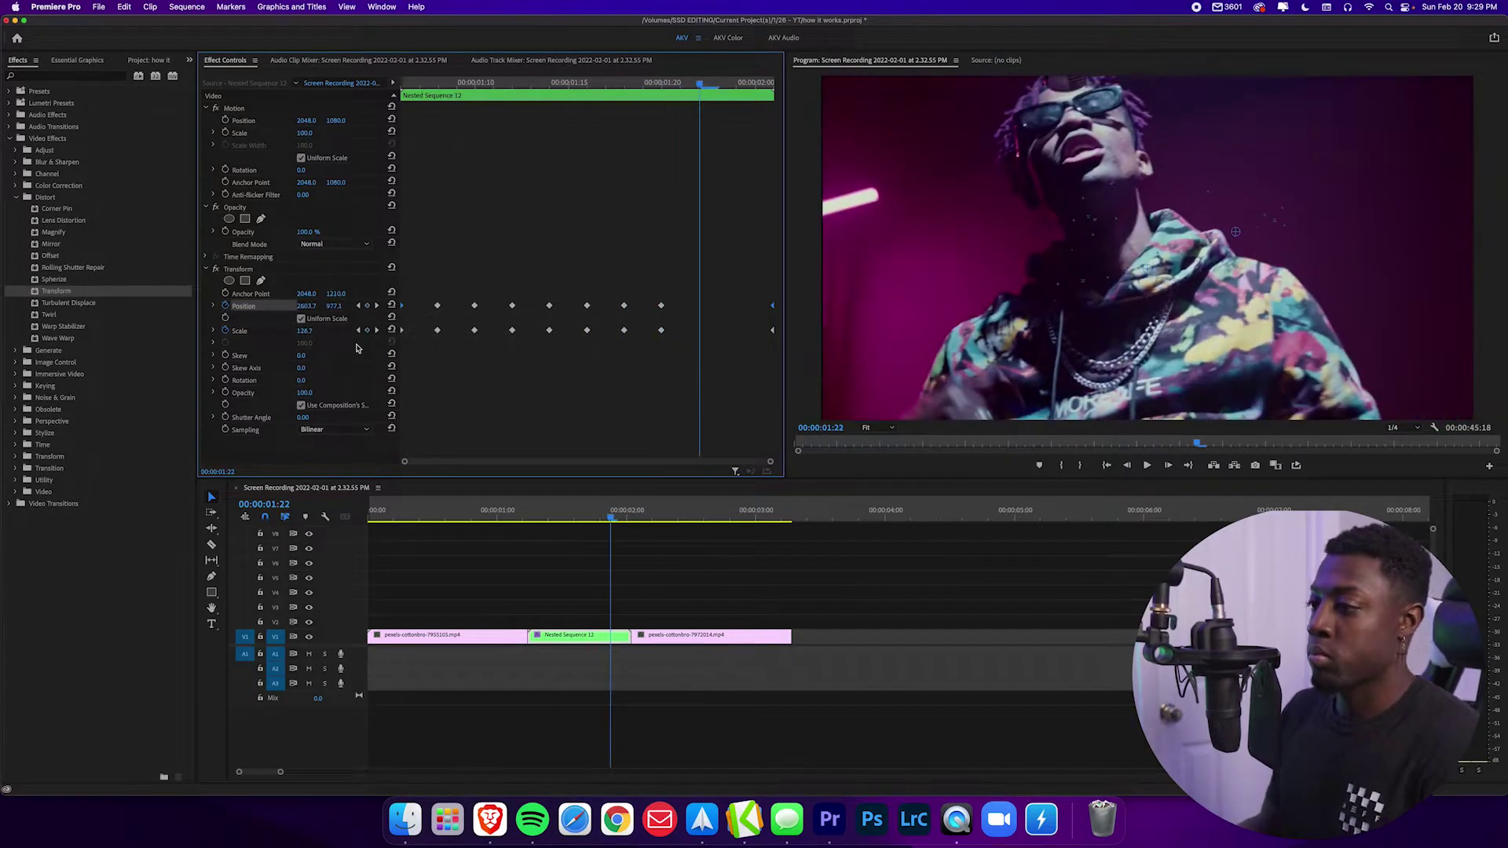
{"action": "key", "text": "ctrl+v"}
{"action": "key", "text": "Right"}
{"action": "key", "text": "Right"}
{"action": "key", "text": "ctrl+v"}
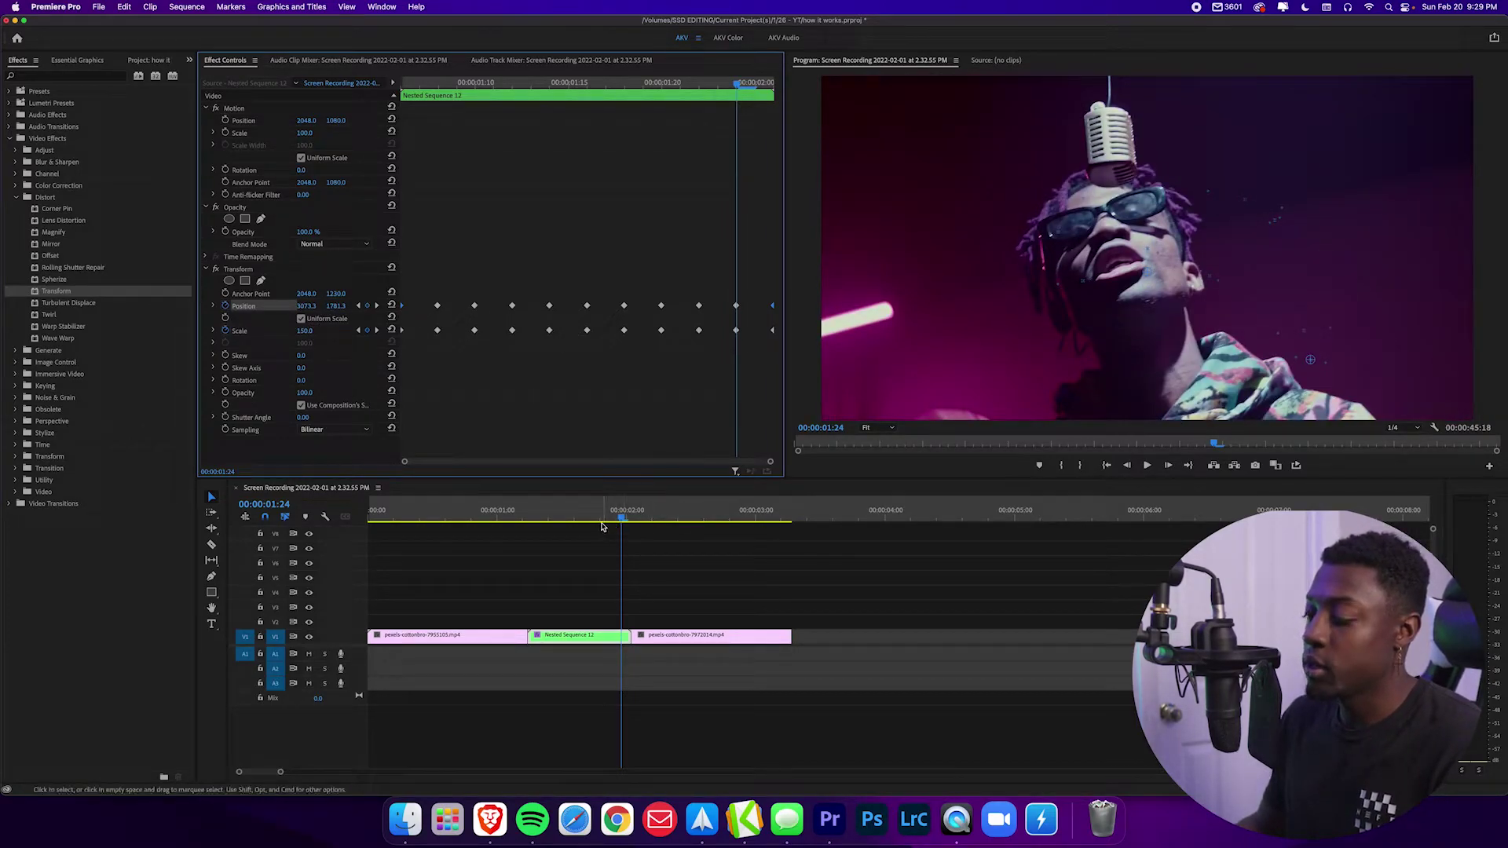
{"action": "left_click_drag", "start_coordinate": [556, 530], "coordinate": [482, 537]}
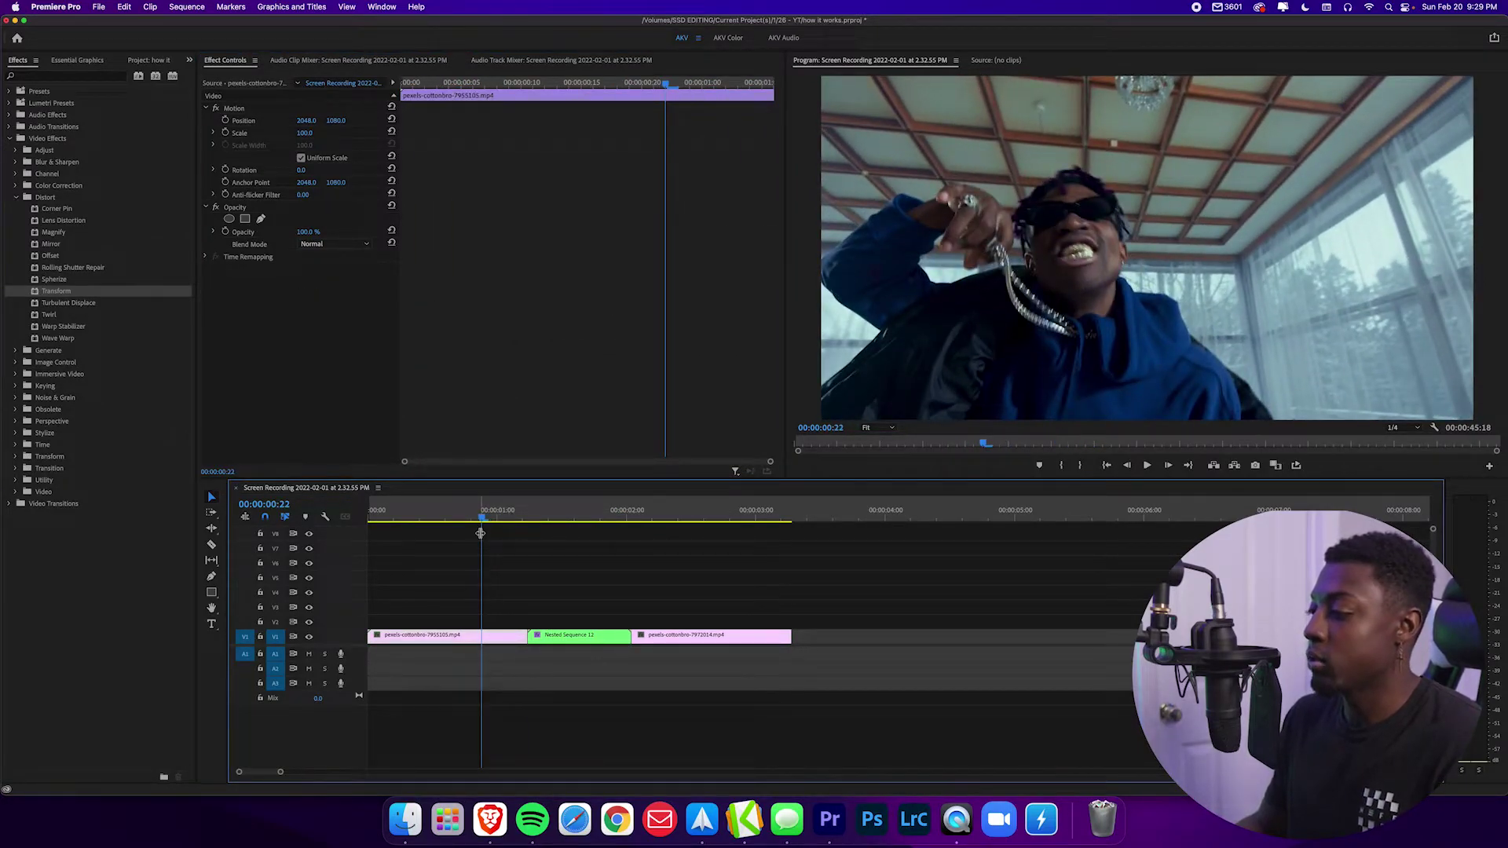
{"action": "key", "text": "space"}
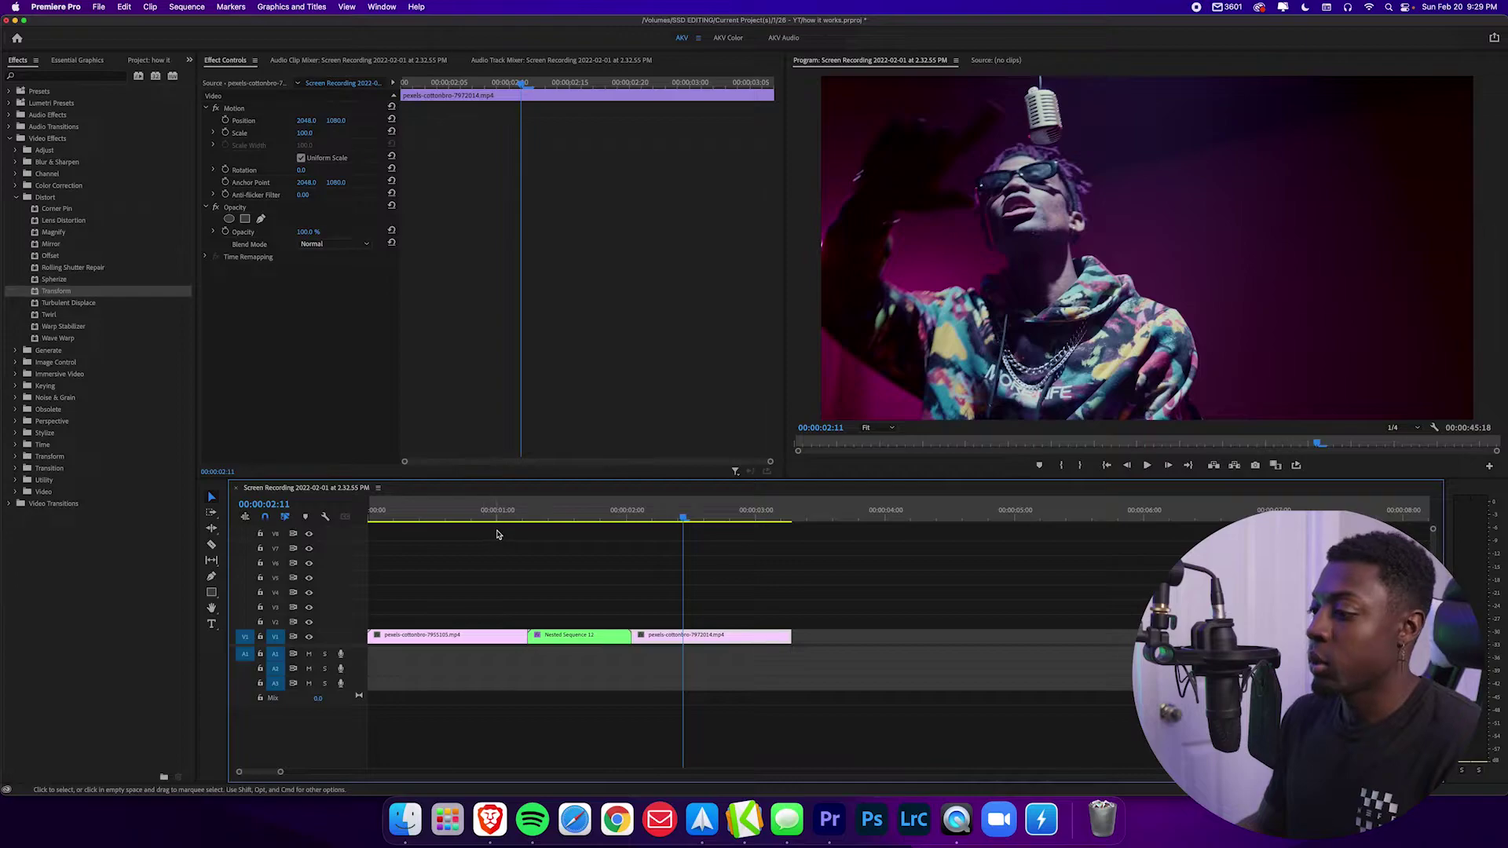
Step: Duplicate the nested sequence onto the track above, delete the Transform effect from the lower copy and play back the transition
{"action": "left_click_drag", "start_coordinate": [496, 534], "coordinate": [576, 538]}
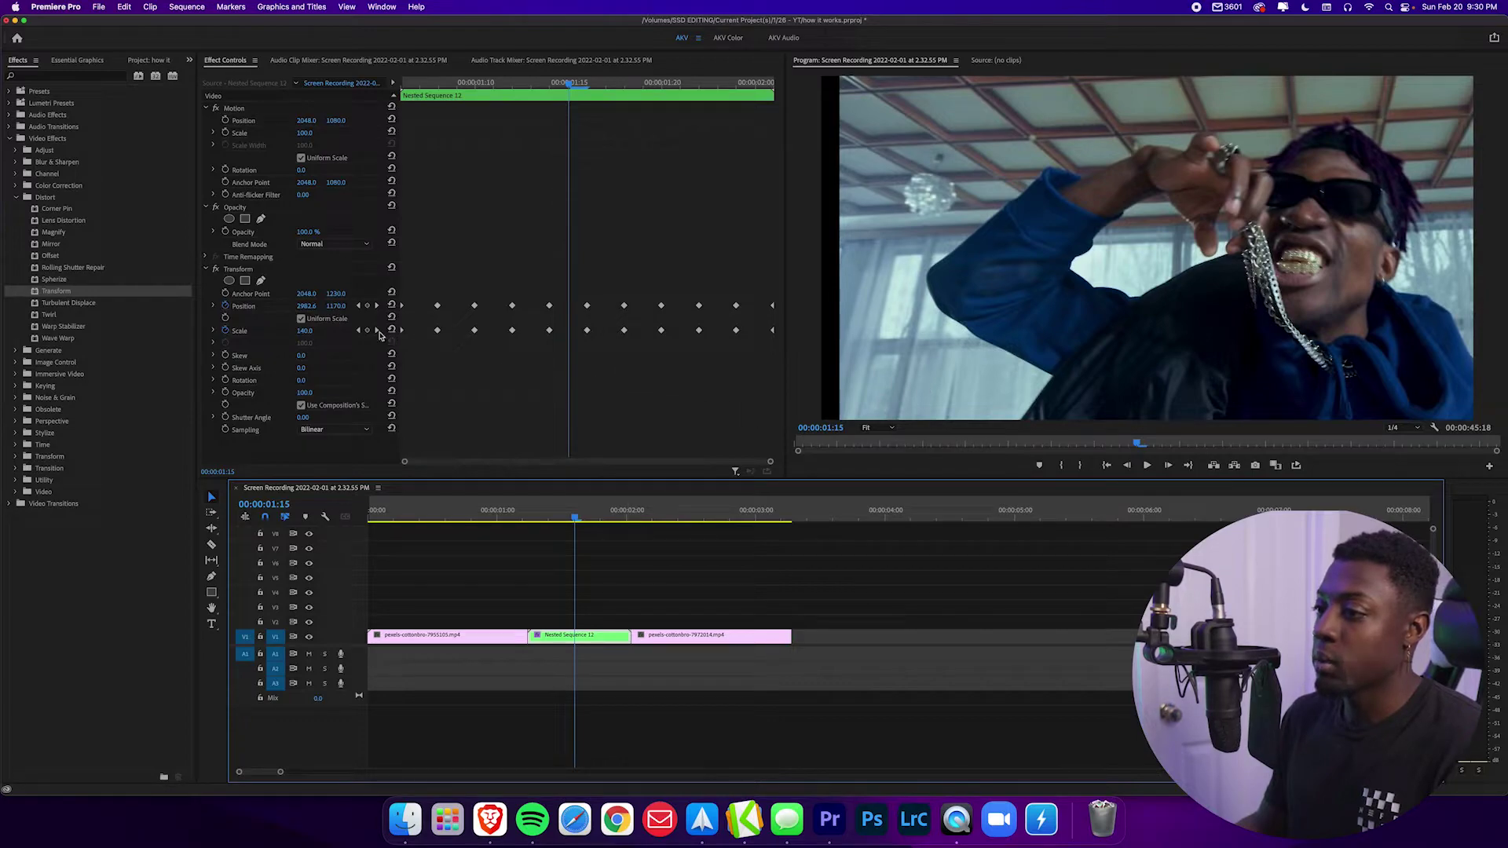
{"action": "left_click_drag", "start_coordinate": [579, 636], "coordinate": [580, 620]}
{"action": "left_click", "coordinate": [257, 270]}
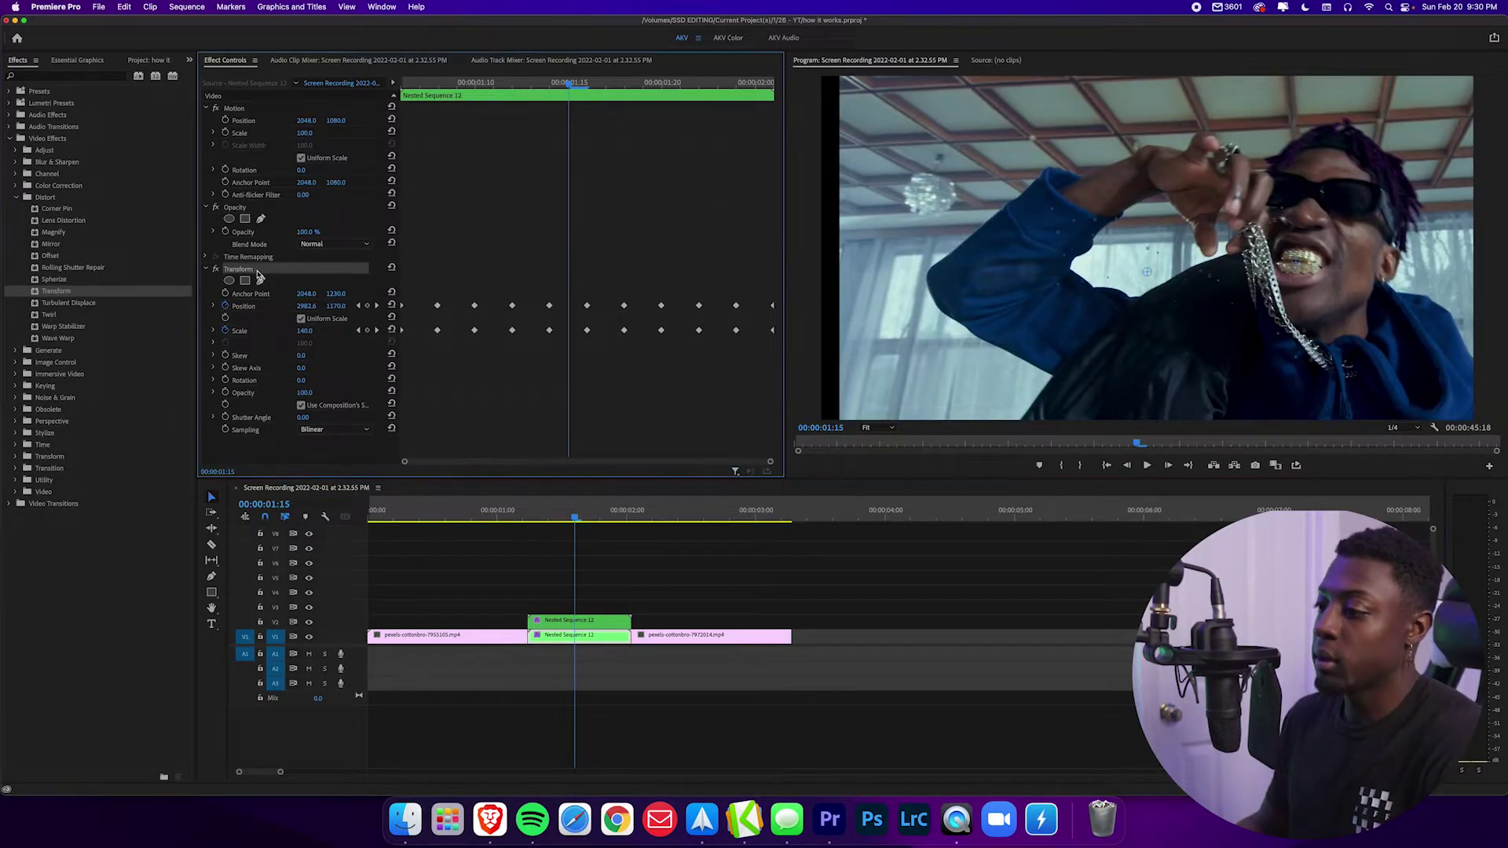
{"action": "key", "text": "Delete"}
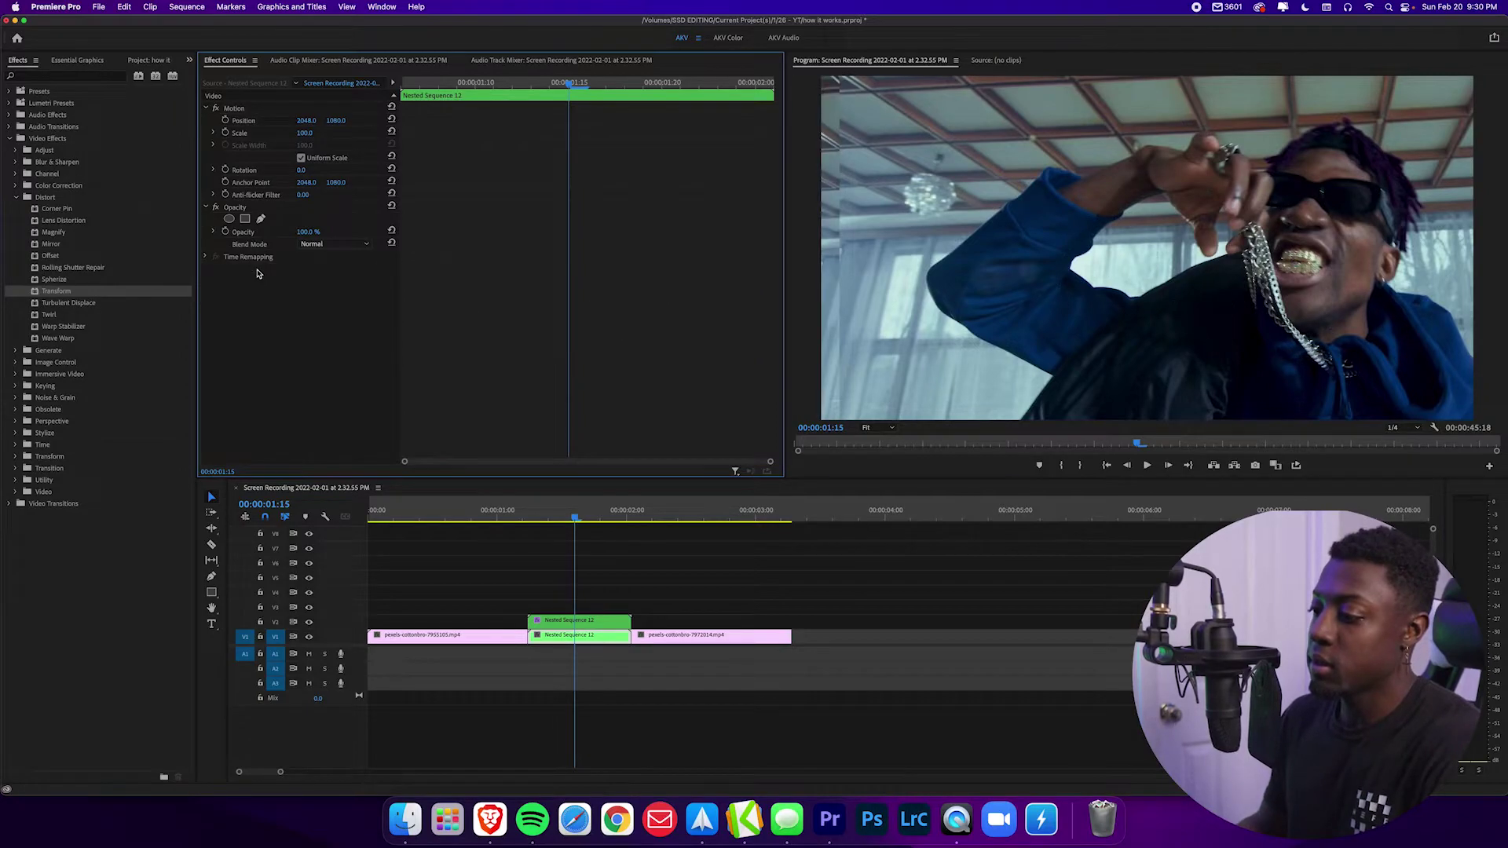
{"action": "left_click", "coordinate": [516, 512]}
{"action": "key", "text": "space"}
{"action": "left_click", "coordinate": [511, 513]}
{"action": "key", "text": "space"}
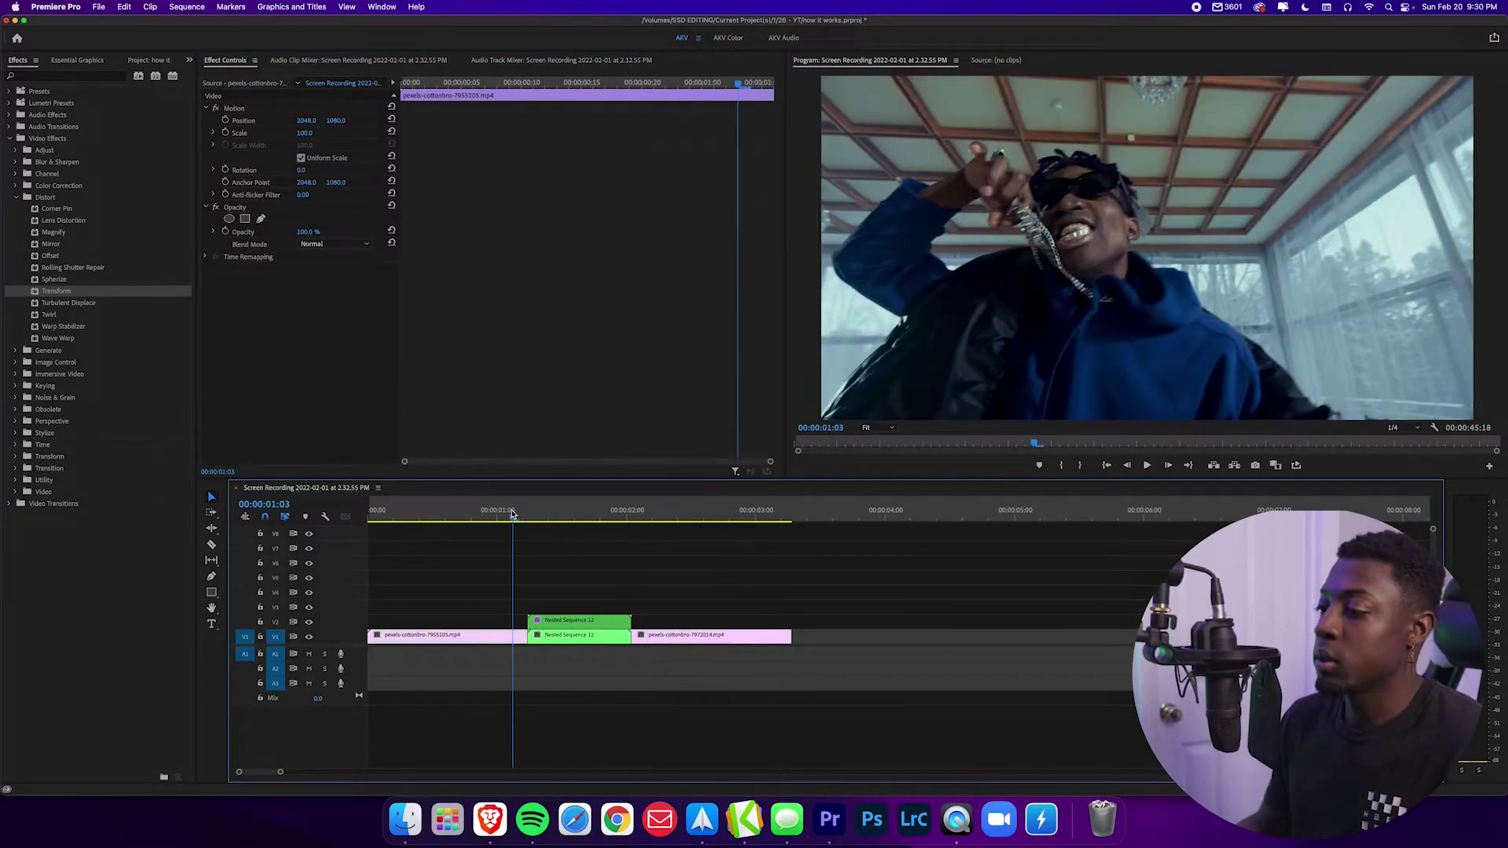
Step: On the upper nested sequence's Transform, disable the composition's shutter angle, set Shutter Angle to 180 and play back the motion blur
{"action": "left_click", "coordinate": [584, 626]}
{"action": "left_click", "coordinate": [581, 512]}
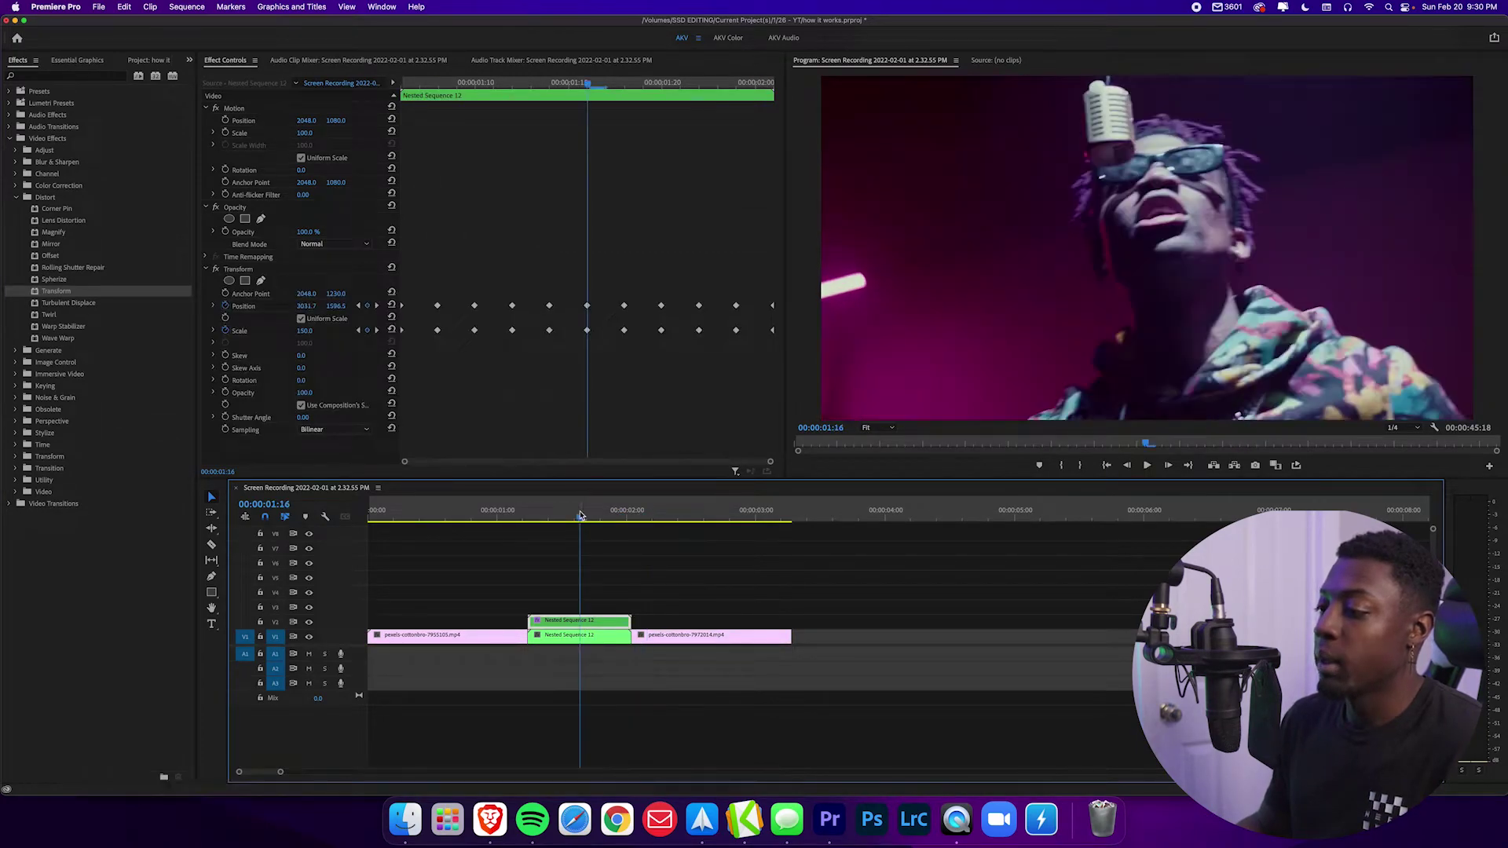
{"action": "left_click", "coordinate": [301, 406]}
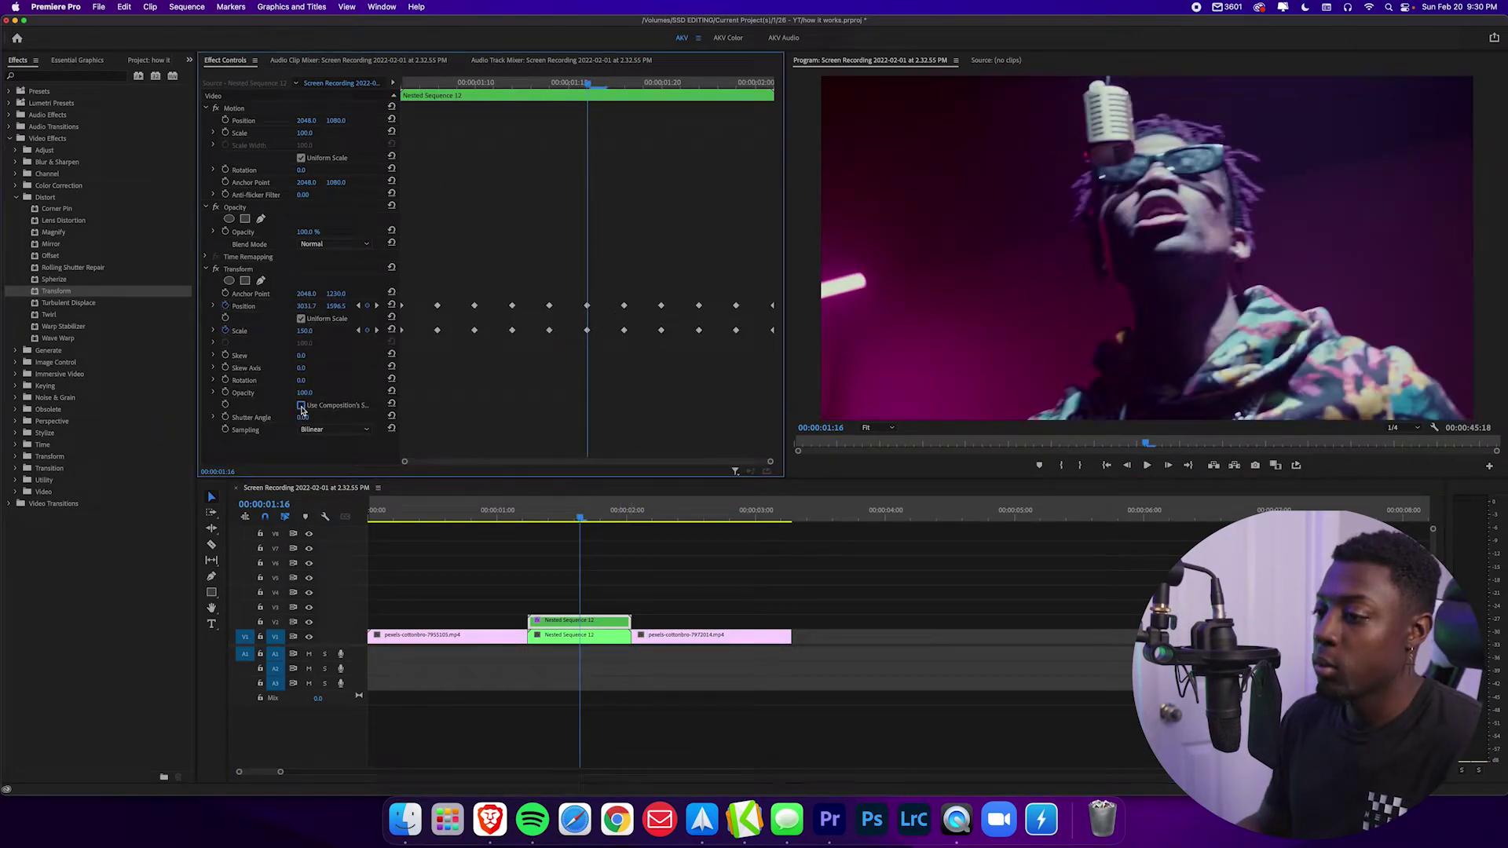
{"action": "left_click", "coordinate": [303, 417]}
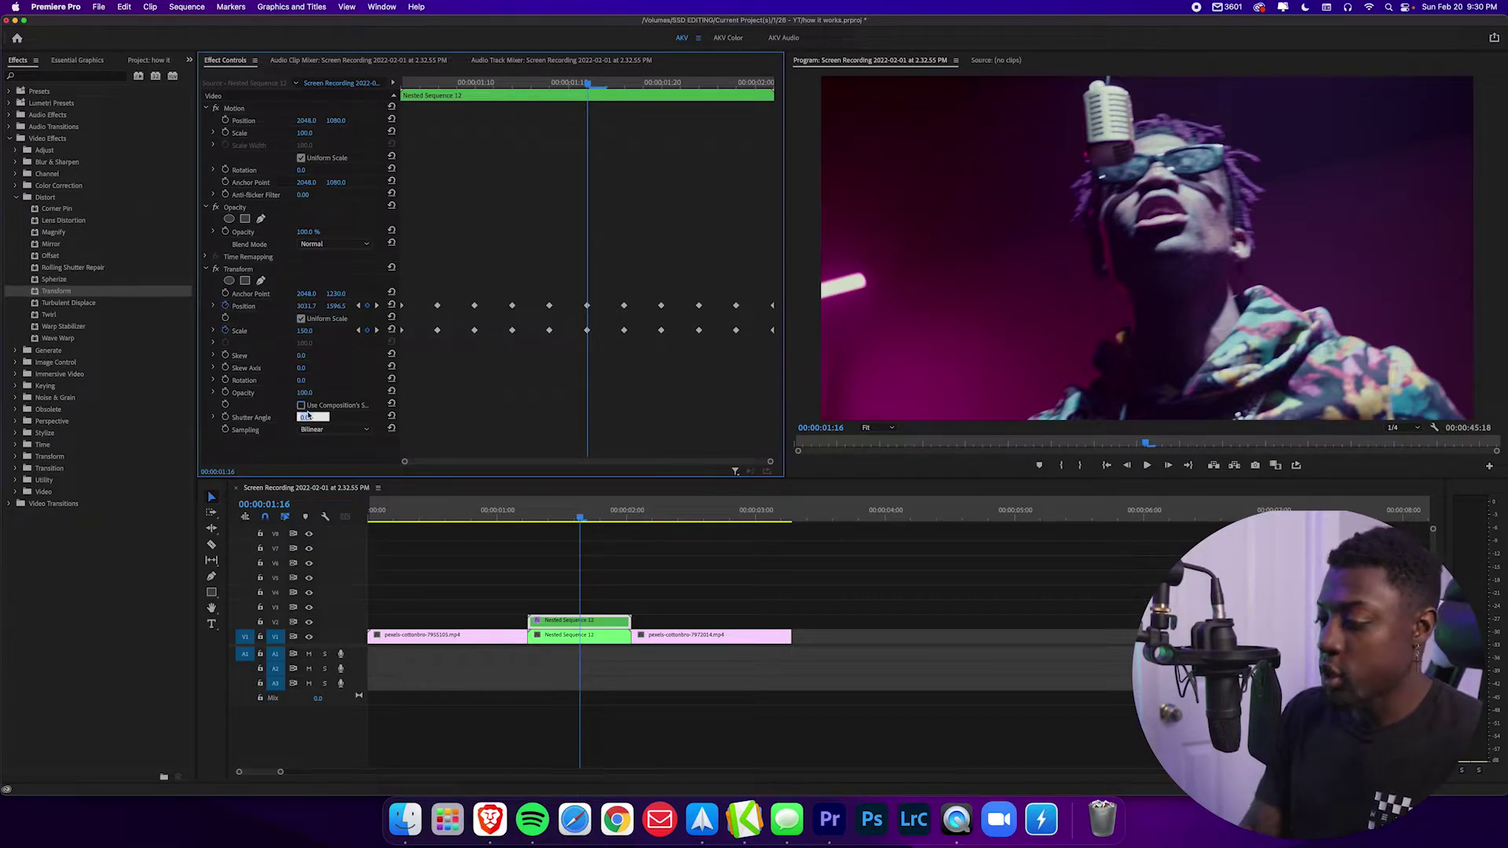
{"action": "type", "text": "16"}
{"action": "key", "text": "BackSpace"}
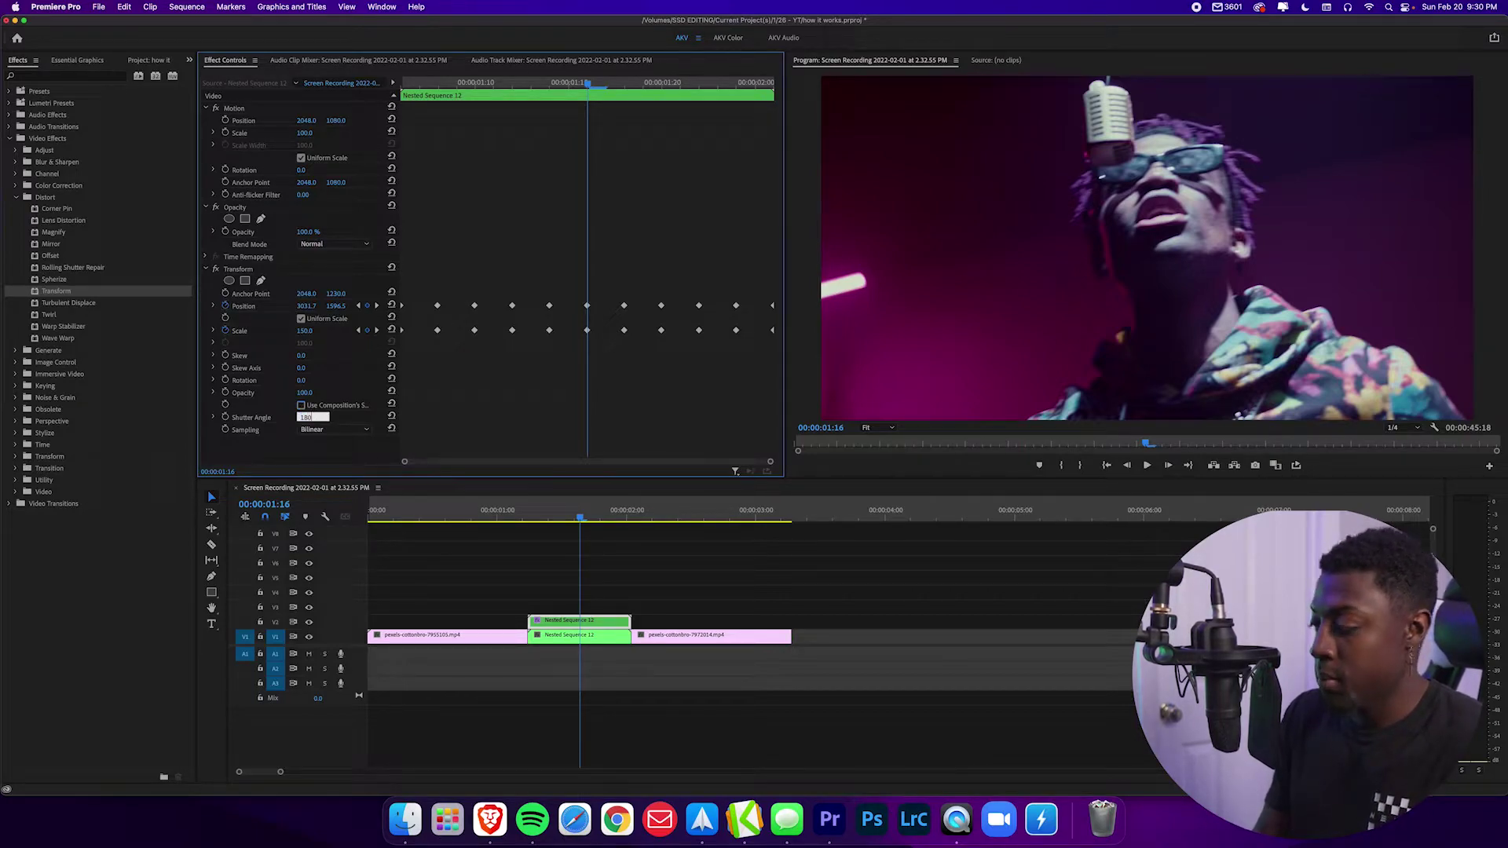
{"action": "type", "text": "80"}
{"action": "key", "text": "Return"}
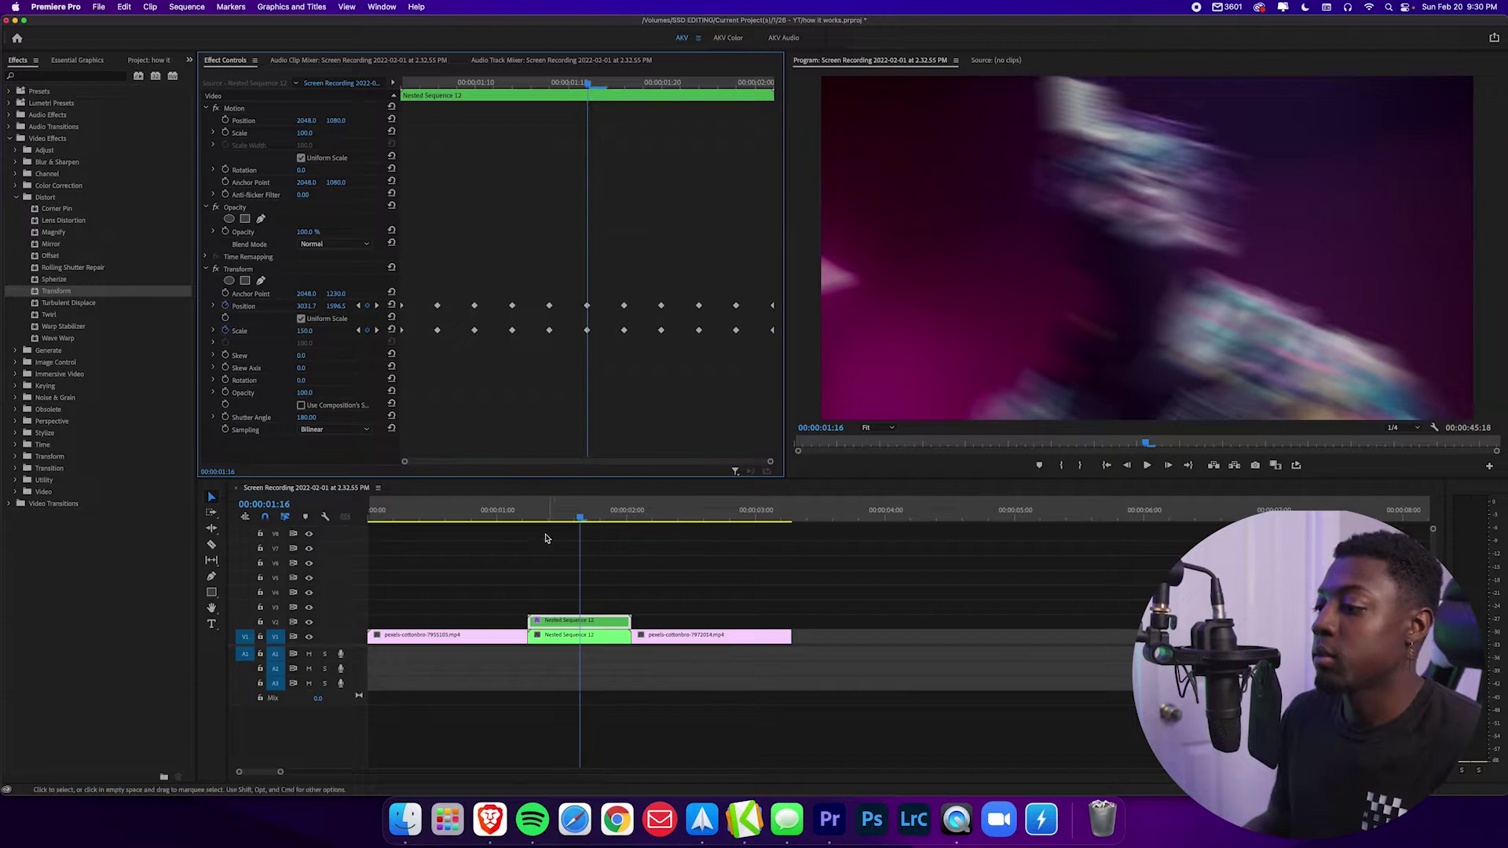
{"action": "left_click", "coordinate": [511, 513]}
{"action": "key", "text": "space"}
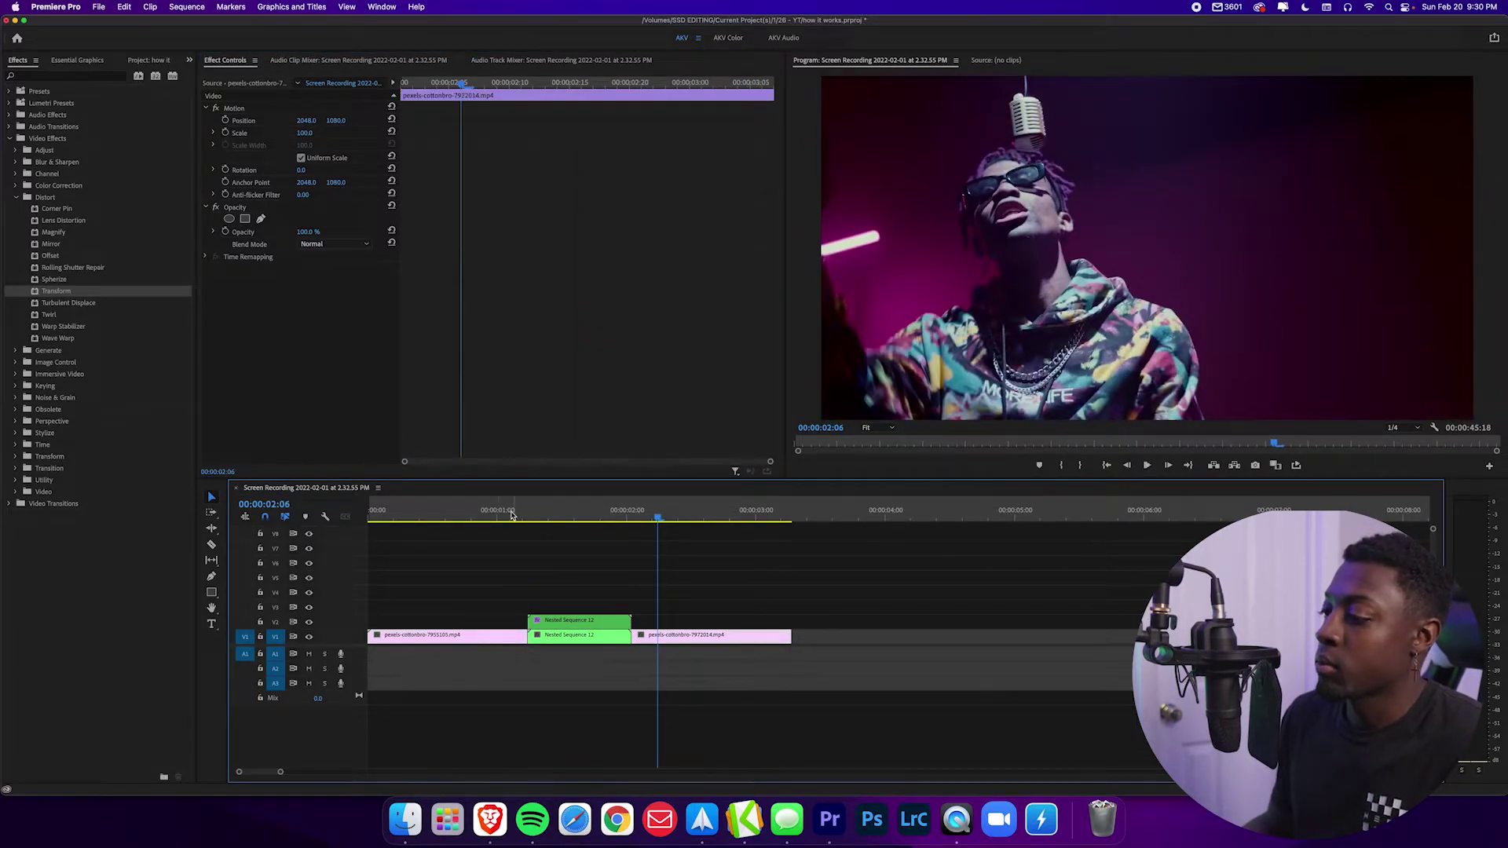
{"action": "left_click", "coordinate": [497, 512]}
{"action": "key", "text": "space"}
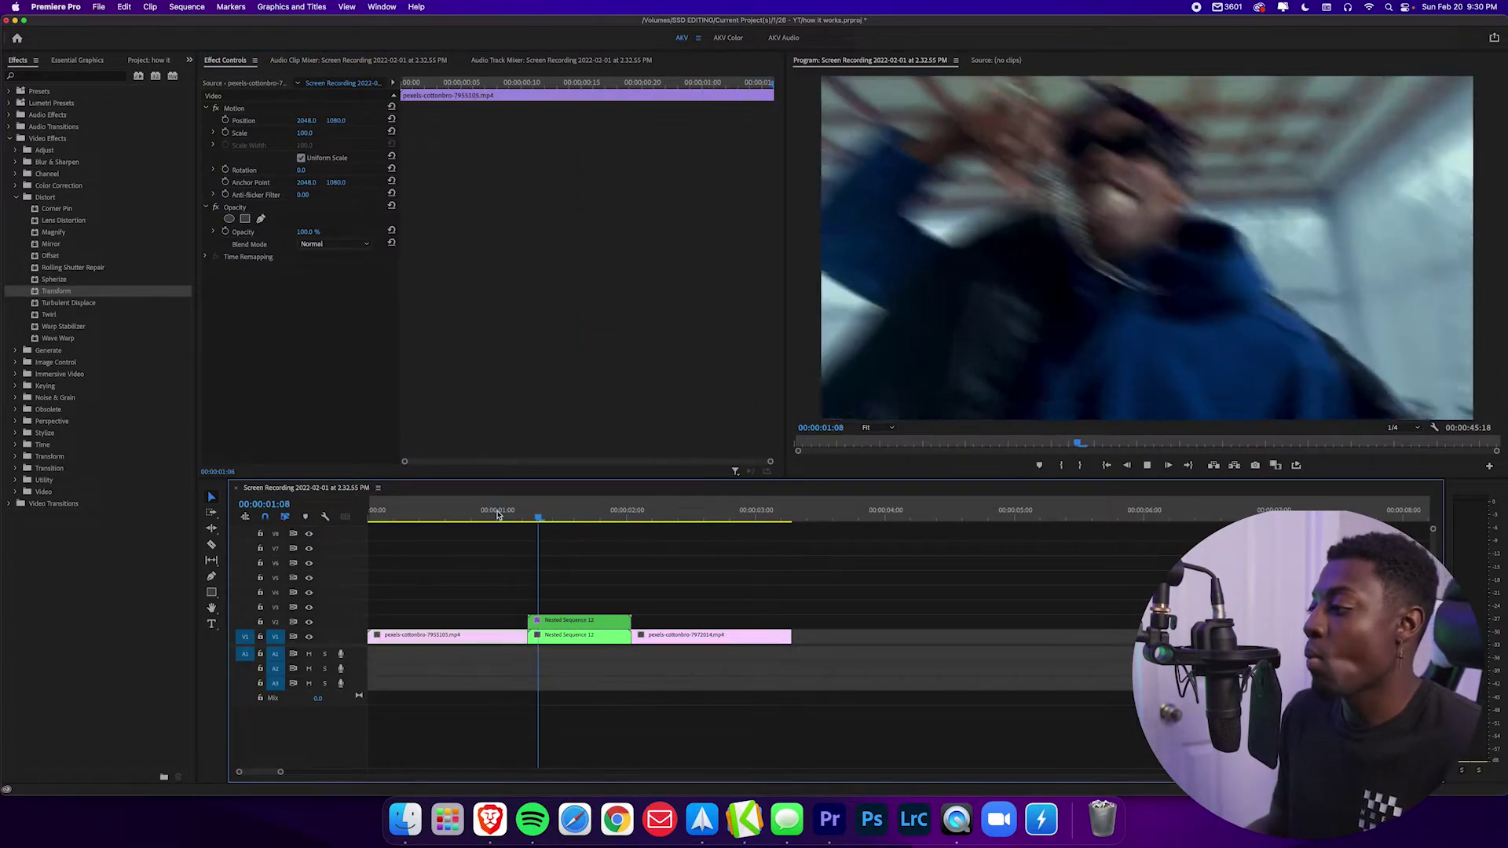
{"action": "key", "text": "space"}
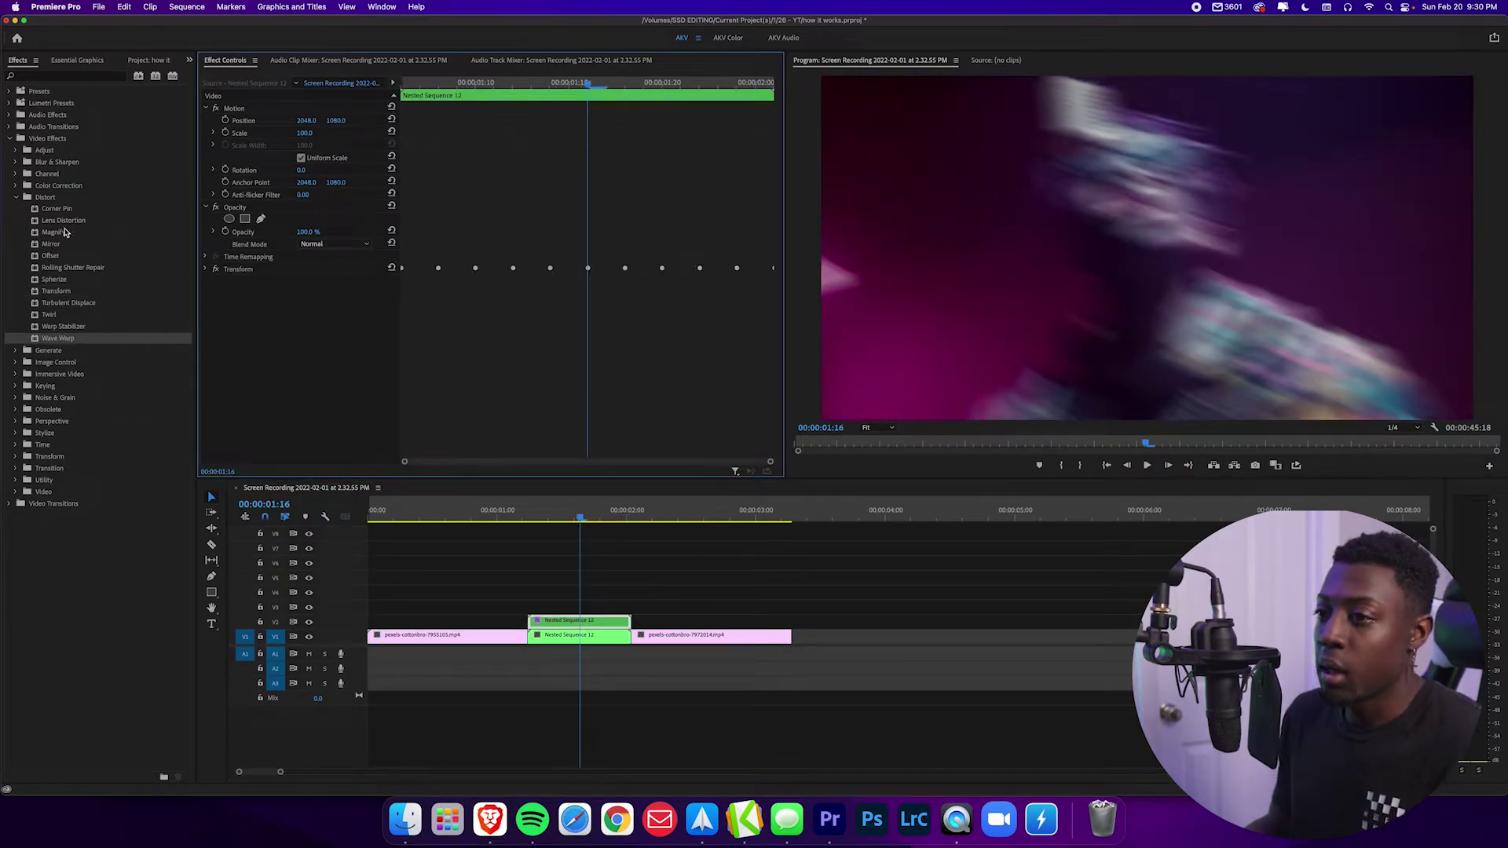
Step: Apply Lens Distortion to the upper nested sequence, set its Curvature to -20 and play back the transition
{"action": "left_click_drag", "start_coordinate": [64, 220], "coordinate": [287, 308]}
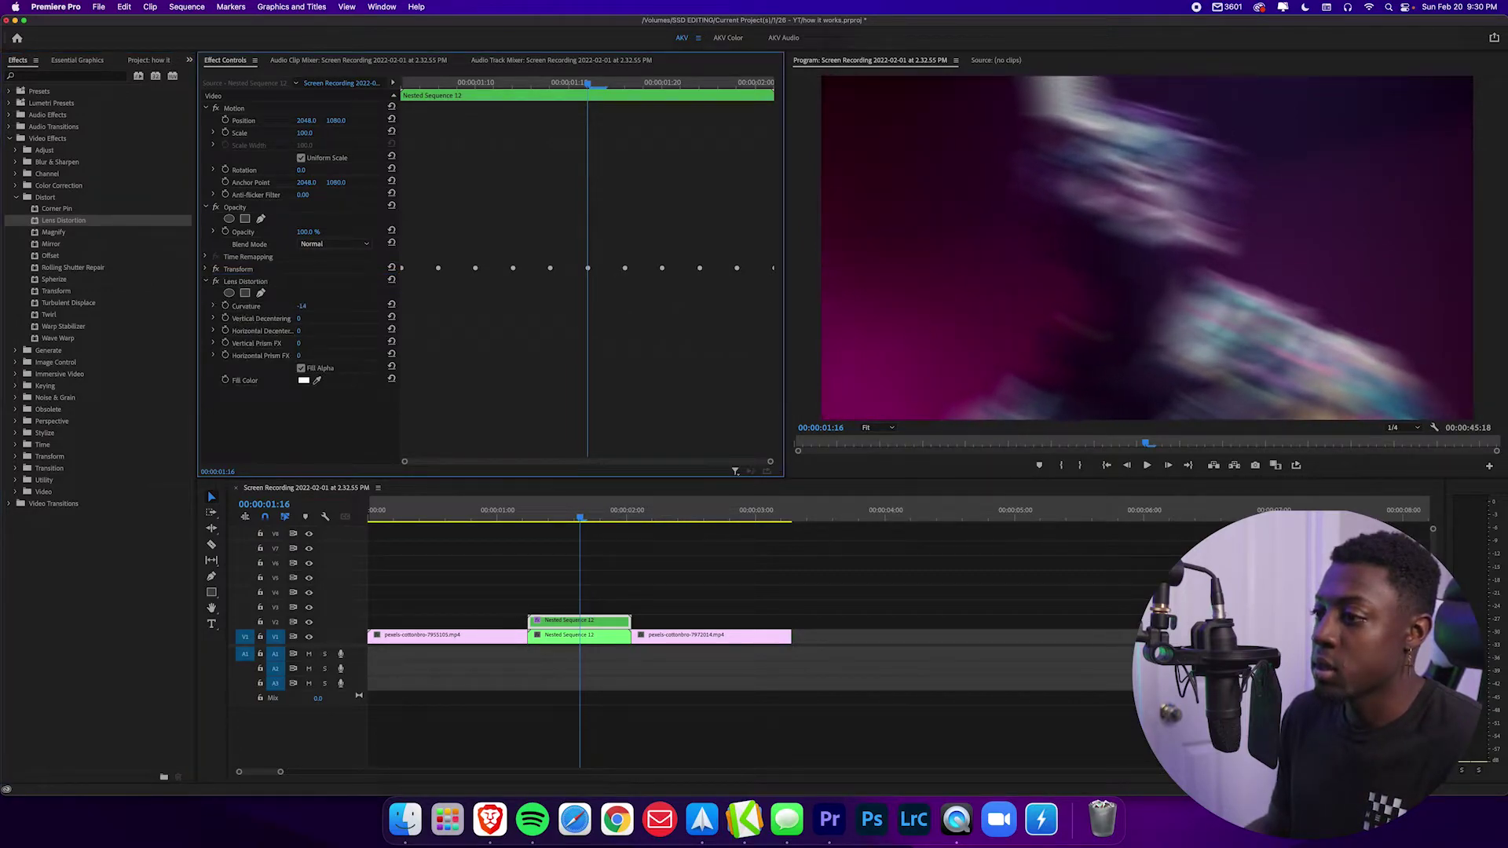
{"action": "left_click", "coordinate": [312, 305]}
{"action": "type", "text": "-2"}
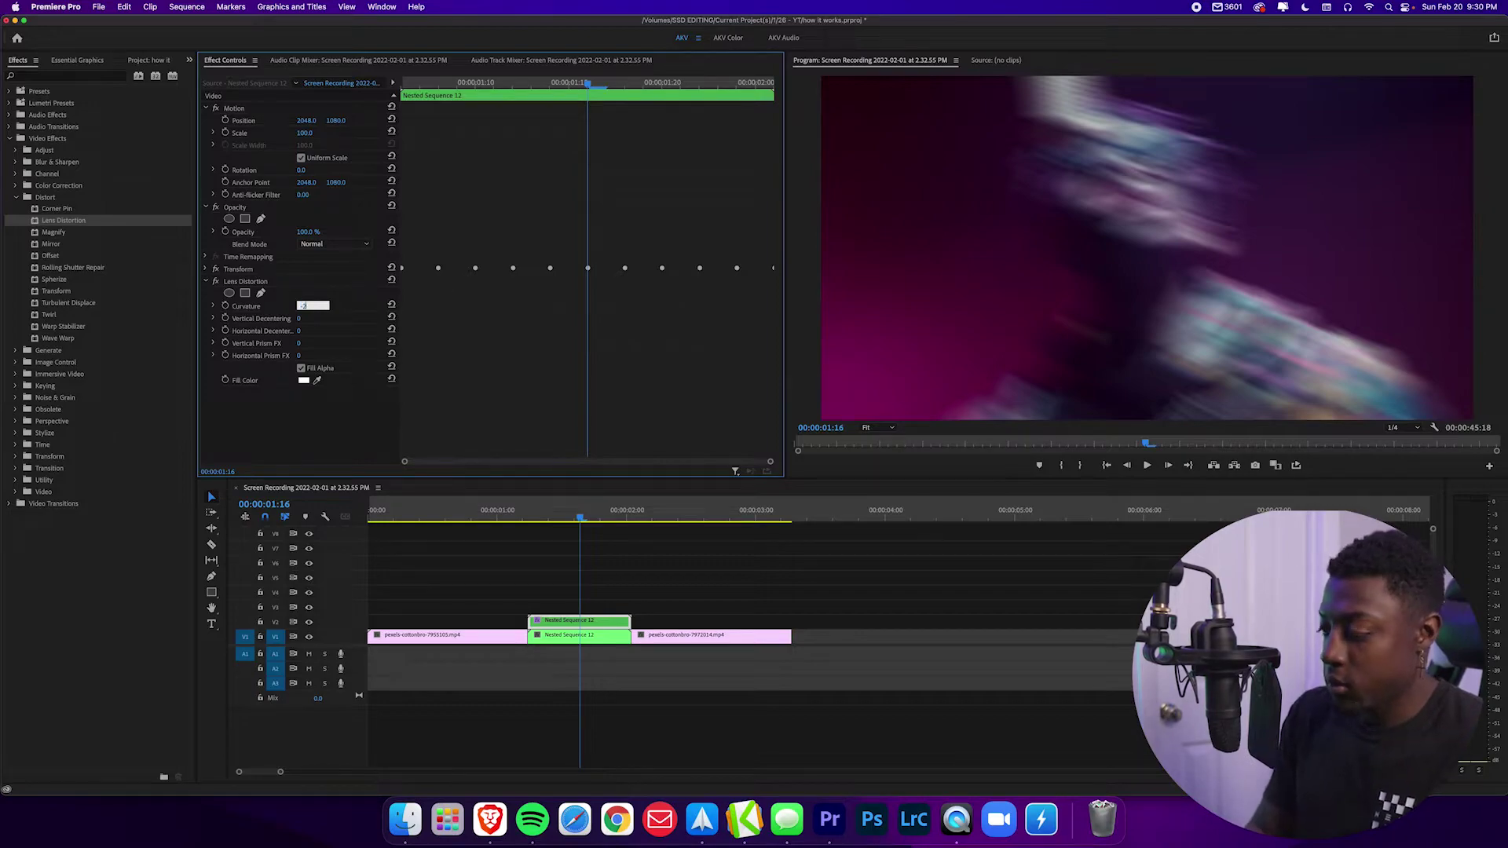
{"action": "type", "text": "0"}
{"action": "key", "text": "Return"}
{"action": "left_click_drag", "start_coordinate": [519, 520], "coordinate": [507, 516]}
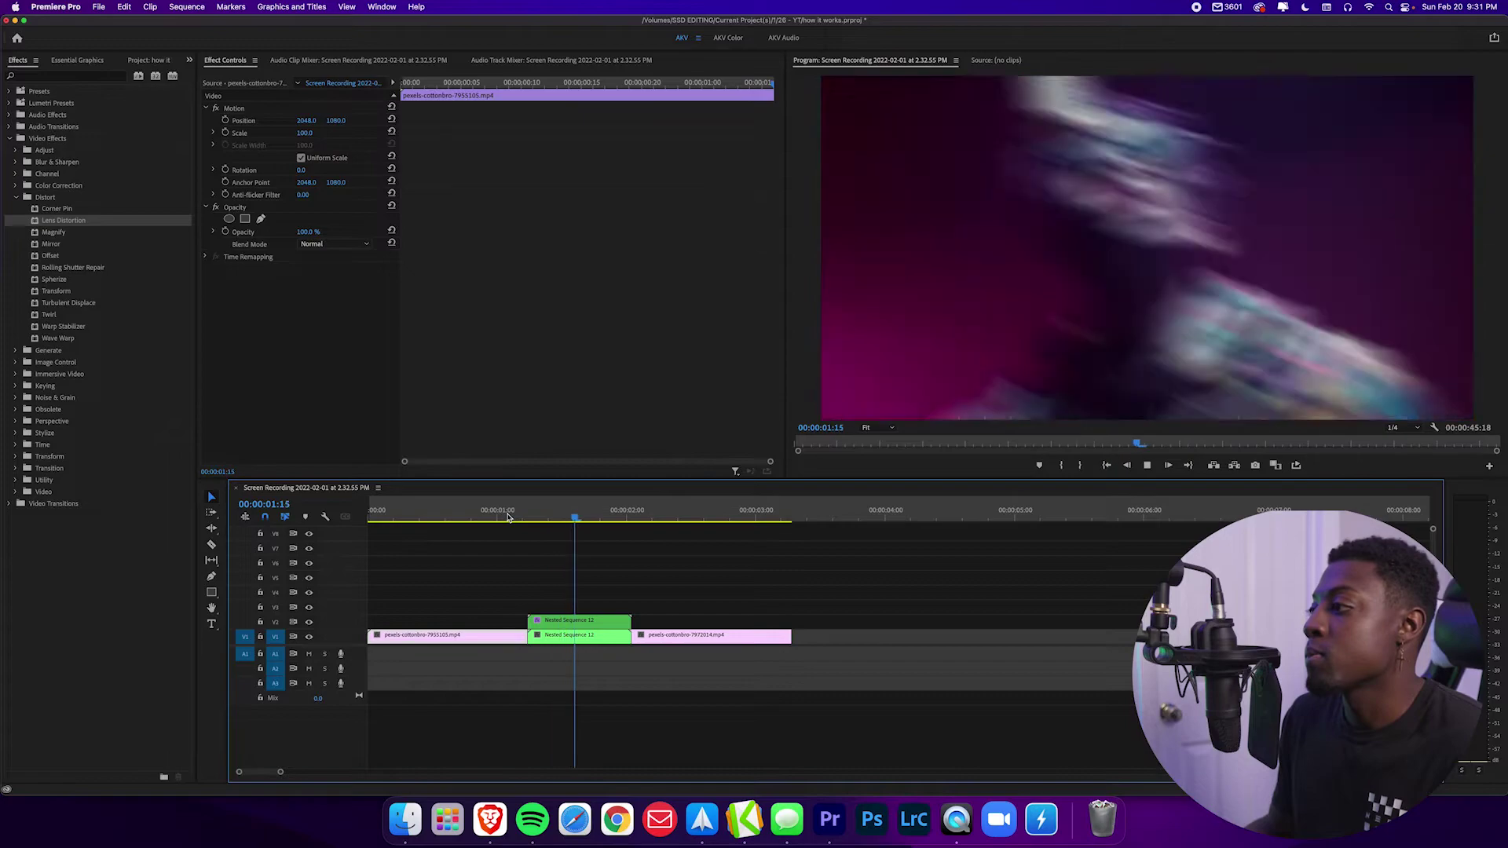
{"action": "key", "text": "space"}
{"action": "left_click_drag", "start_coordinate": [525, 518], "coordinate": [593, 524]}
Step: At 00:00:01:15, set the upper nested sequence's Lens Distortion Curvature to -50 and enable keyframing for it
{"action": "left_click", "coordinate": [581, 621]}
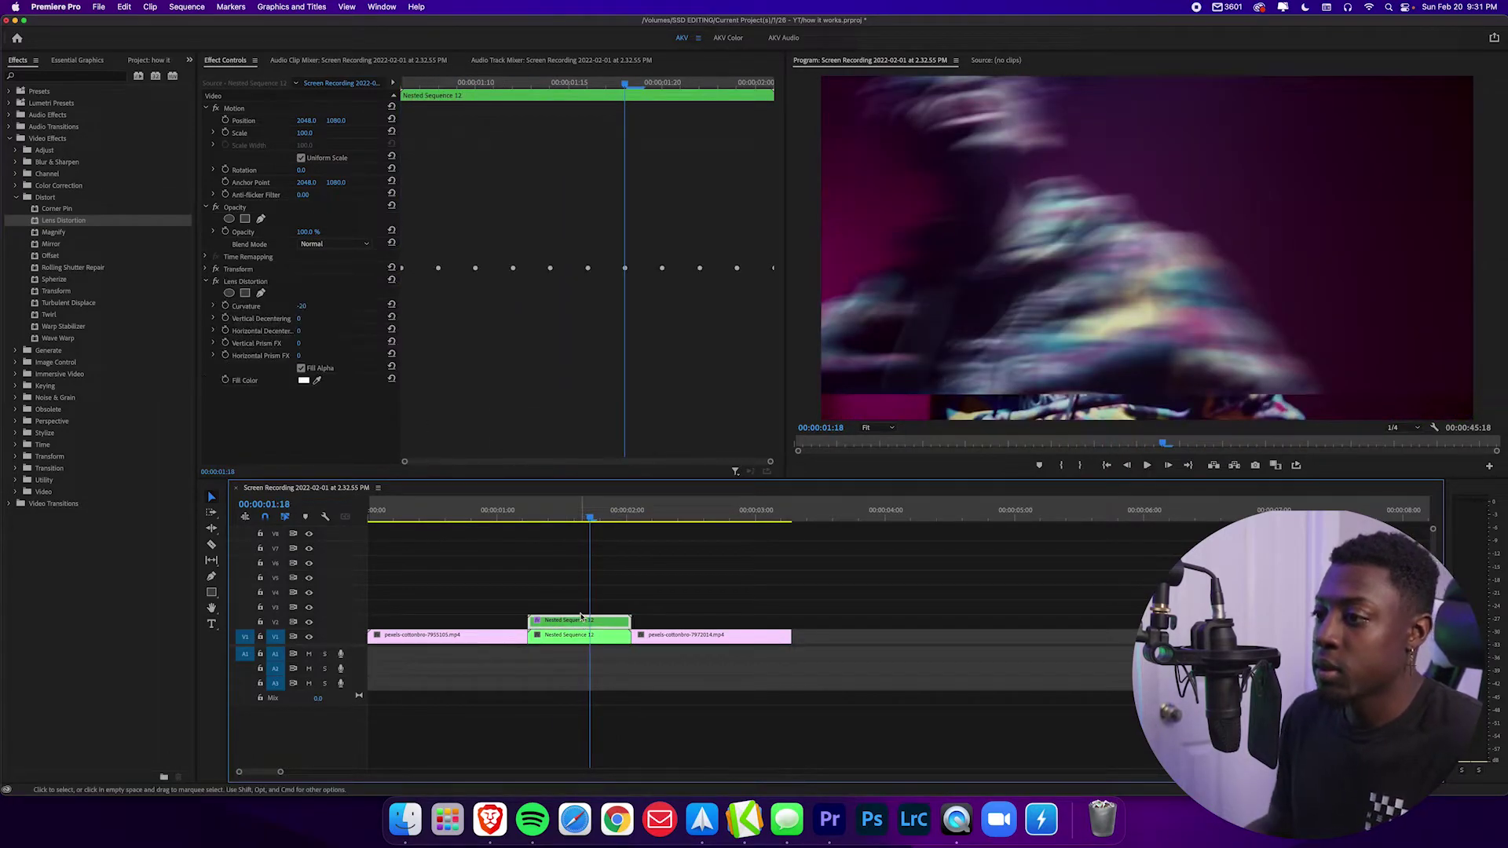
{"action": "key", "text": "Left"}
{"action": "key", "text": "Left"}
{"action": "key", "text": "Left"}
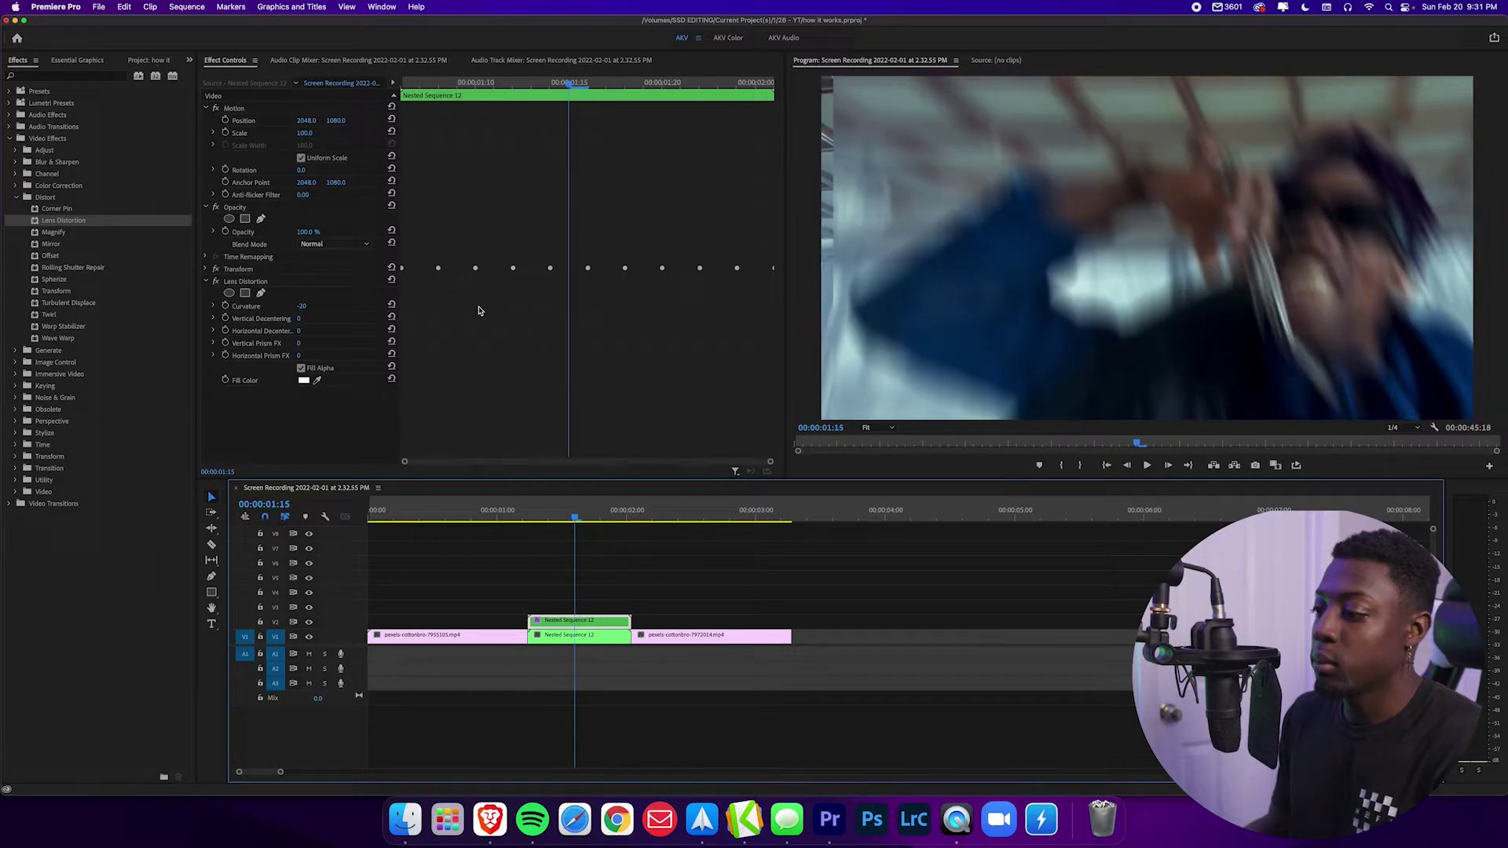
{"action": "left_click", "coordinate": [312, 305]}
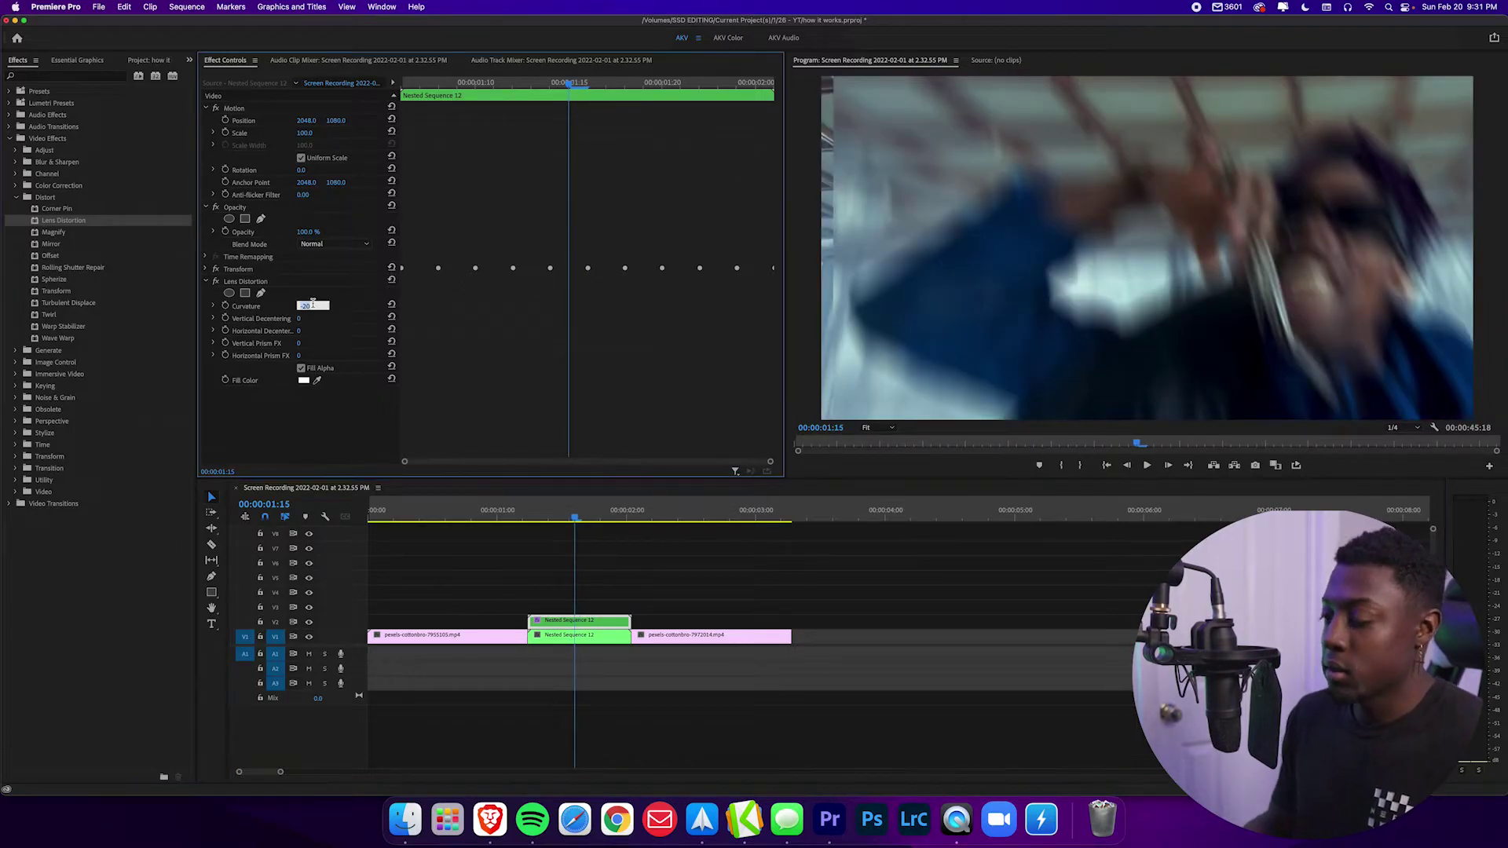
{"action": "type", "text": "-50"}
{"action": "key", "text": "Return"}
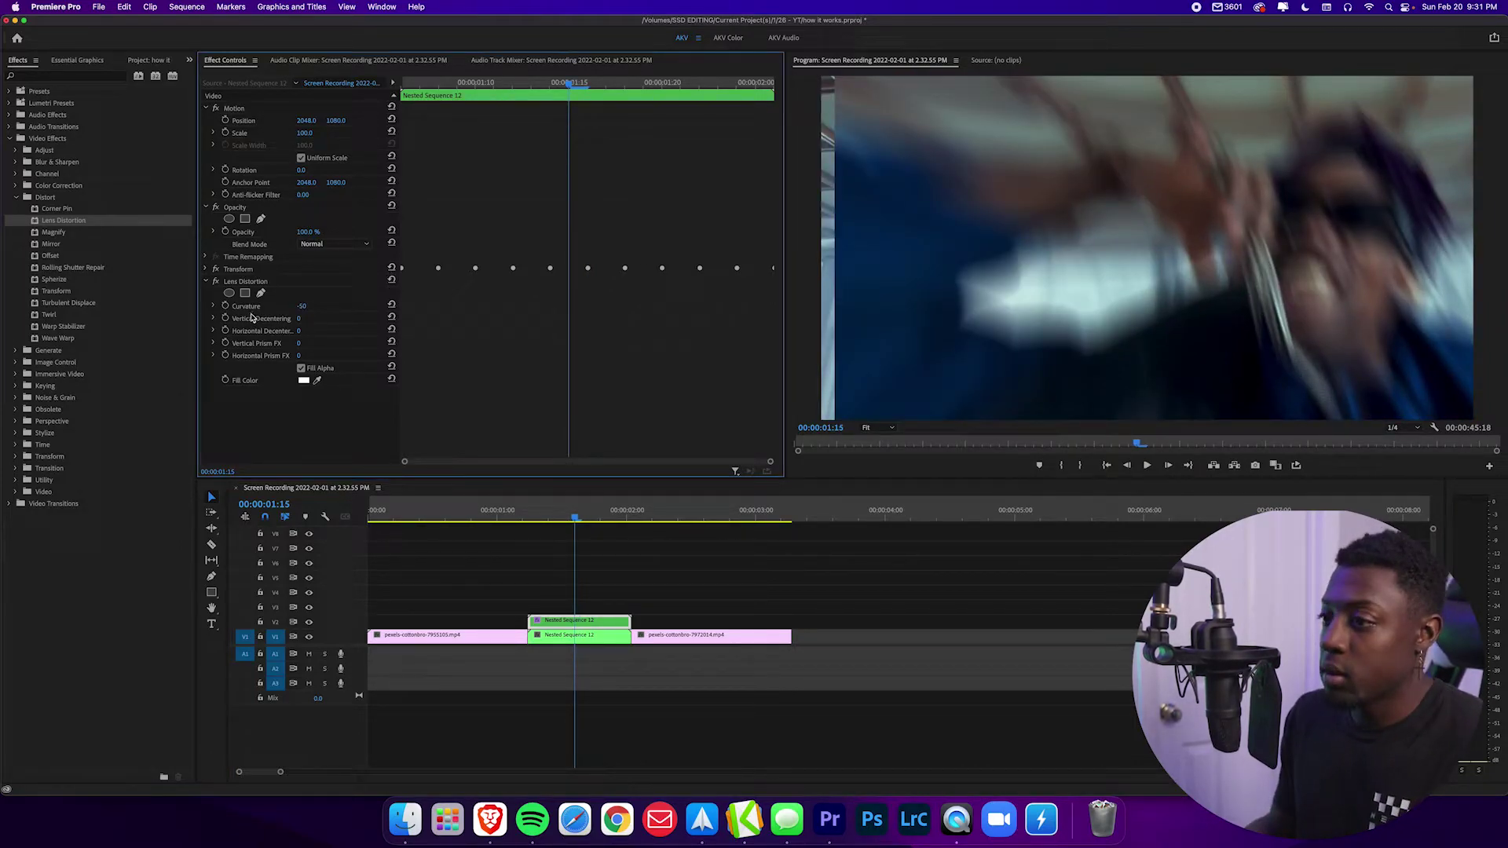
{"action": "left_click", "coordinate": [225, 307]}
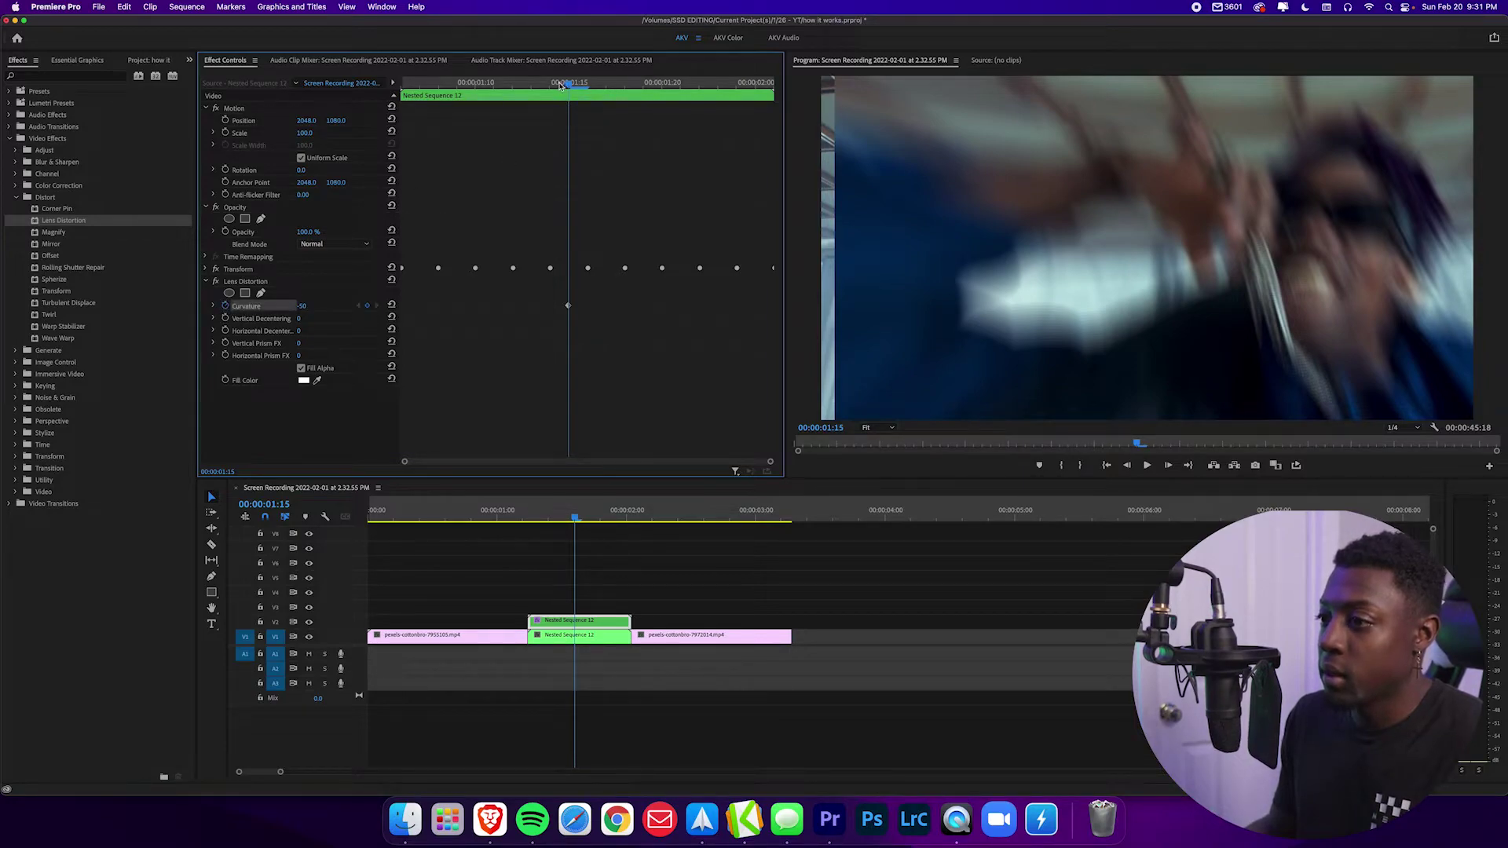
Step: Add Curvature keyframes of 0 at the start and end of the upper nested sequence and play back the transition
{"action": "left_click_drag", "start_coordinate": [561, 85], "coordinate": [403, 84]}
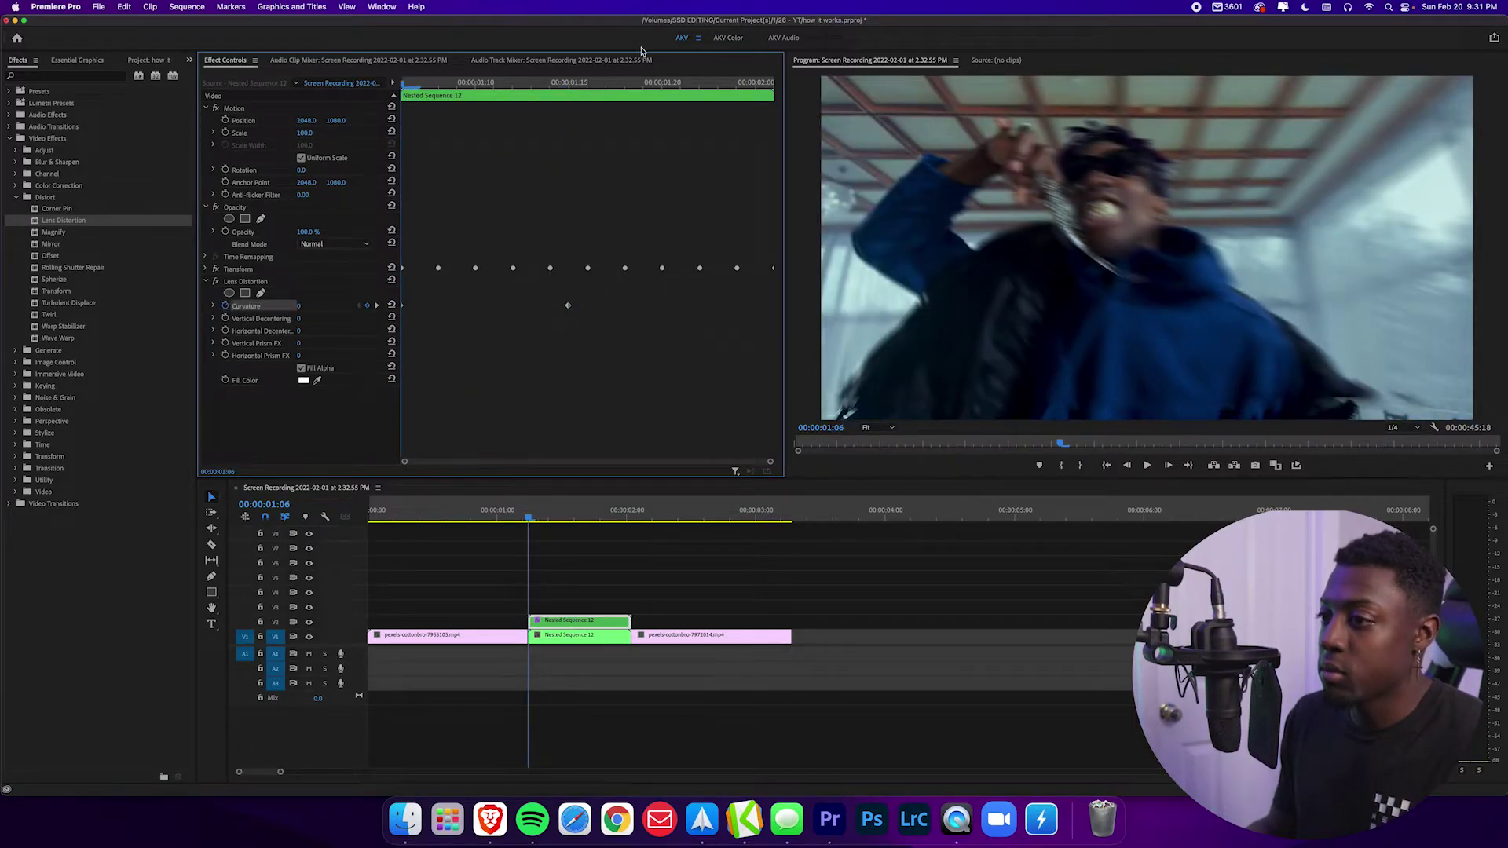
{"action": "left_click_drag", "start_coordinate": [680, 84], "coordinate": [715, 109]}
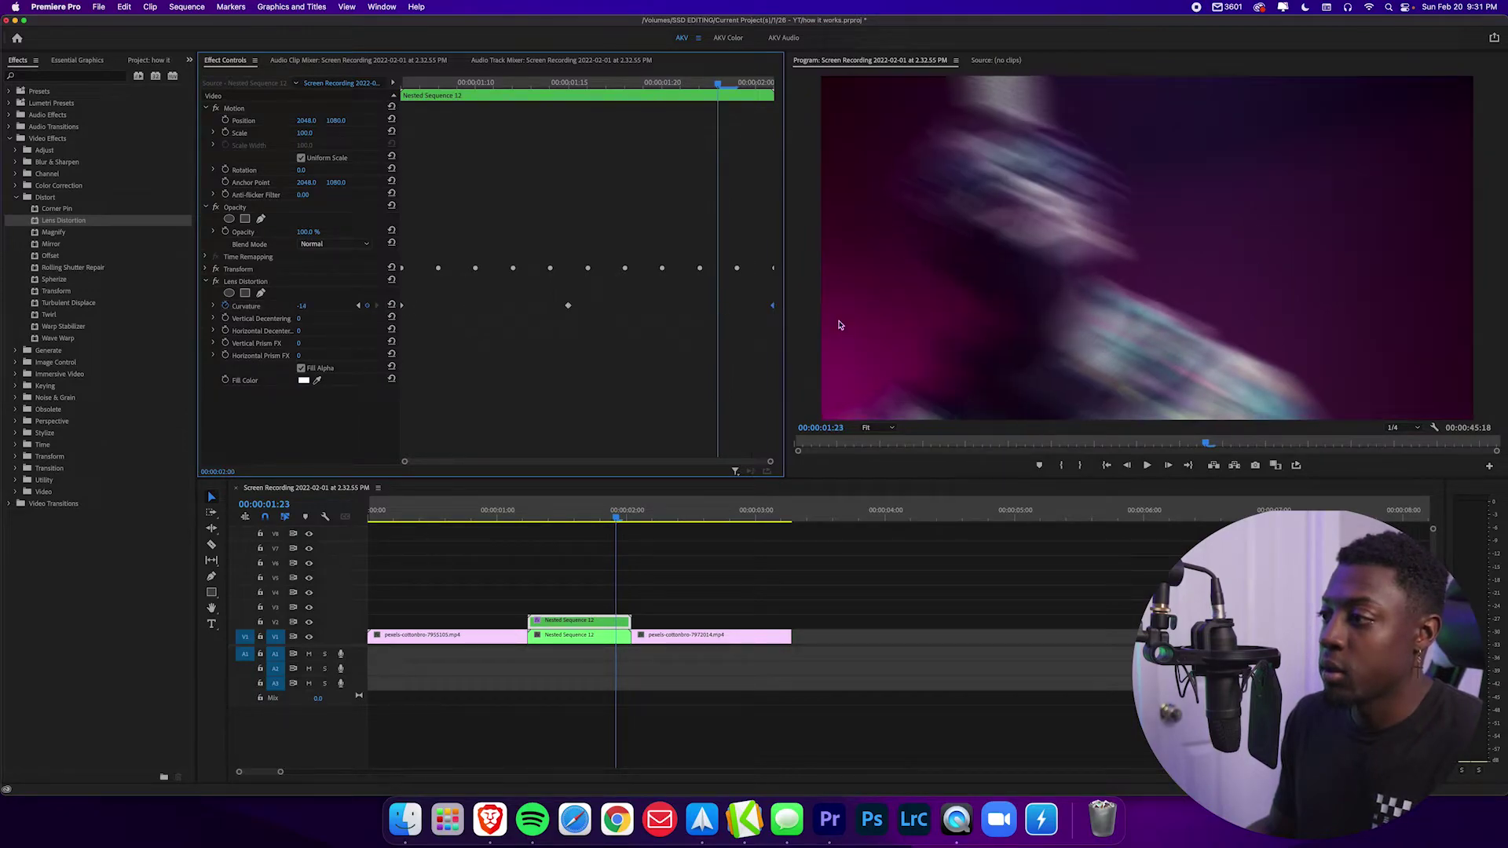
{"action": "left_click", "coordinate": [495, 515]}
{"action": "key", "text": "space"}
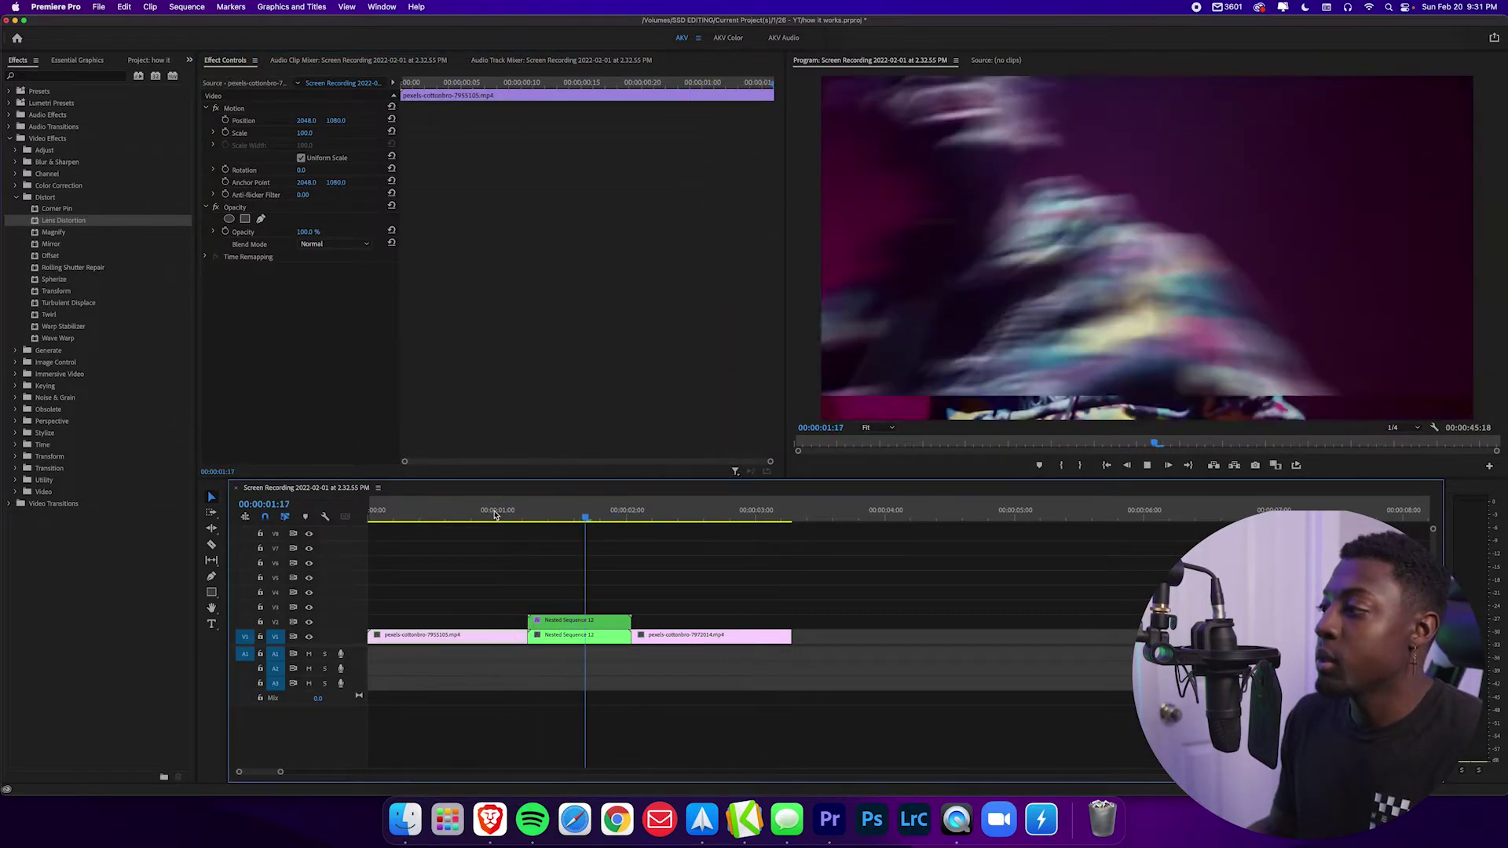
{"action": "key", "text": "space"}
Step: Temporarily turn off Transform on the upper nested sequence and play the transition to examine the lens distortion alone
{"action": "left_click_drag", "start_coordinate": [559, 516], "coordinate": [538, 516]}
{"action": "left_click", "coordinate": [573, 620]}
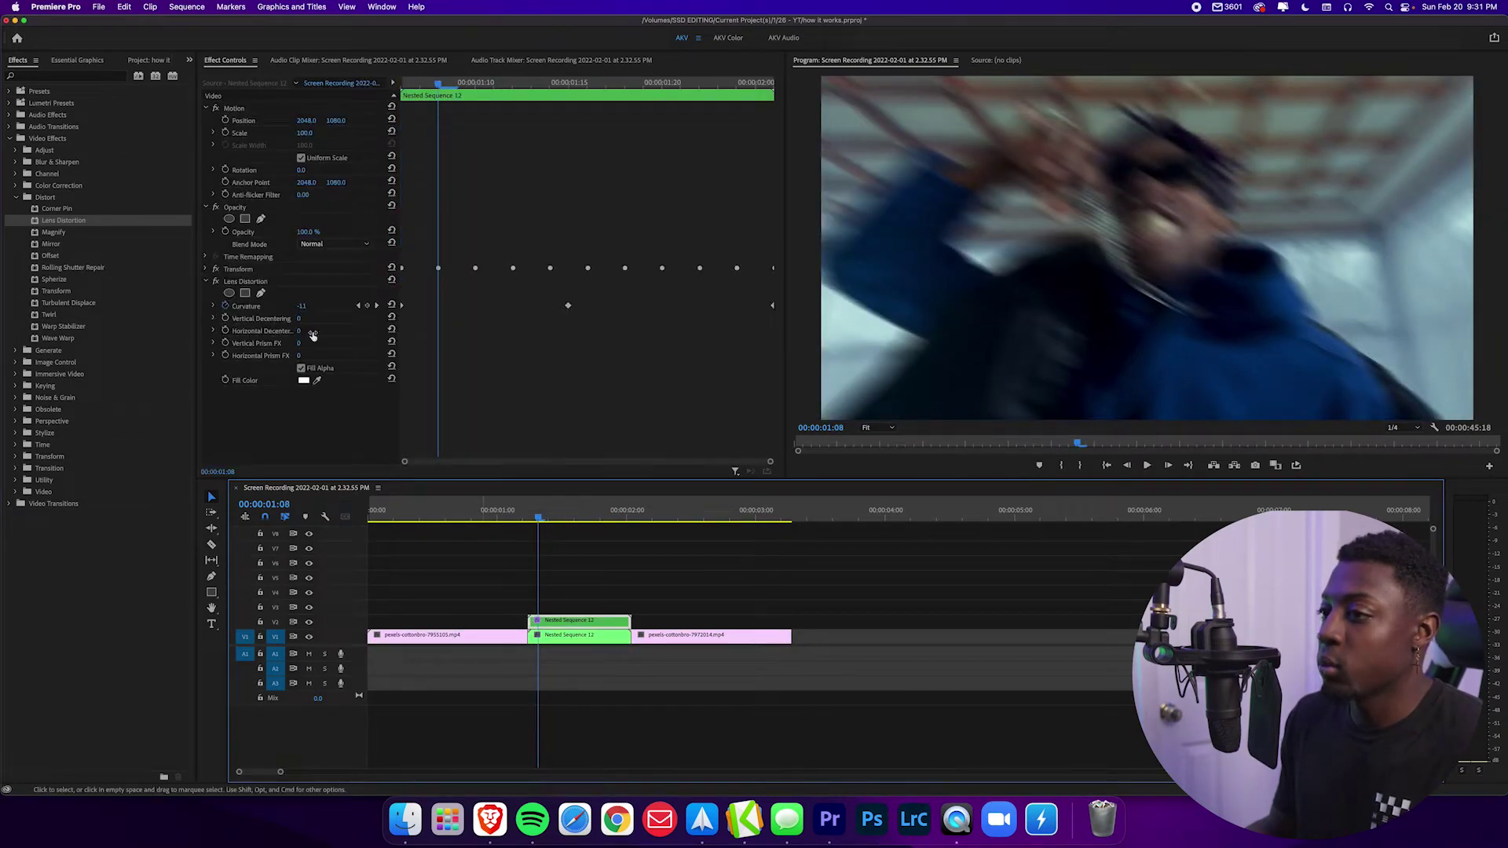
{"action": "left_click", "coordinate": [216, 269]}
{"action": "left_click", "coordinate": [507, 511]}
{"action": "key", "text": "space"}
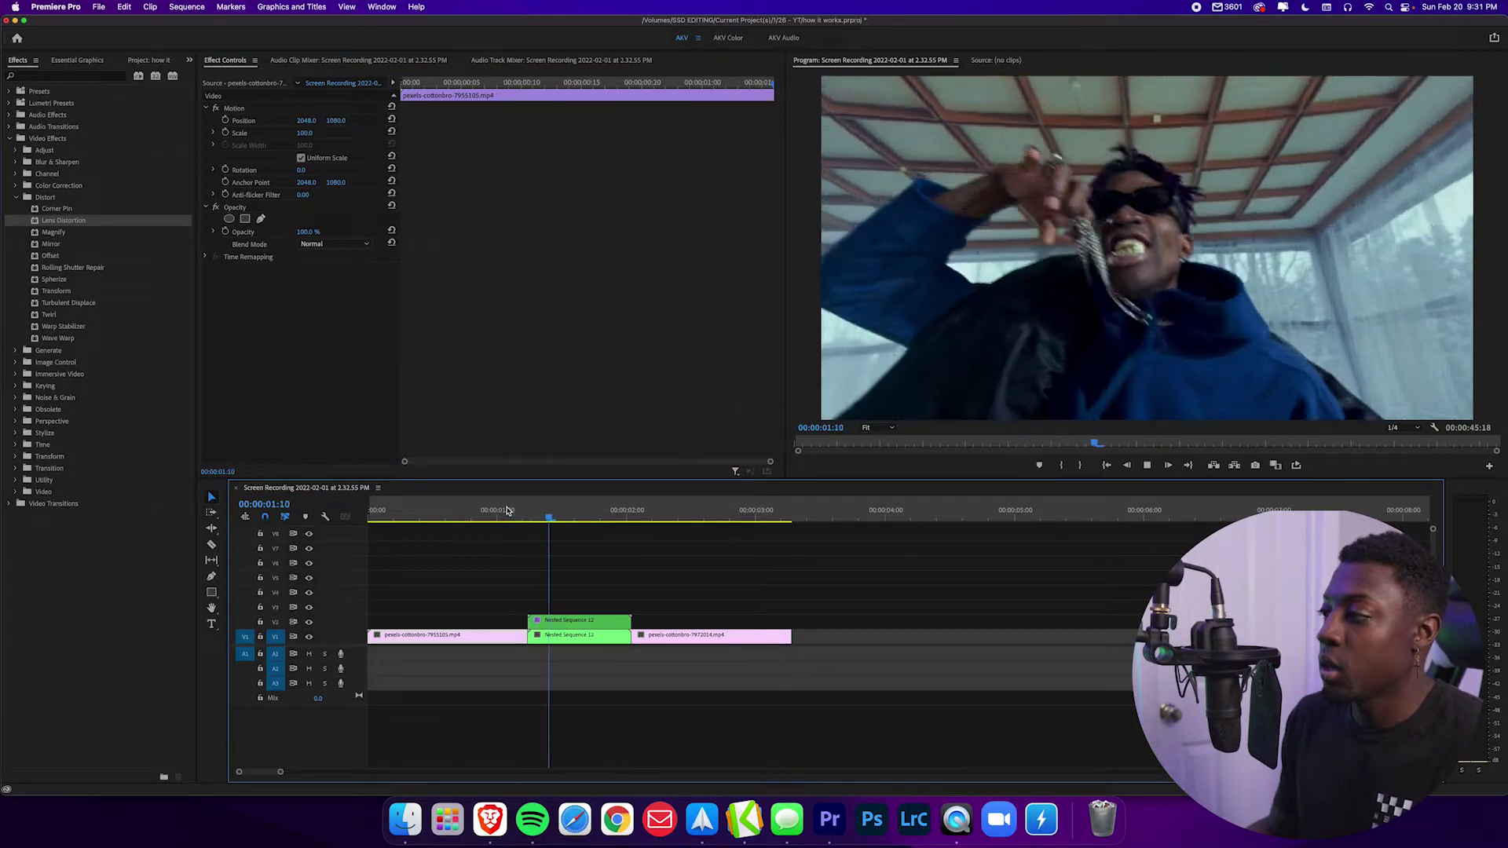
{"action": "left_click", "coordinate": [523, 513]}
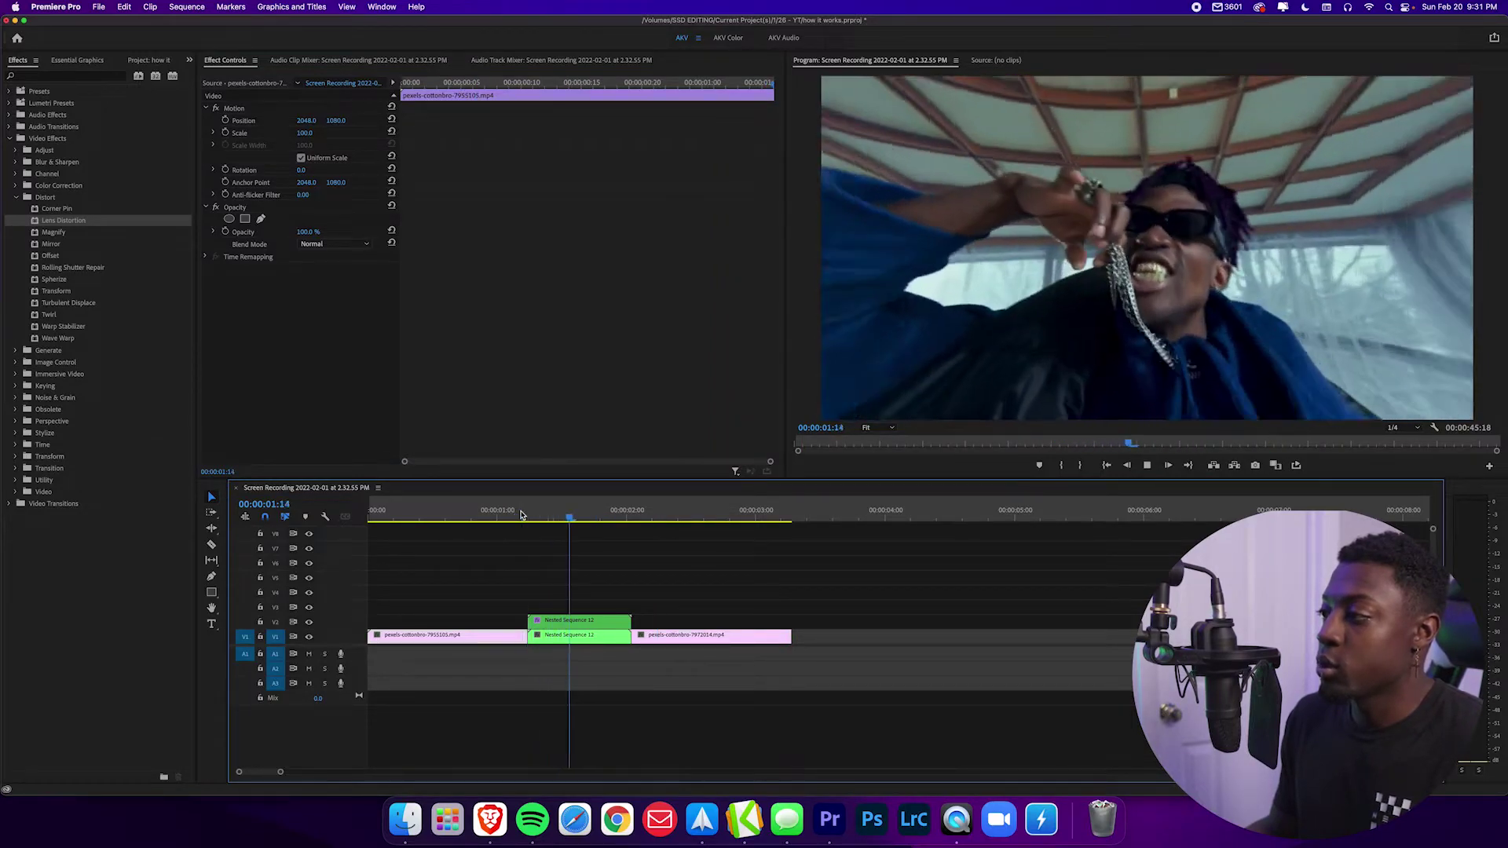
{"action": "left_click", "coordinate": [587, 515]}
{"action": "left_click", "coordinate": [517, 512]}
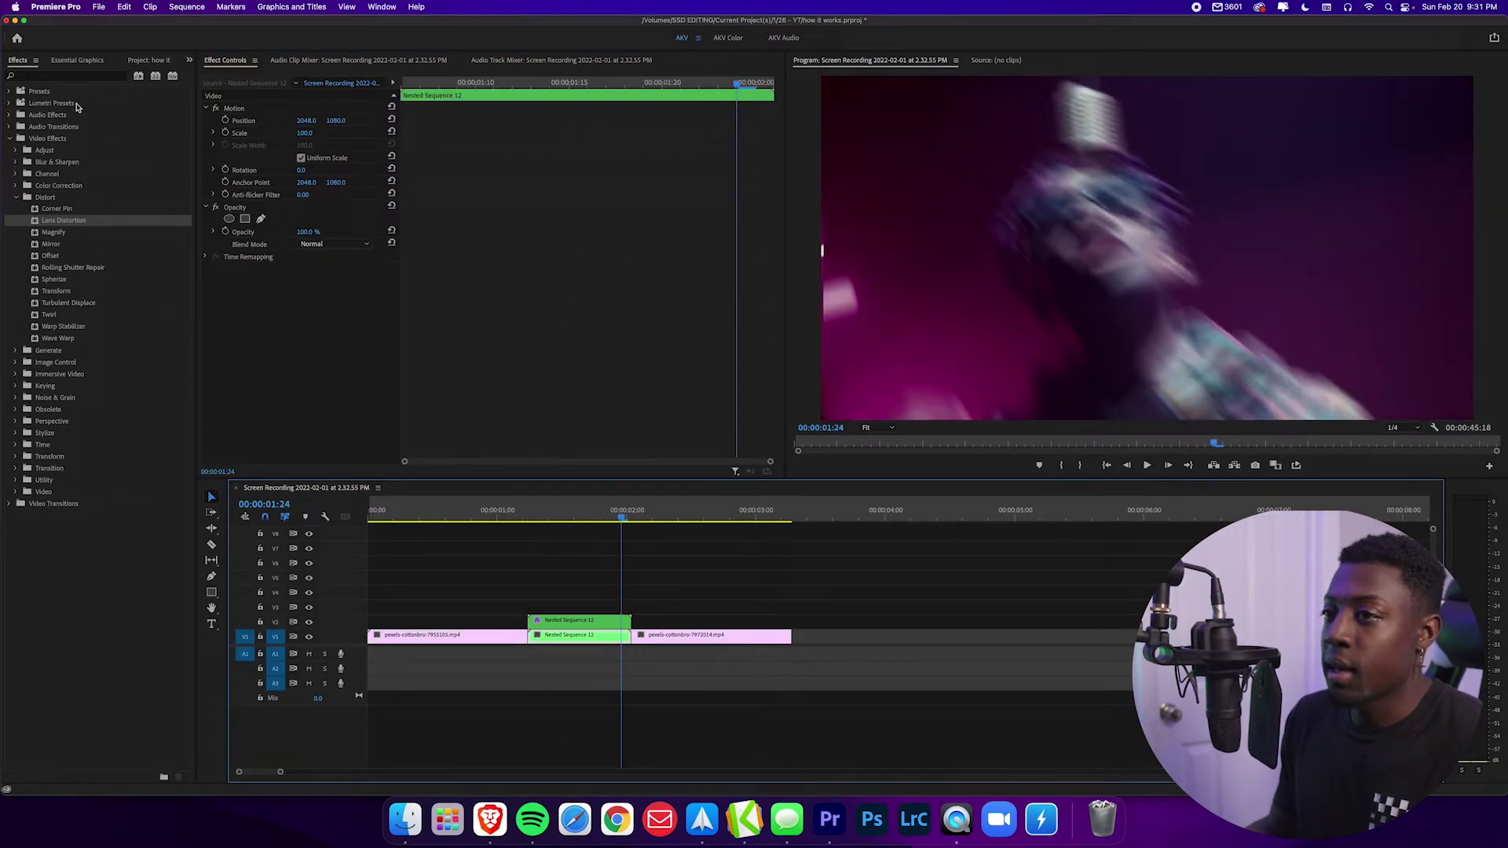
Step: Find the Levels video effect and apply it to the upper nested sequence
{"action": "left_click", "coordinate": [78, 78]}
{"action": "type", "text": "levels"}
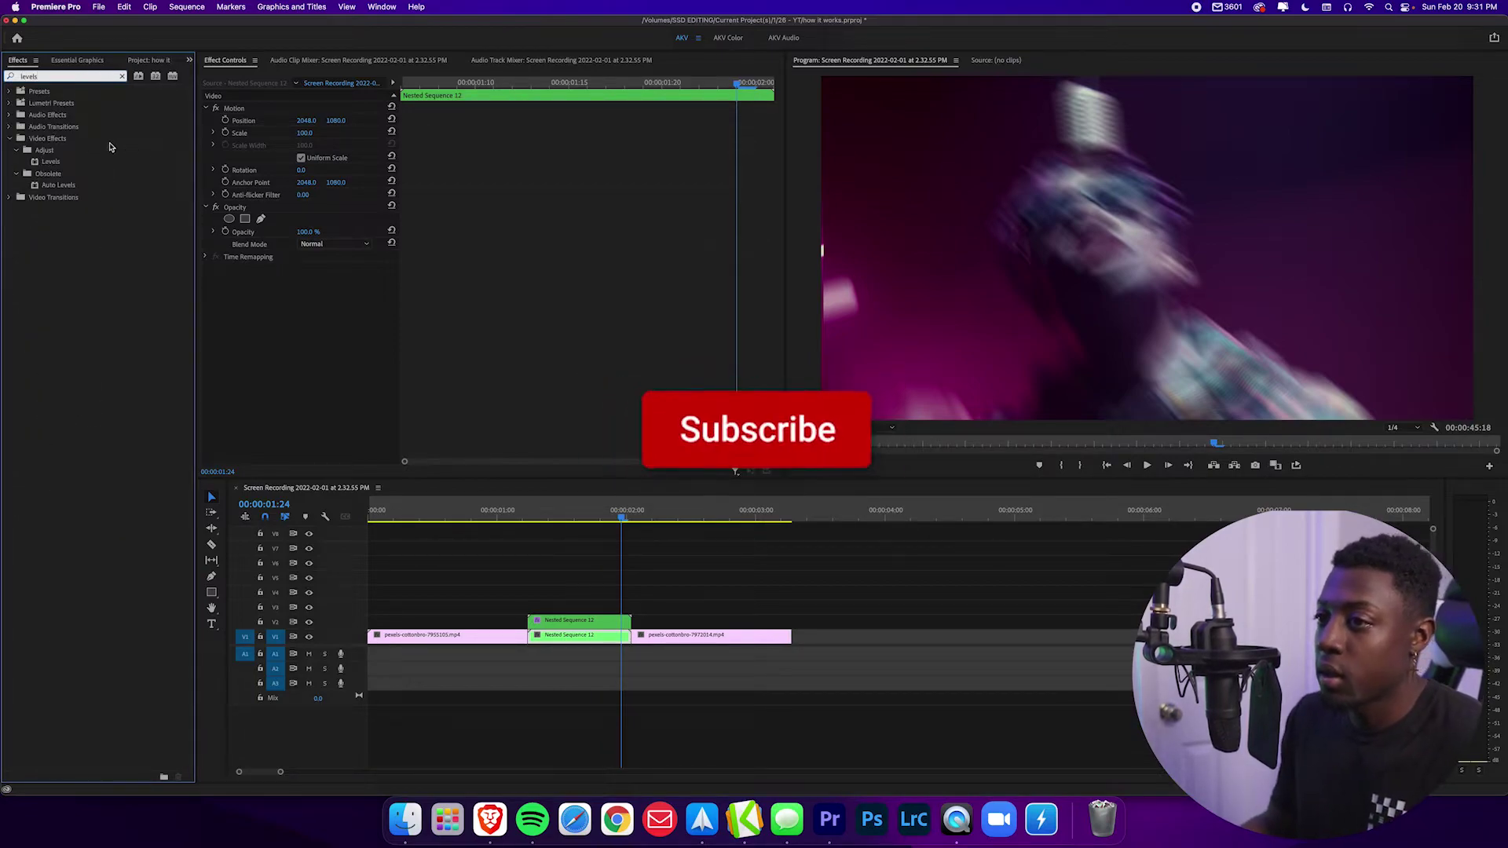
{"action": "left_click_drag", "start_coordinate": [50, 161], "coordinate": [593, 620]}
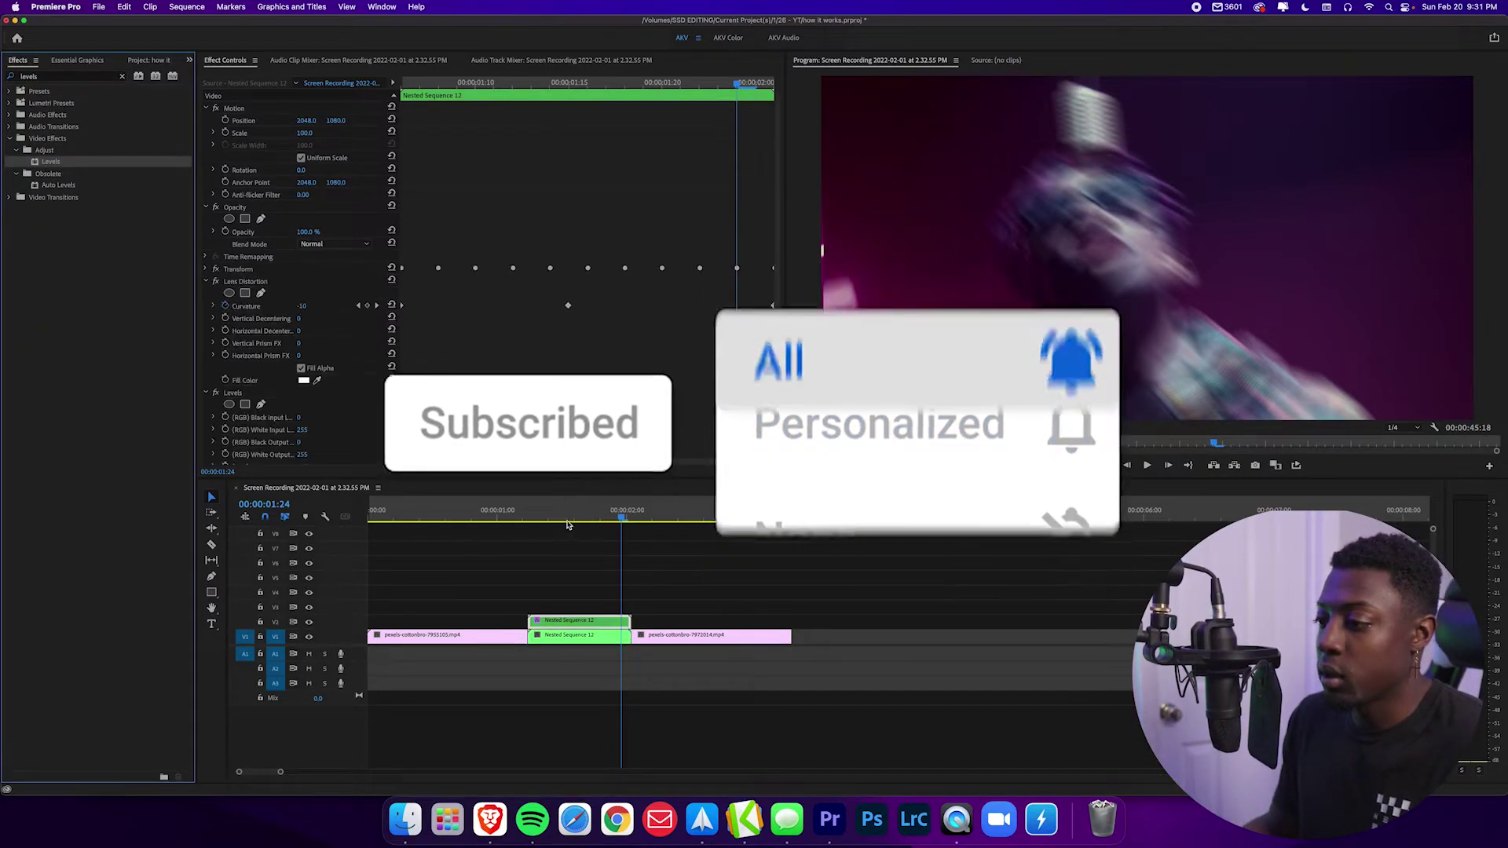
{"action": "left_click", "coordinate": [208, 282]}
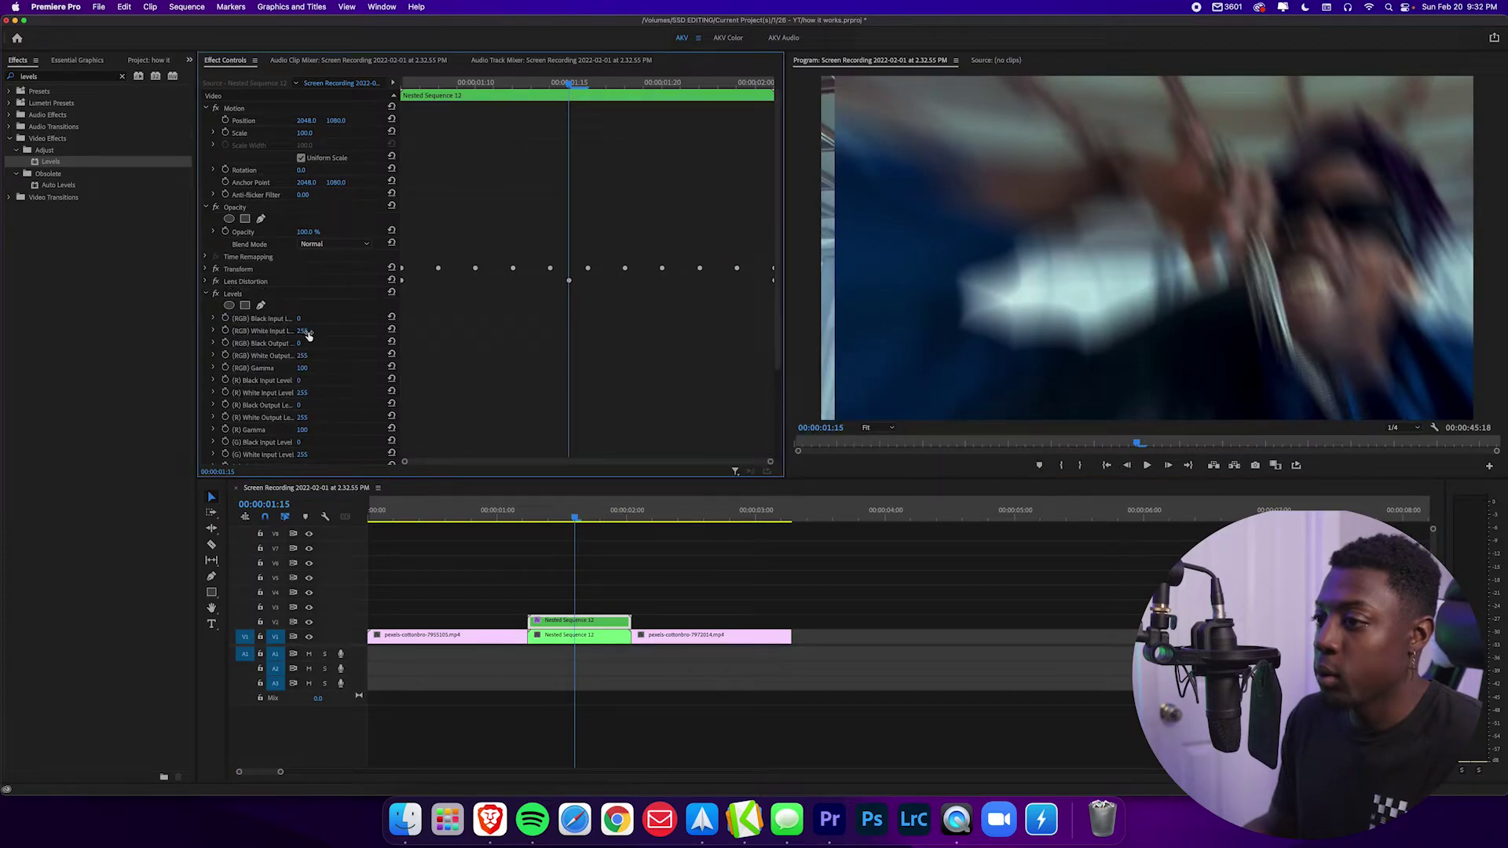
Step: At 00:00:01:15, enable keyframing for the Levels (RGB) White Input Level on the upper nested sequence and set it to 100
{"action": "left_click", "coordinate": [226, 330]}
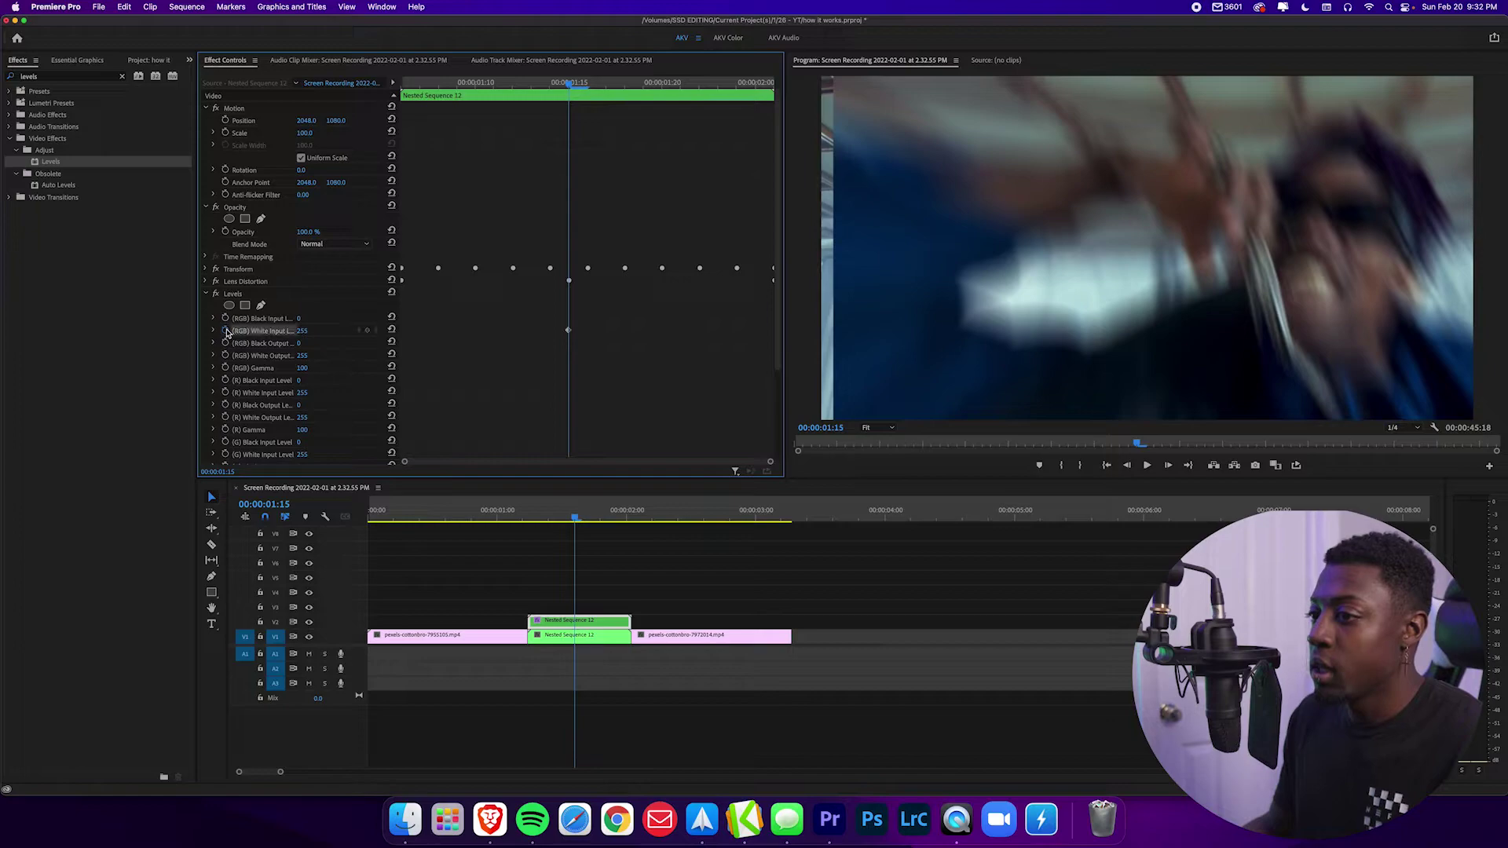
{"action": "left_click", "coordinate": [303, 331]}
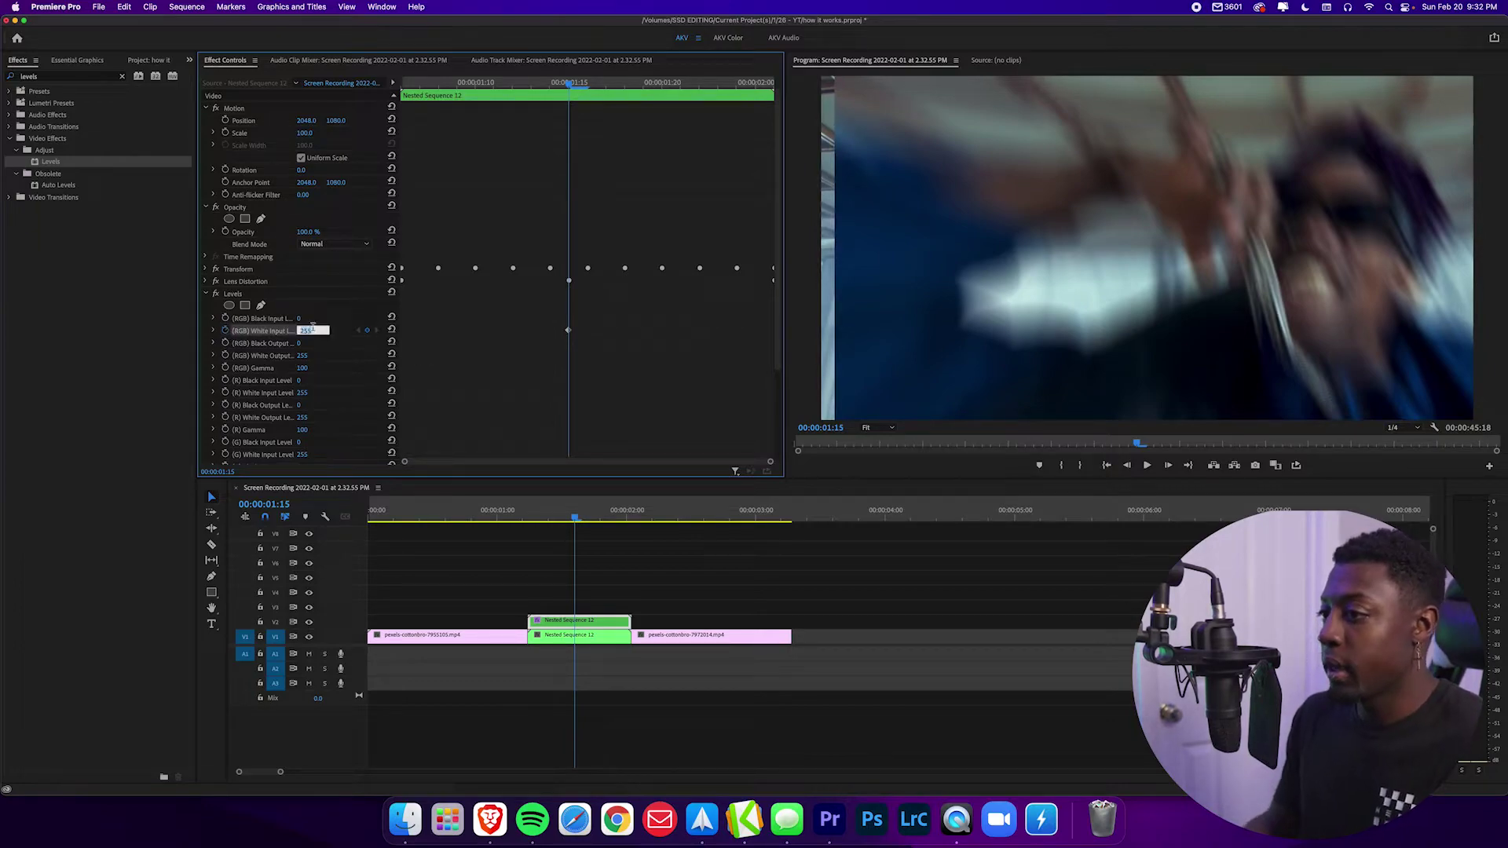
{"action": "type", "text": "100"}
{"action": "key", "text": "Return"}
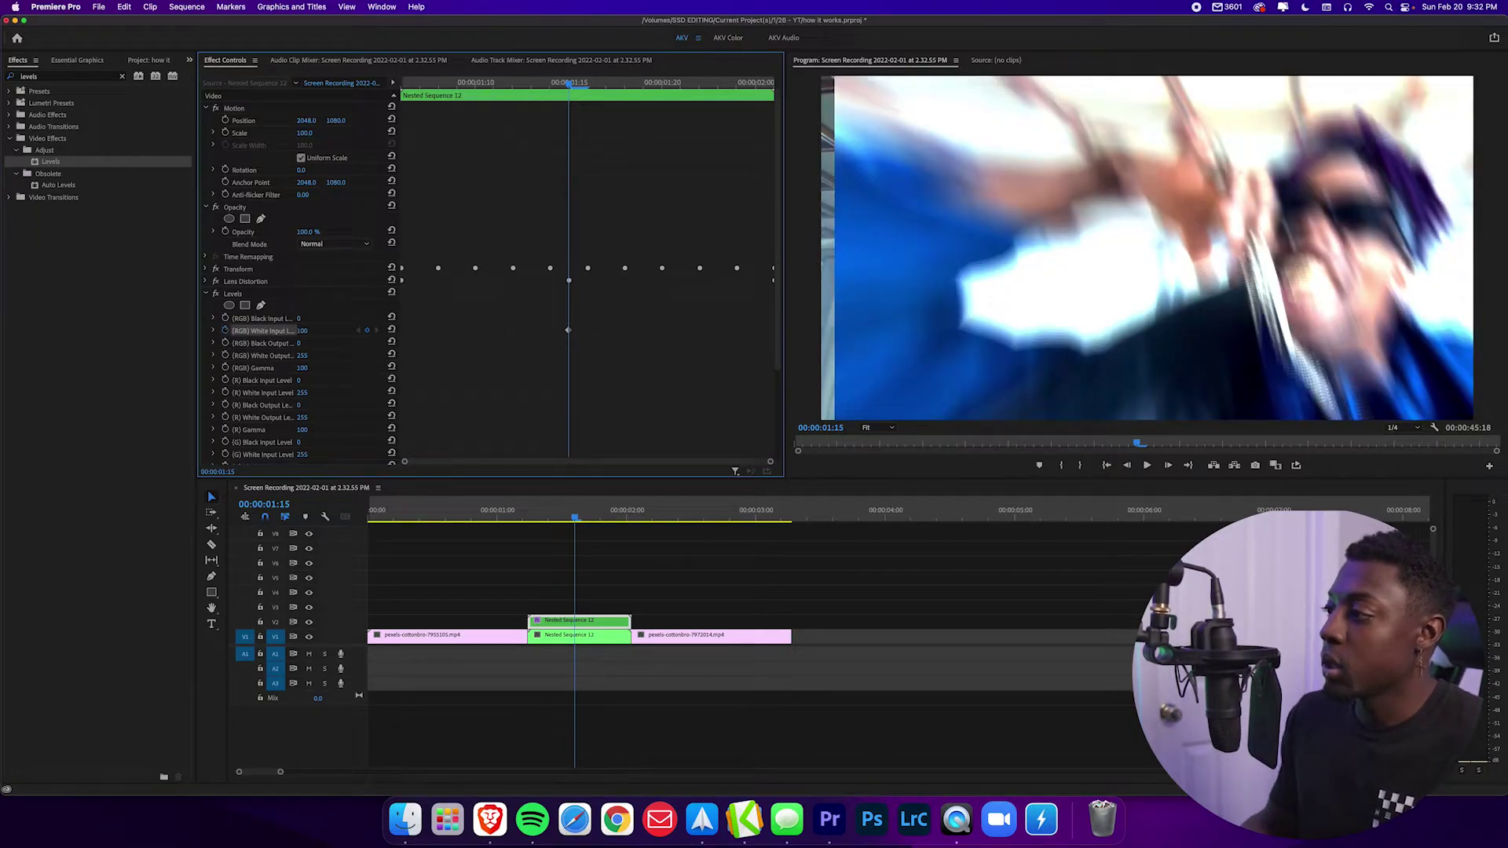
Step: Add an (RGB) White Input Level keyframe at the default 255 at the start of the upper nested sequence
{"action": "left_click_drag", "start_coordinate": [558, 92], "coordinate": [531, 87]}
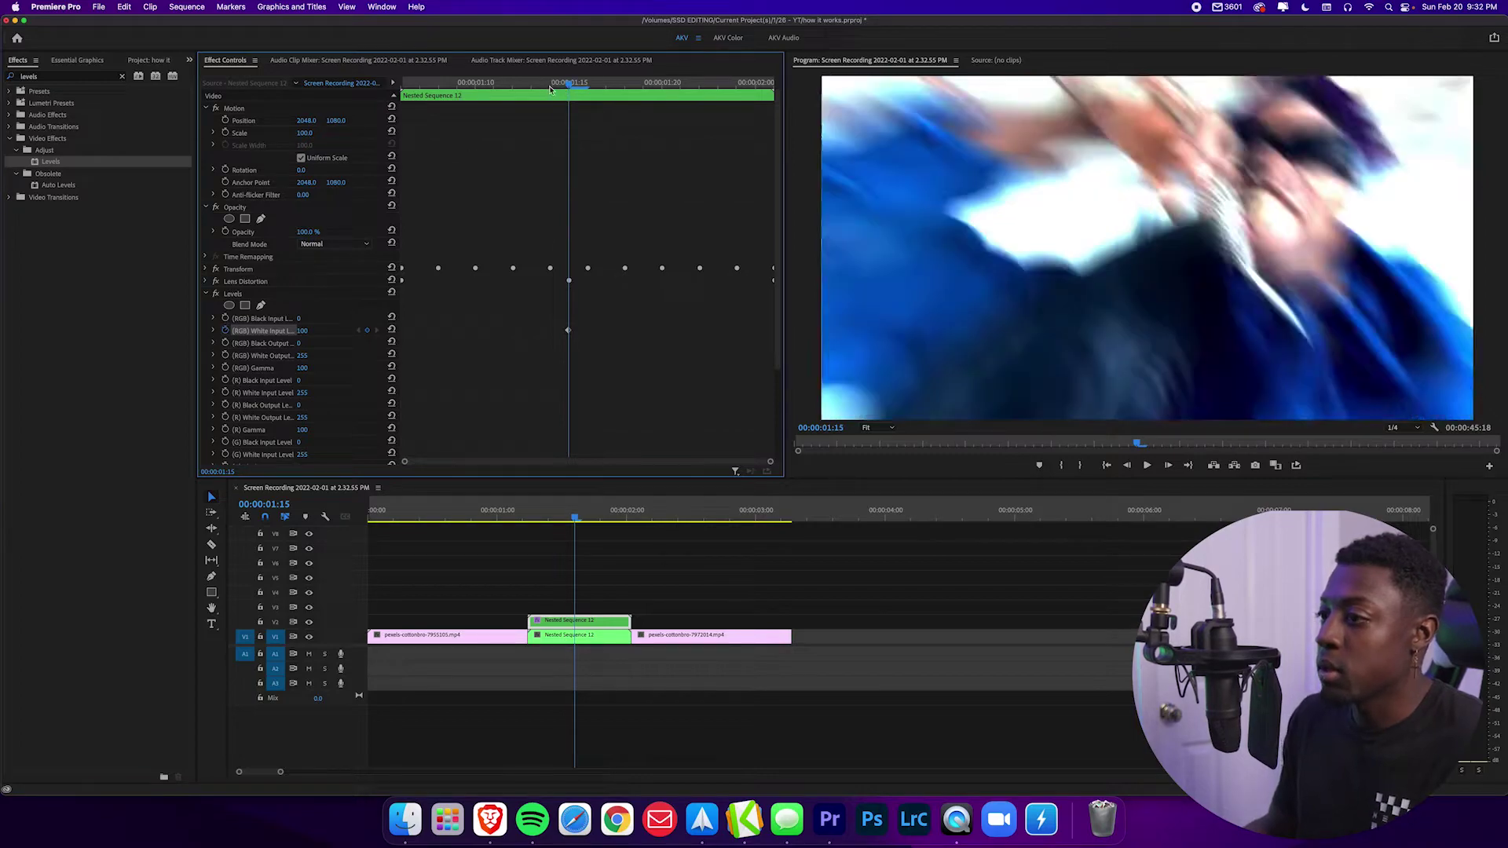
{"action": "left_click", "coordinate": [391, 331]}
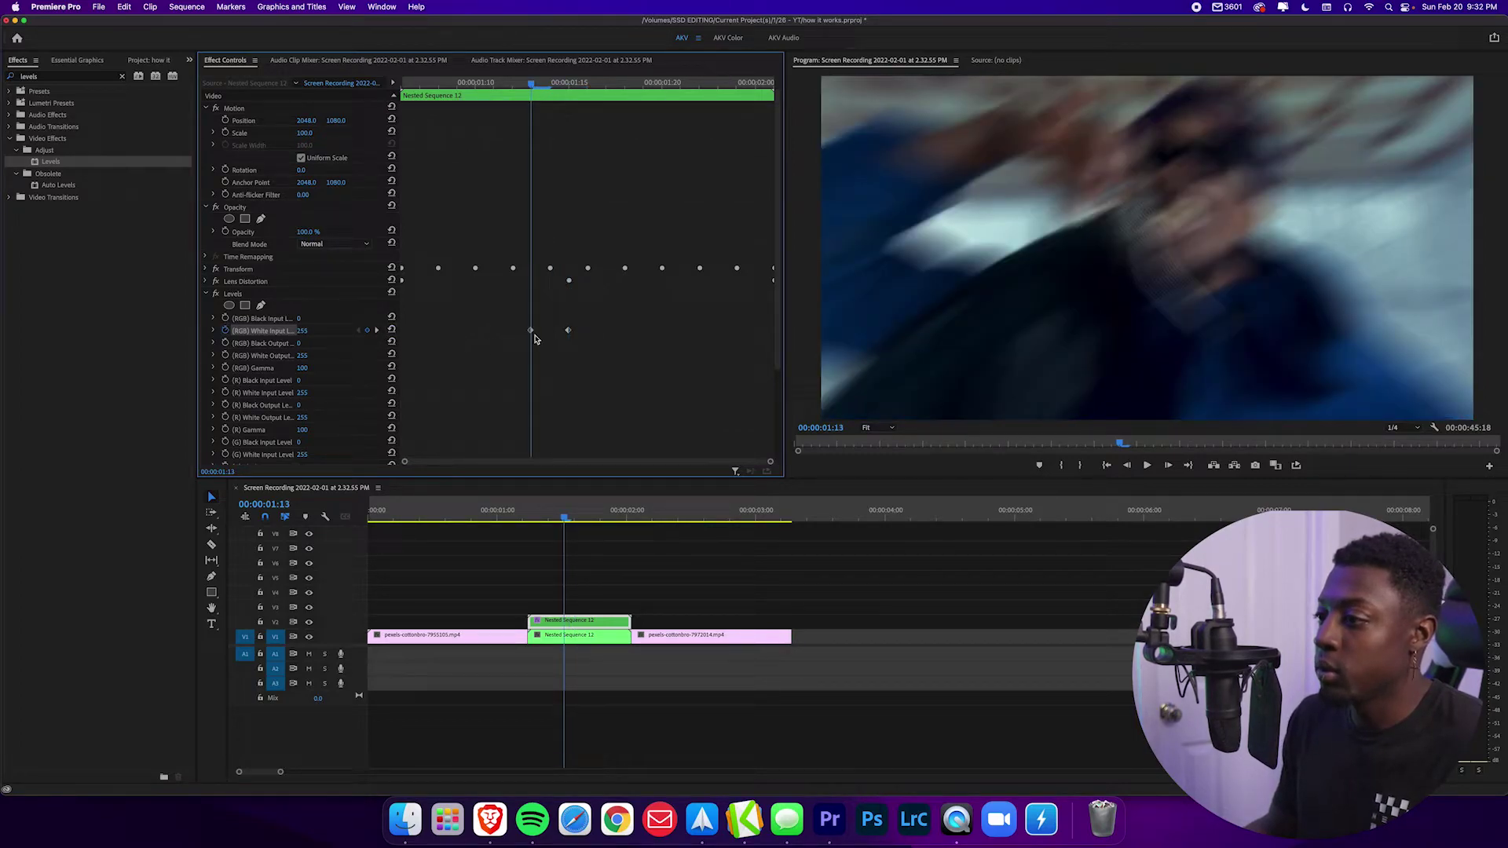
{"action": "key", "text": "cmd+z"}
Step: Add an (RGB) White Input Level keyframe of 255 at the end of the upper nested sequence and play back the transition
{"action": "key", "text": "Right"}
{"action": "key", "text": "Right"}
{"action": "key", "text": "Right"}
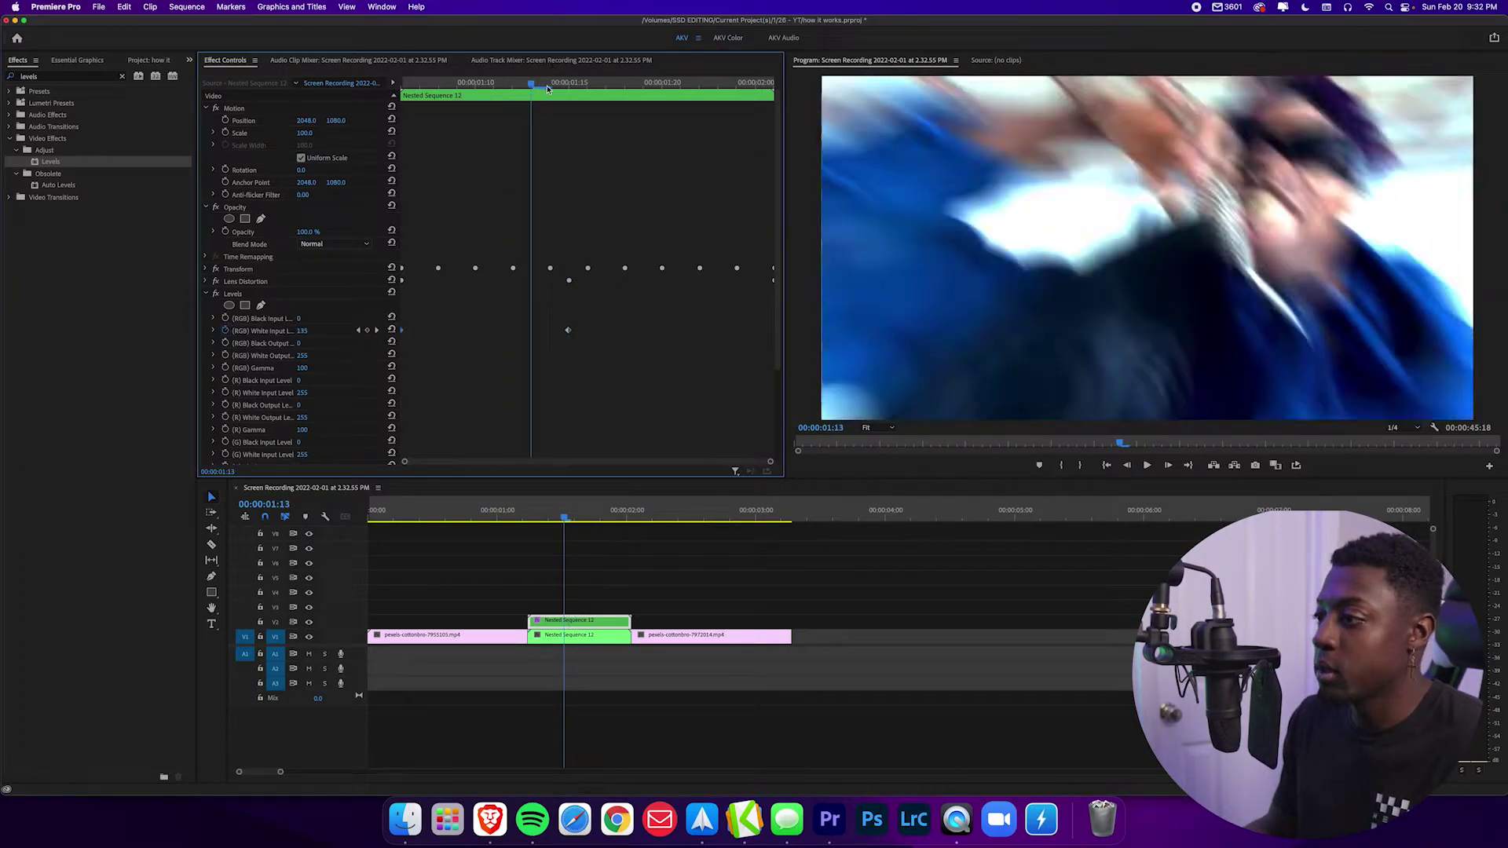
{"action": "left_click", "coordinate": [391, 330]}
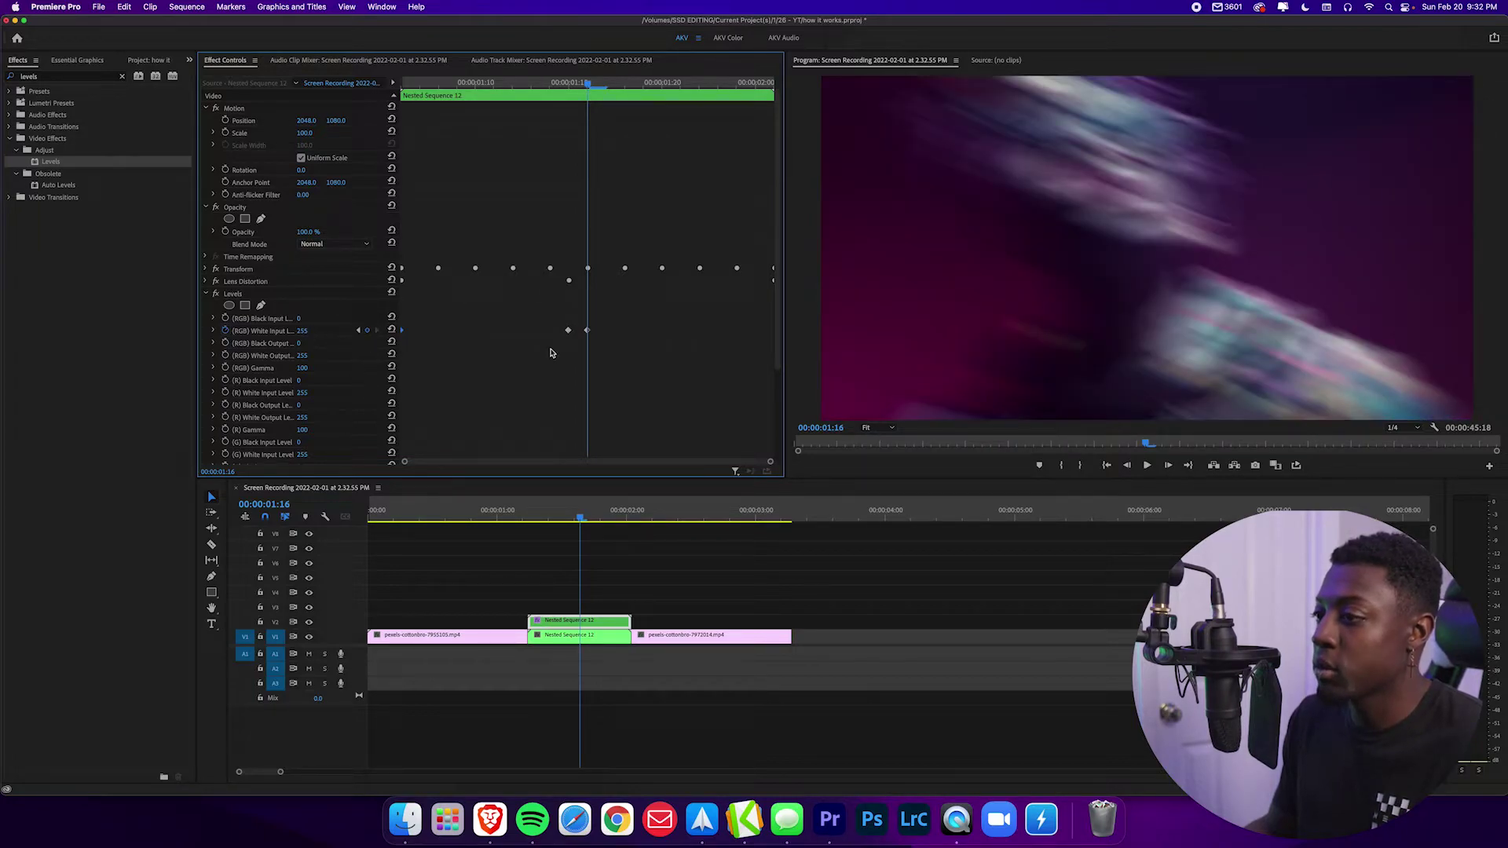
{"action": "left_click_drag", "start_coordinate": [587, 331], "coordinate": [876, 357]}
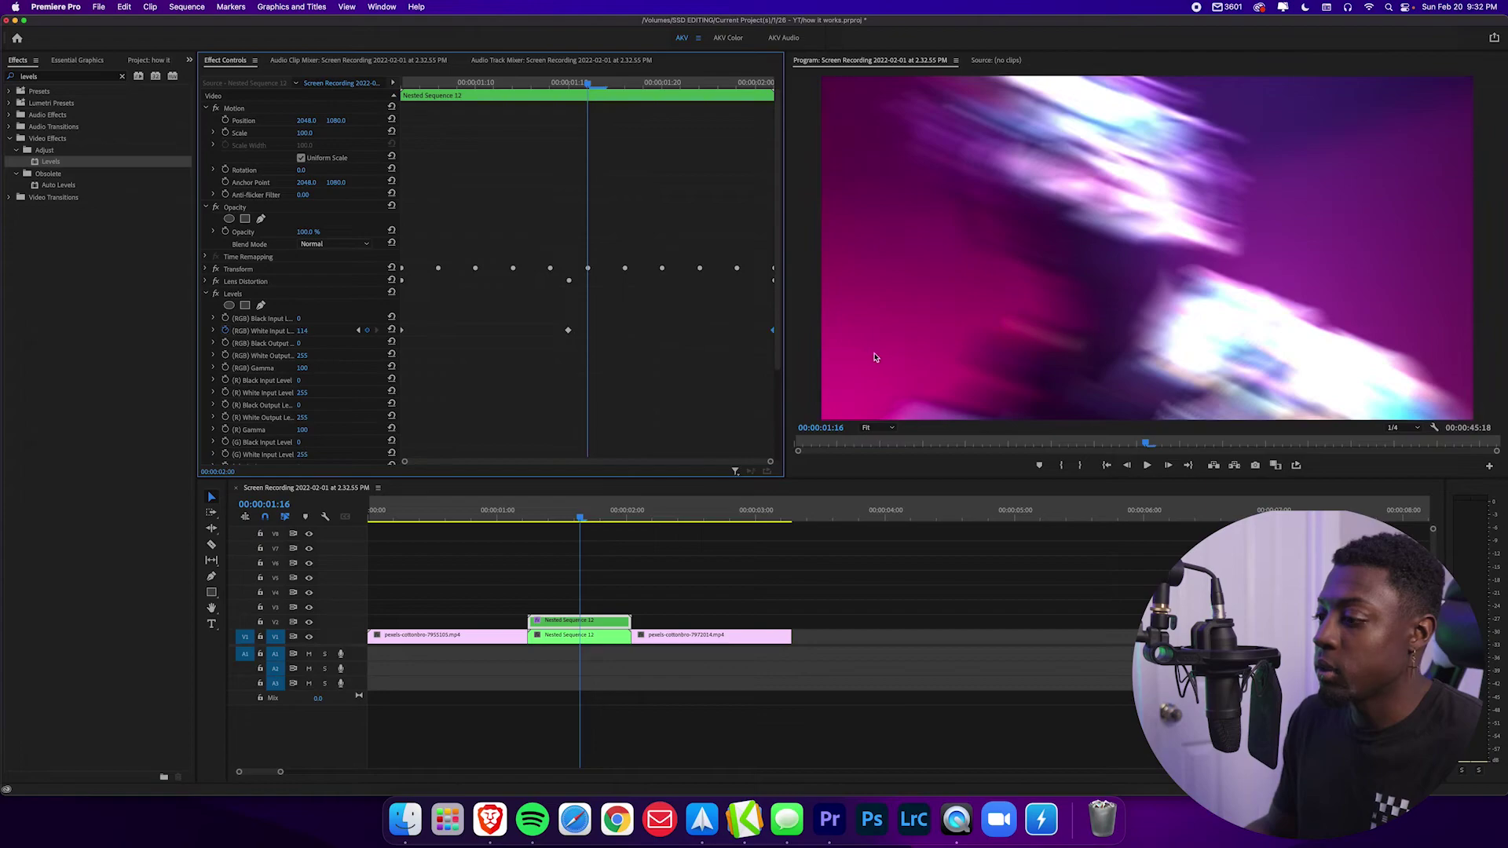
{"action": "left_click", "coordinate": [520, 514]}
{"action": "key", "text": "space"}
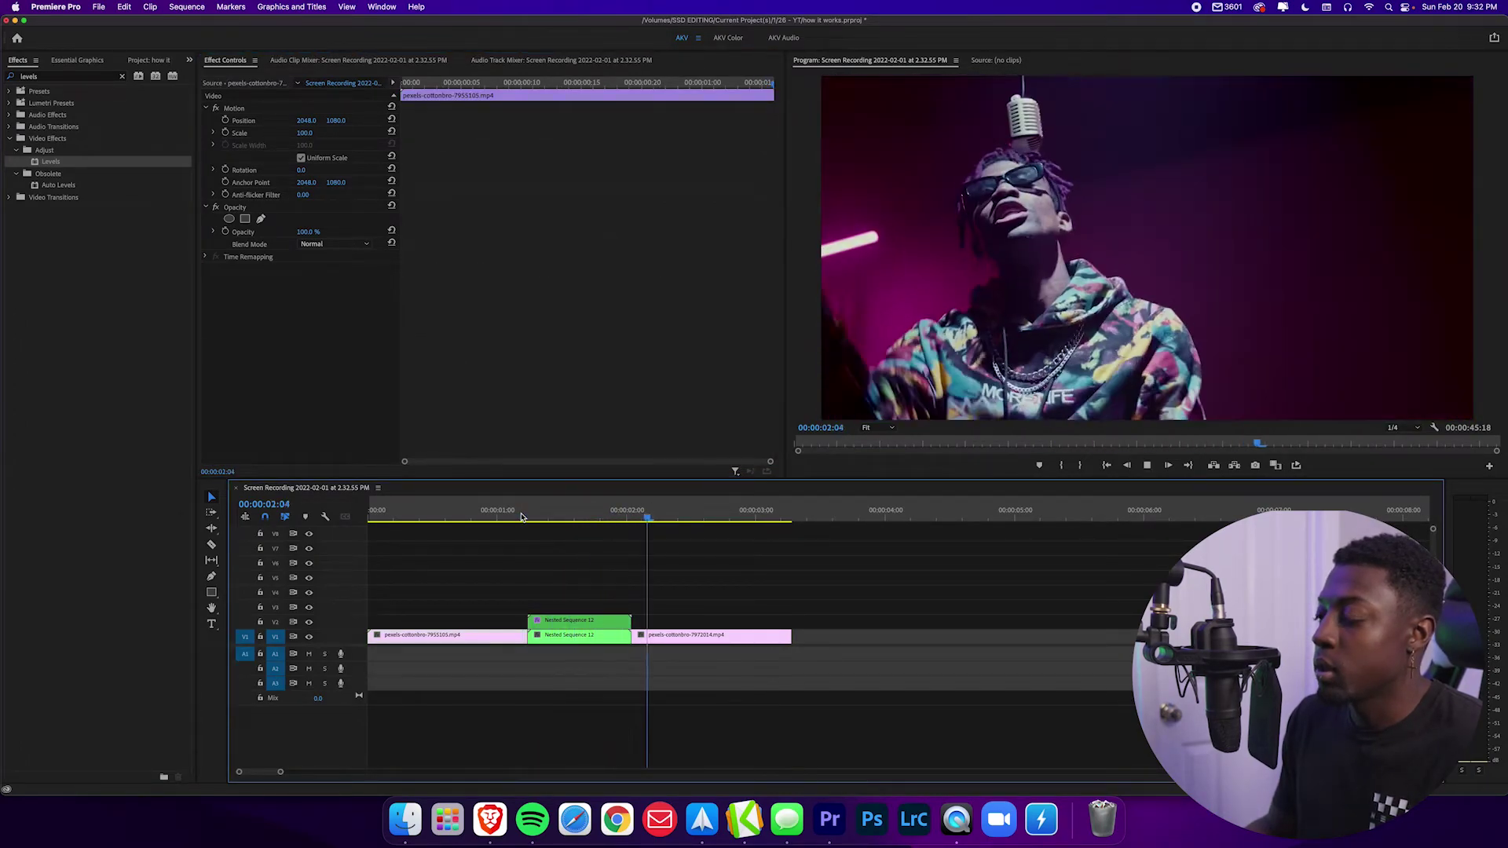
{"action": "left_click", "coordinate": [521, 514]}
{"action": "key", "text": "space"}
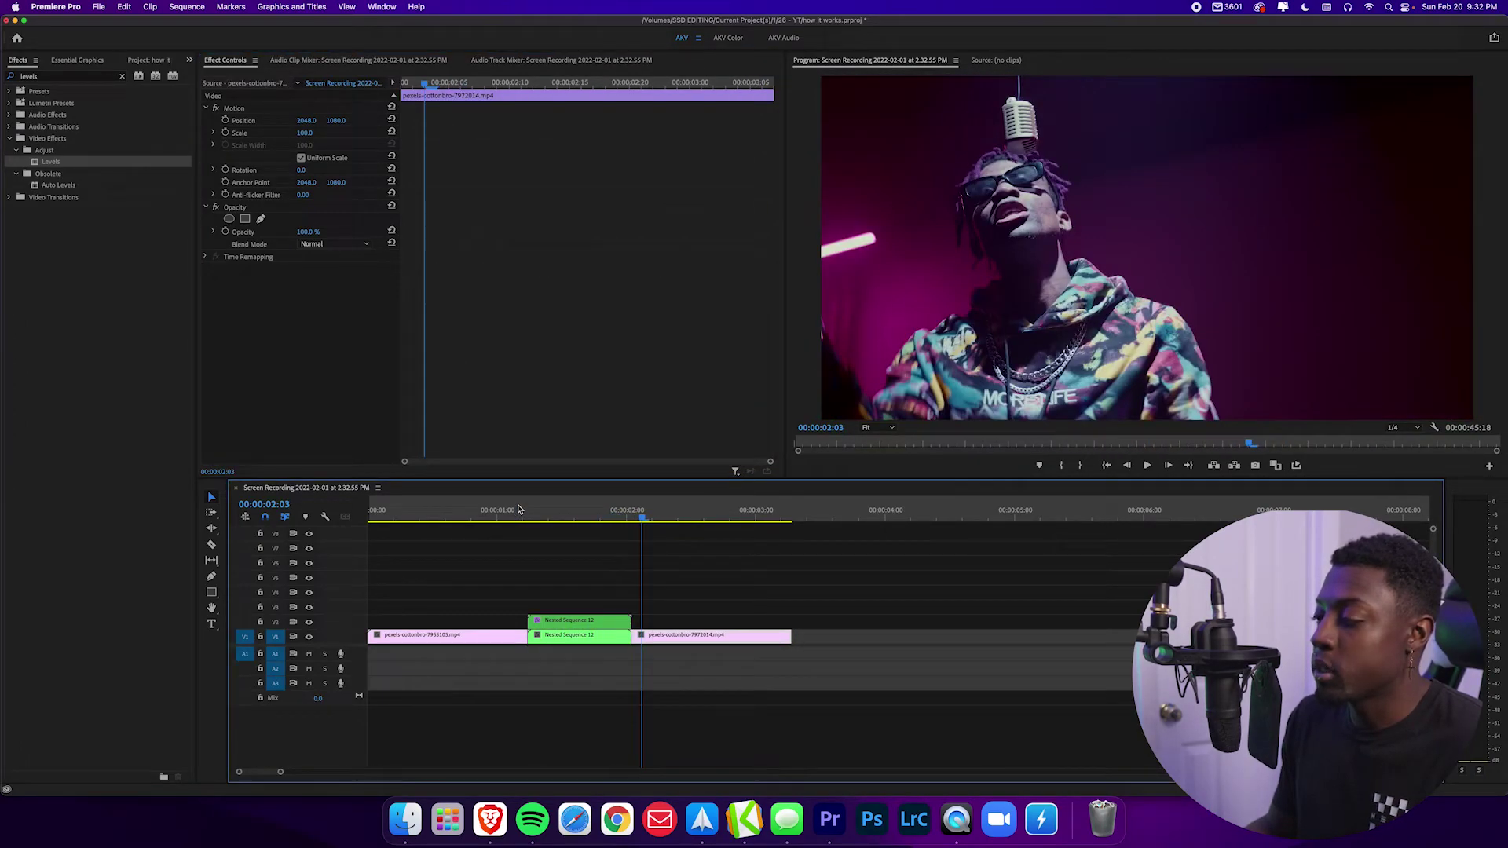
{"action": "left_click", "coordinate": [519, 510]}
{"action": "key", "text": "space"}
Step: Find the Invert video effect under Channel and apply it to the upper nested sequence
{"action": "left_click", "coordinate": [122, 76]}
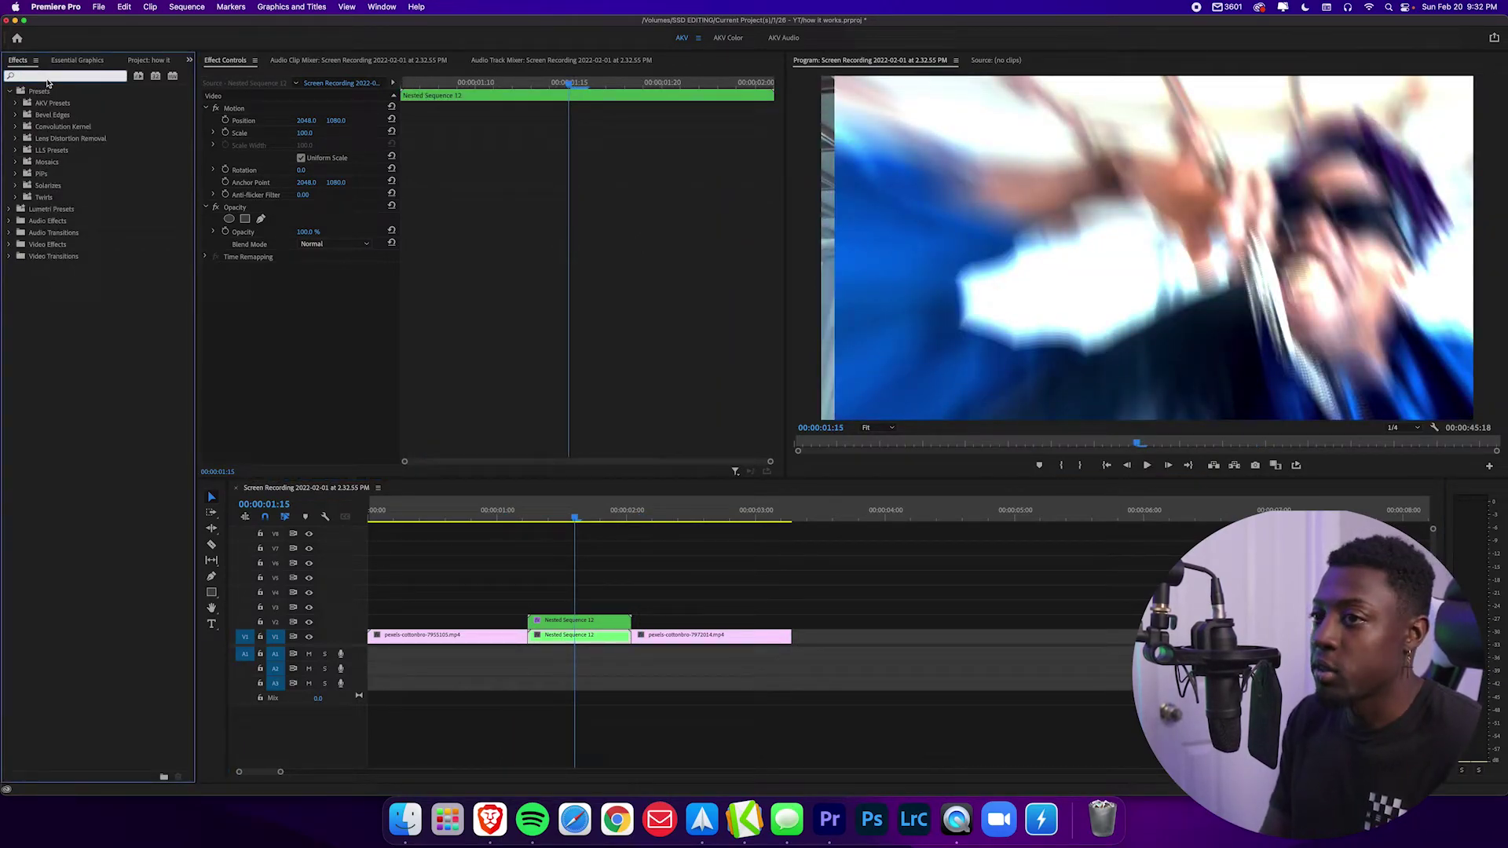
{"action": "type", "text": "invert"}
{"action": "scroll", "coordinate": [100, 677], "scroll_direction": "down", "scroll_amount": 10}
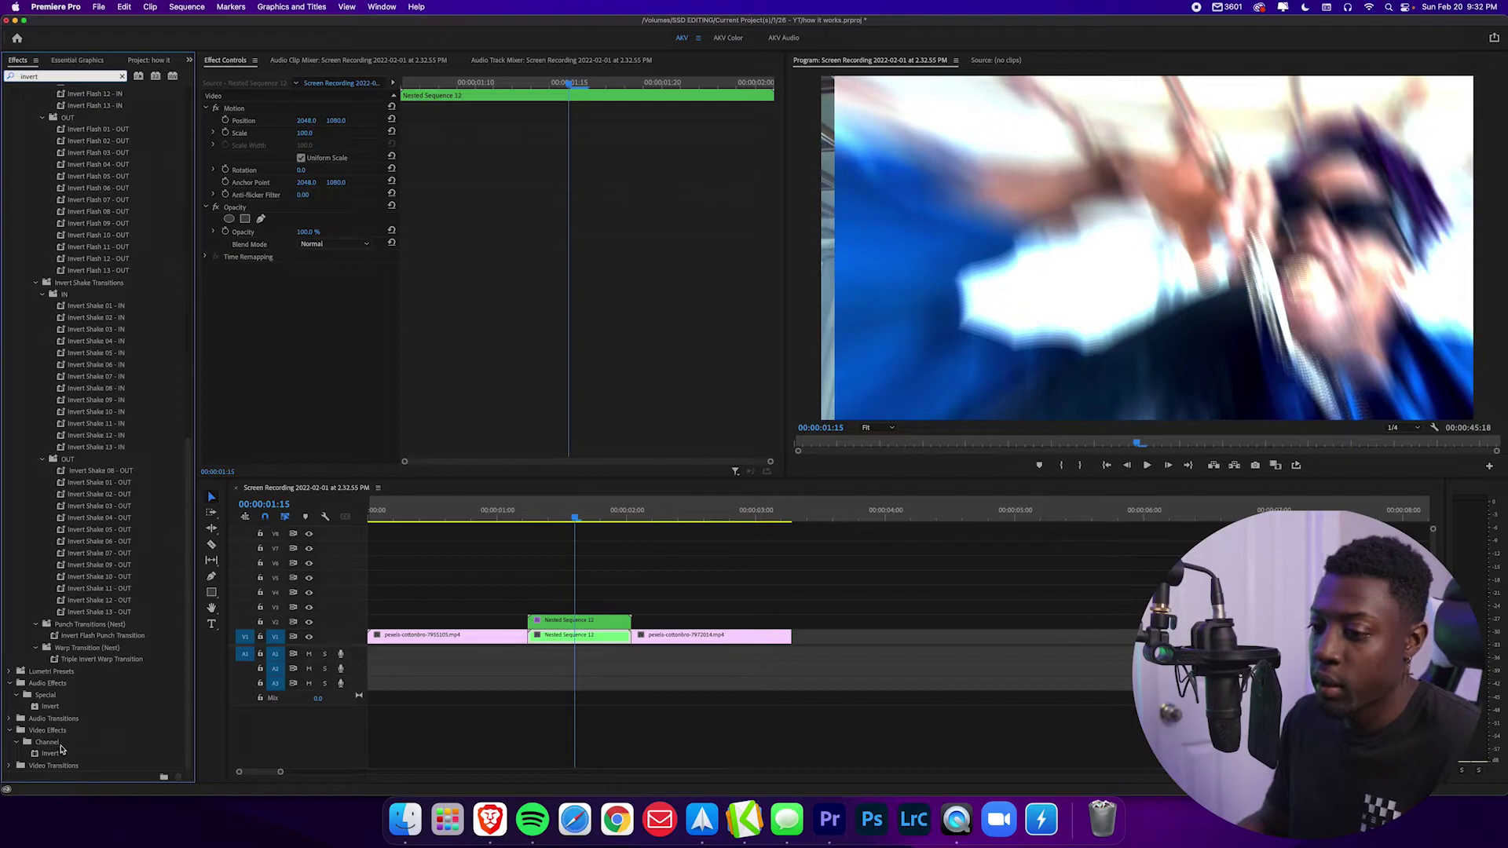
{"action": "left_click_drag", "start_coordinate": [61, 749], "coordinate": [579, 624]}
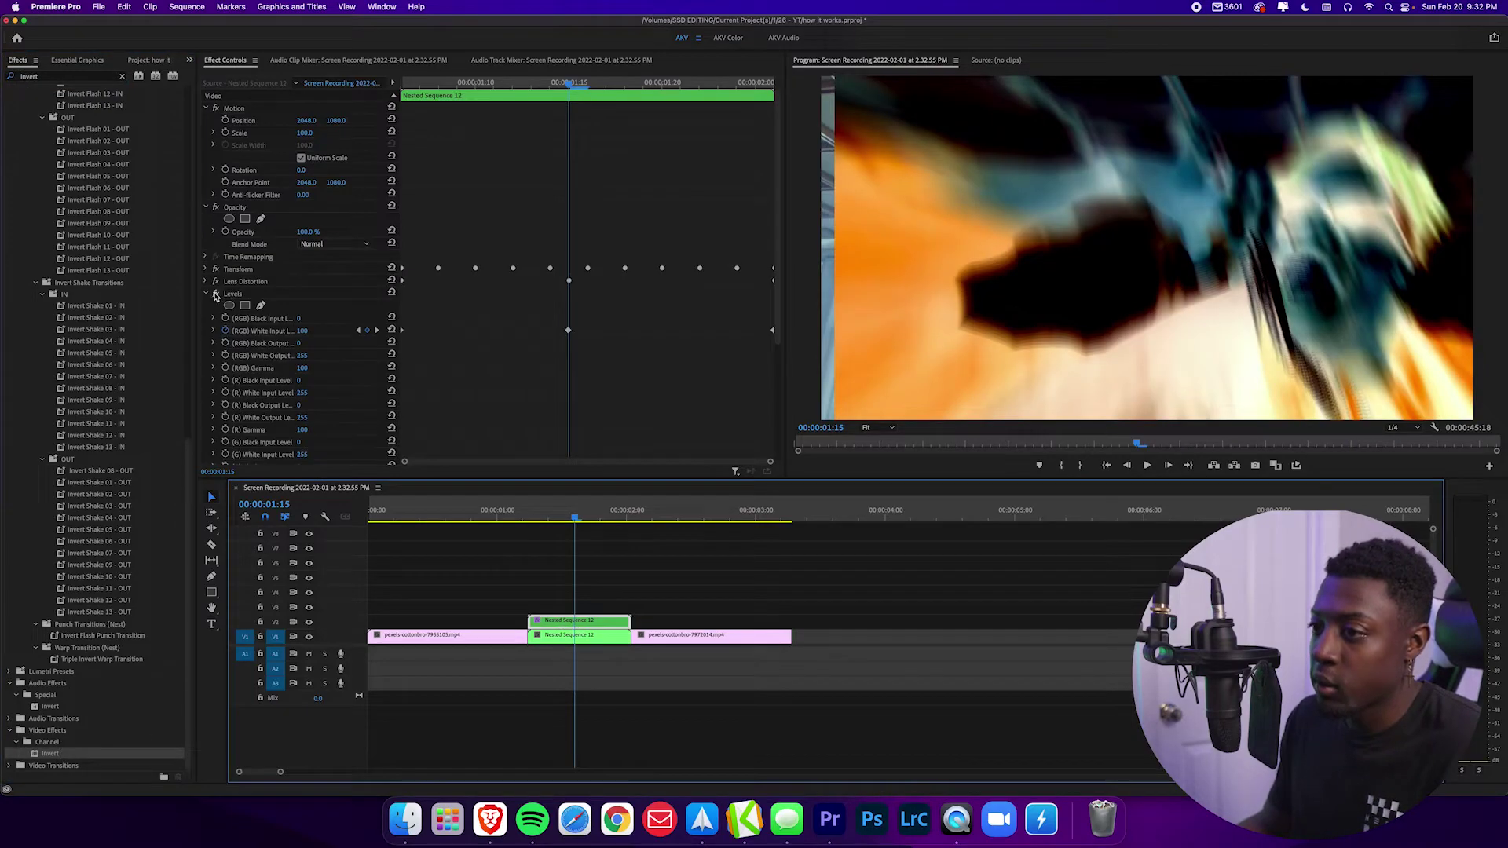
Step: Try the Red and HLS channels for the Invert effect and set its Channel to Luminance
{"action": "left_click", "coordinate": [205, 295]}
{"action": "left_click", "coordinate": [322, 330]}
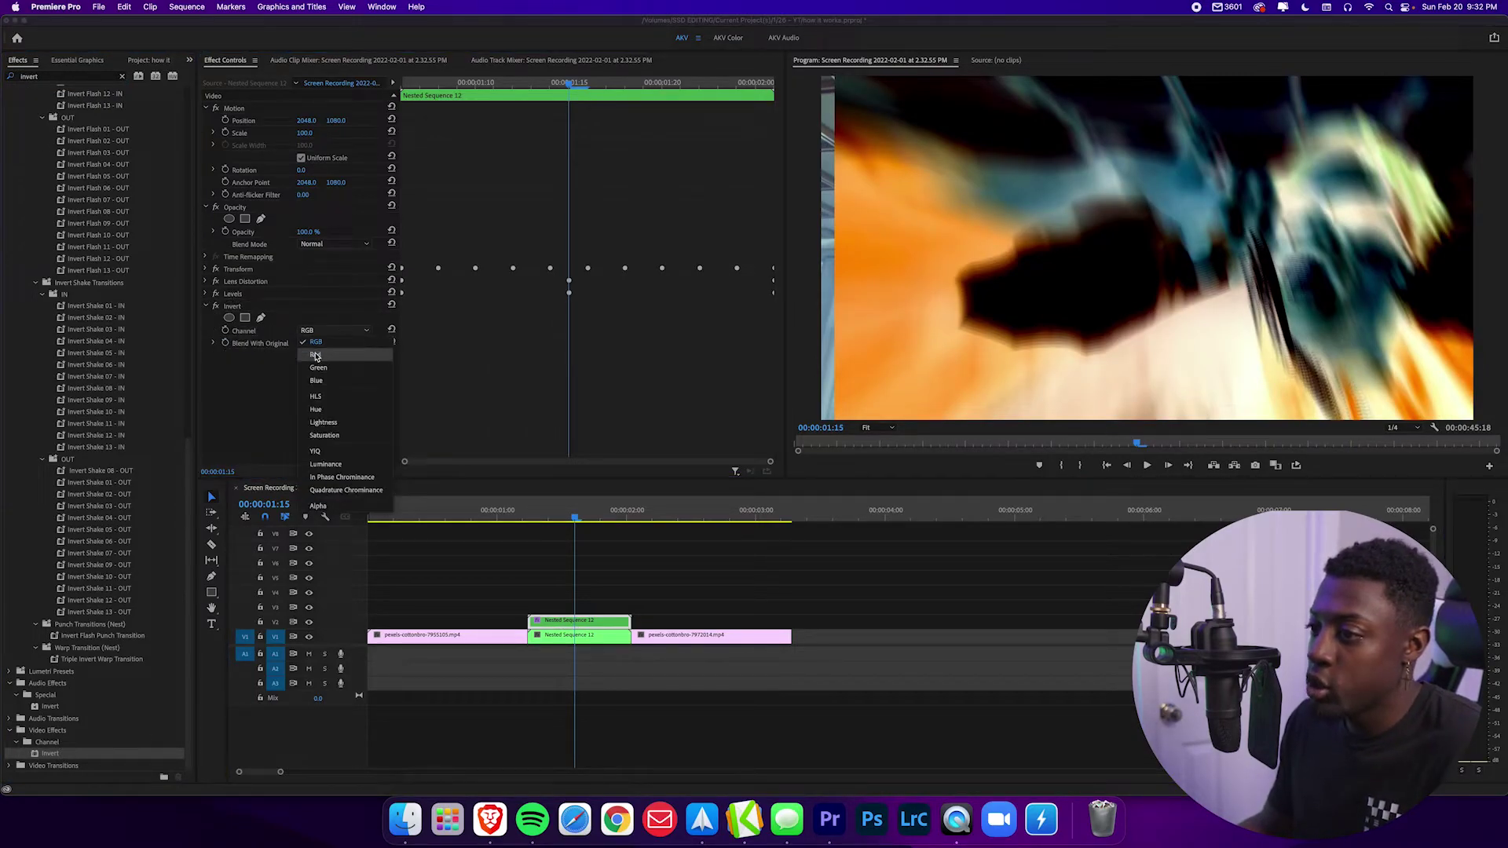
{"action": "left_click", "coordinate": [318, 355]}
{"action": "left_click", "coordinate": [343, 329]}
{"action": "left_click", "coordinate": [316, 396]}
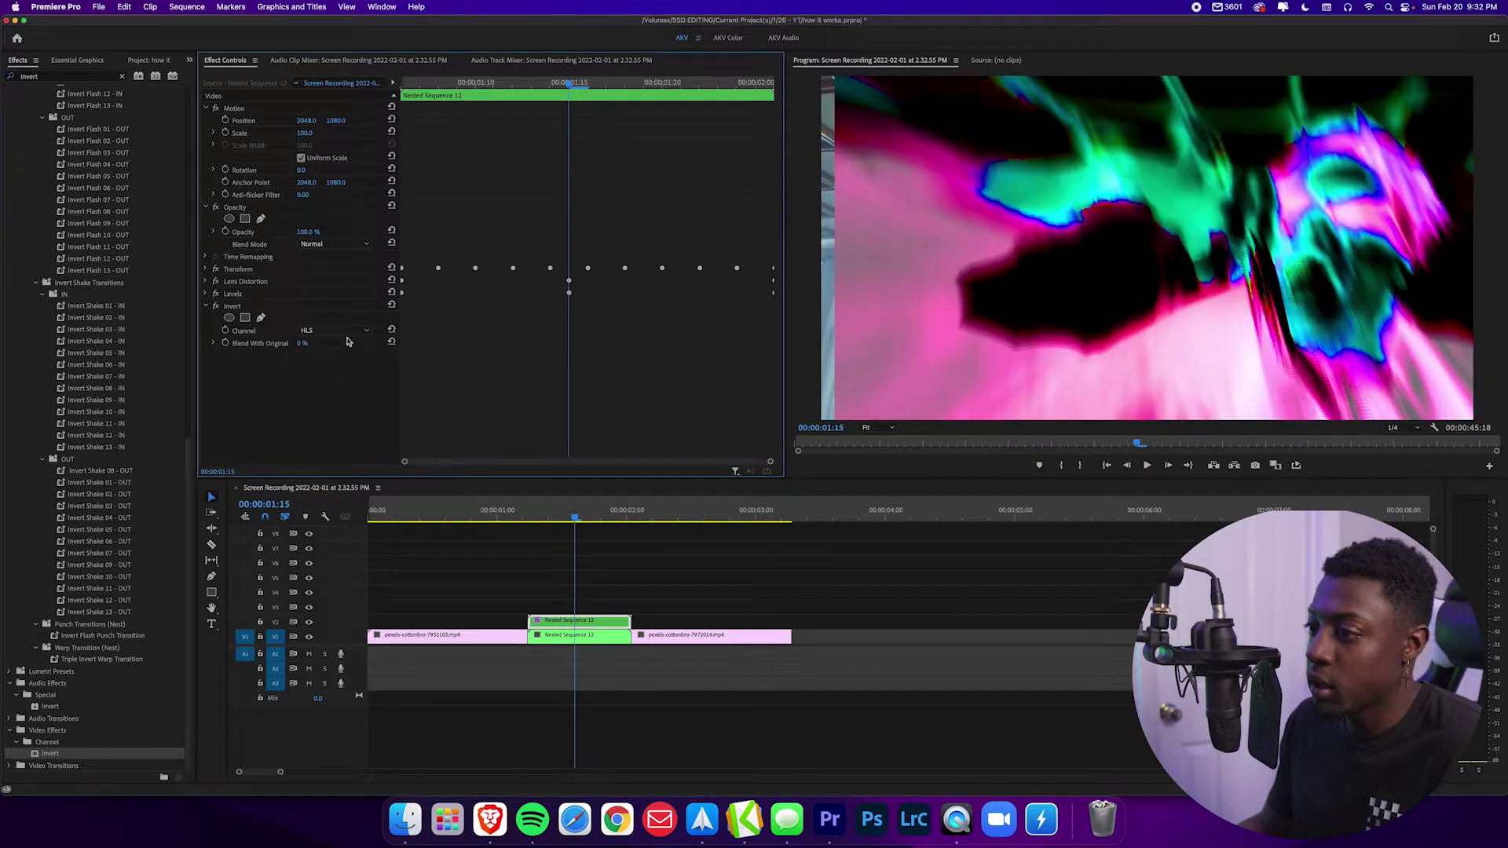
{"action": "left_click", "coordinate": [333, 331]}
{"action": "left_click", "coordinate": [326, 465]}
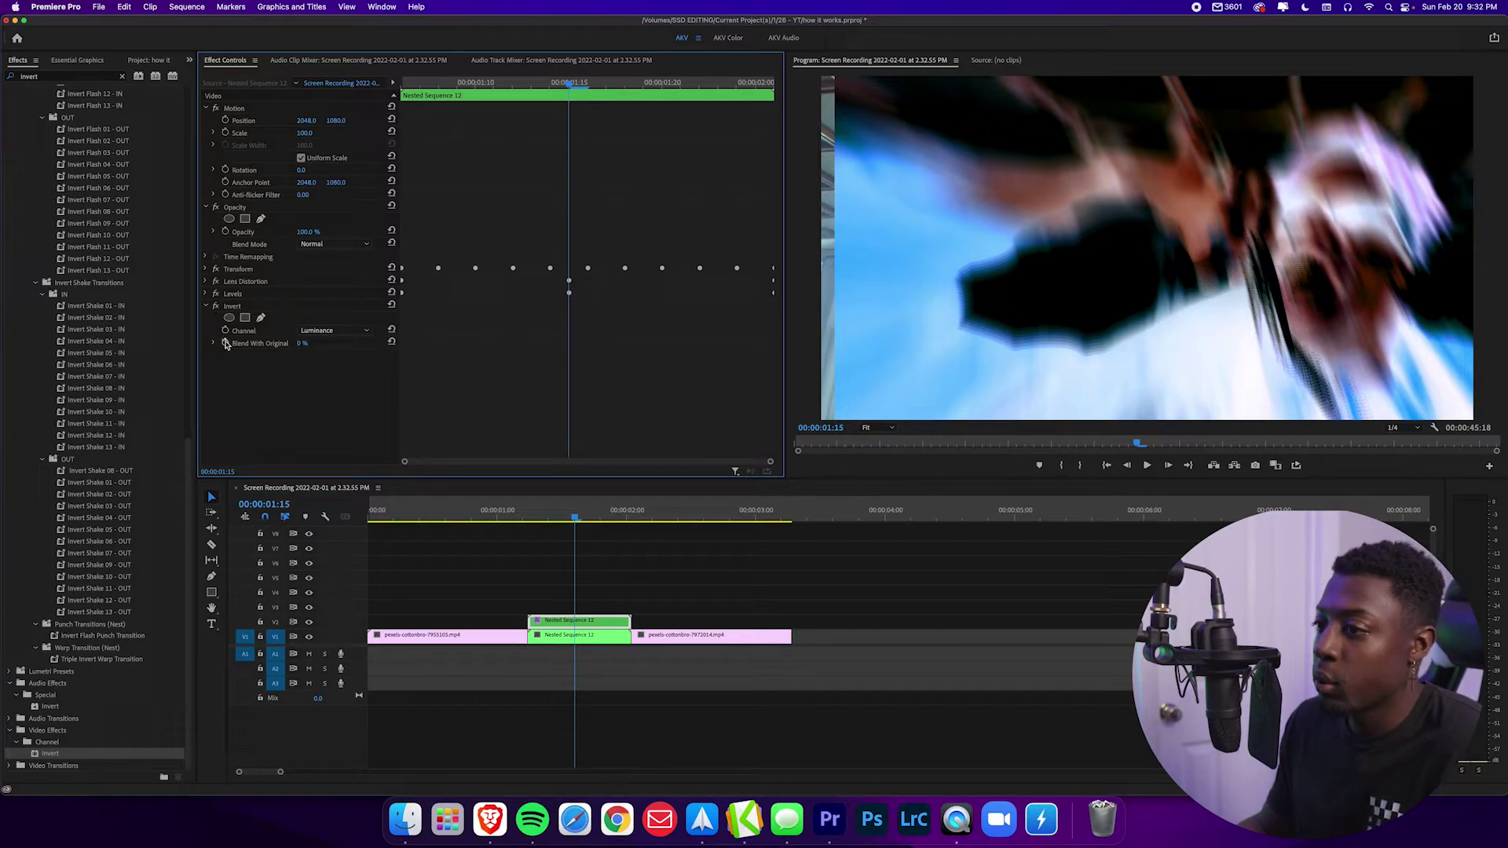
Step: Keyframe Invert's Blend With Original at 0% at 00:00:01:15 and at 100% at the start and end of the upper nested sequence
{"action": "left_click", "coordinate": [226, 345]}
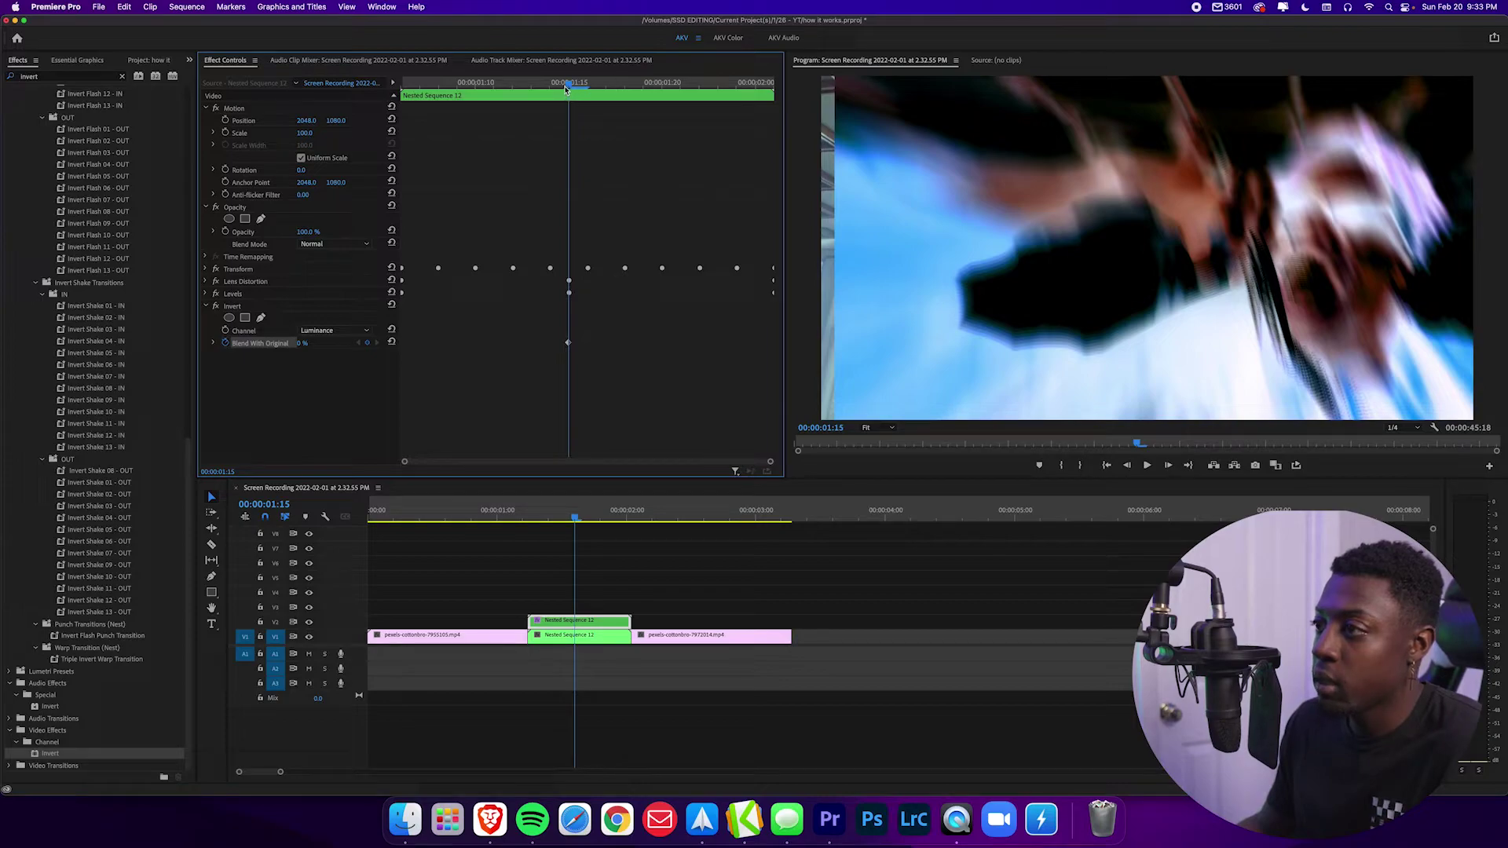
{"action": "left_click", "coordinate": [561, 91]}
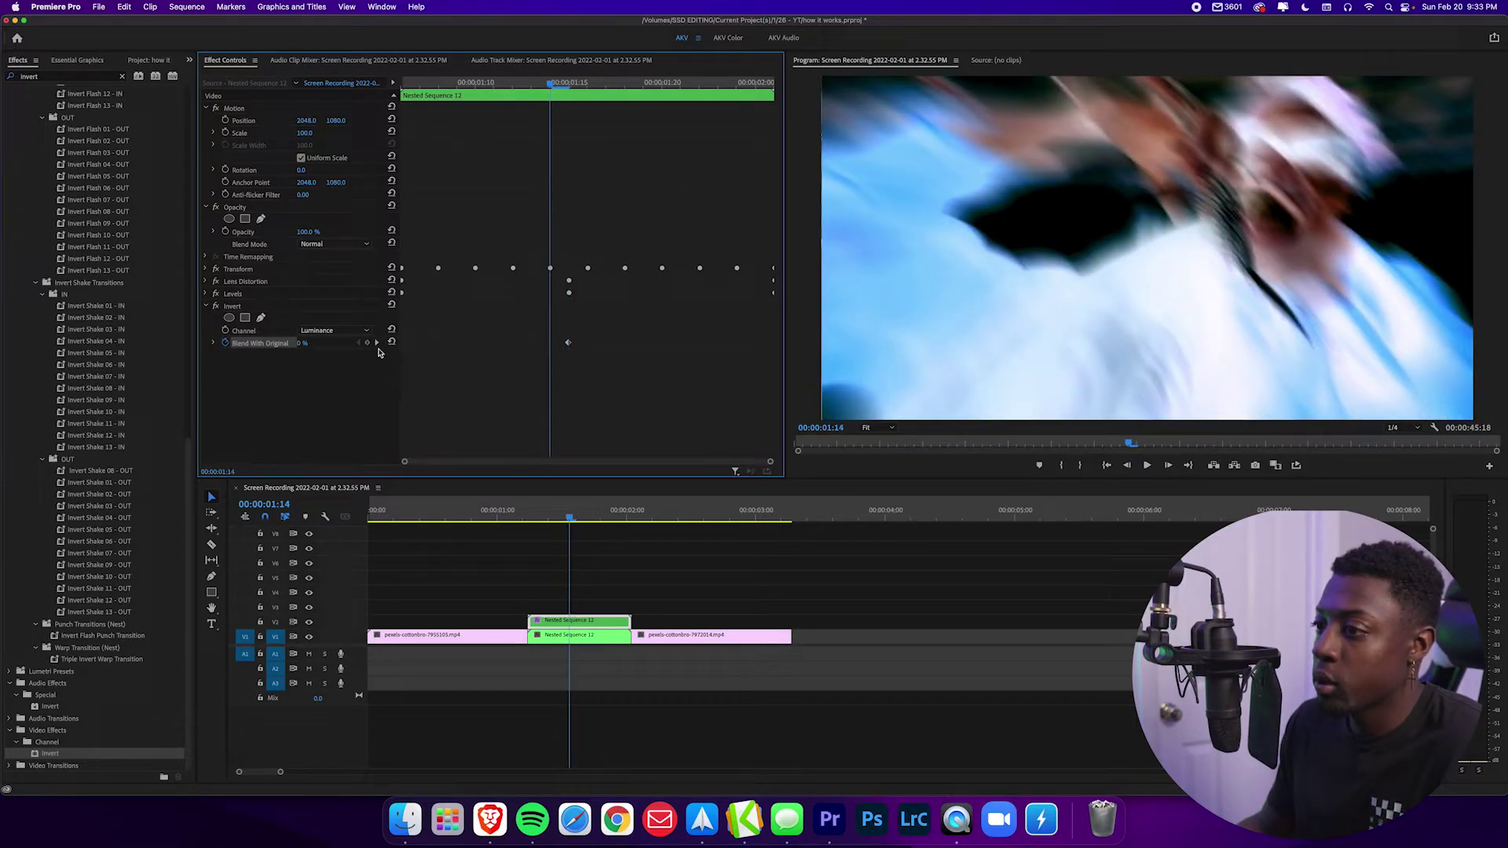
{"action": "left_click_drag", "start_coordinate": [302, 343], "coordinate": [345, 343]}
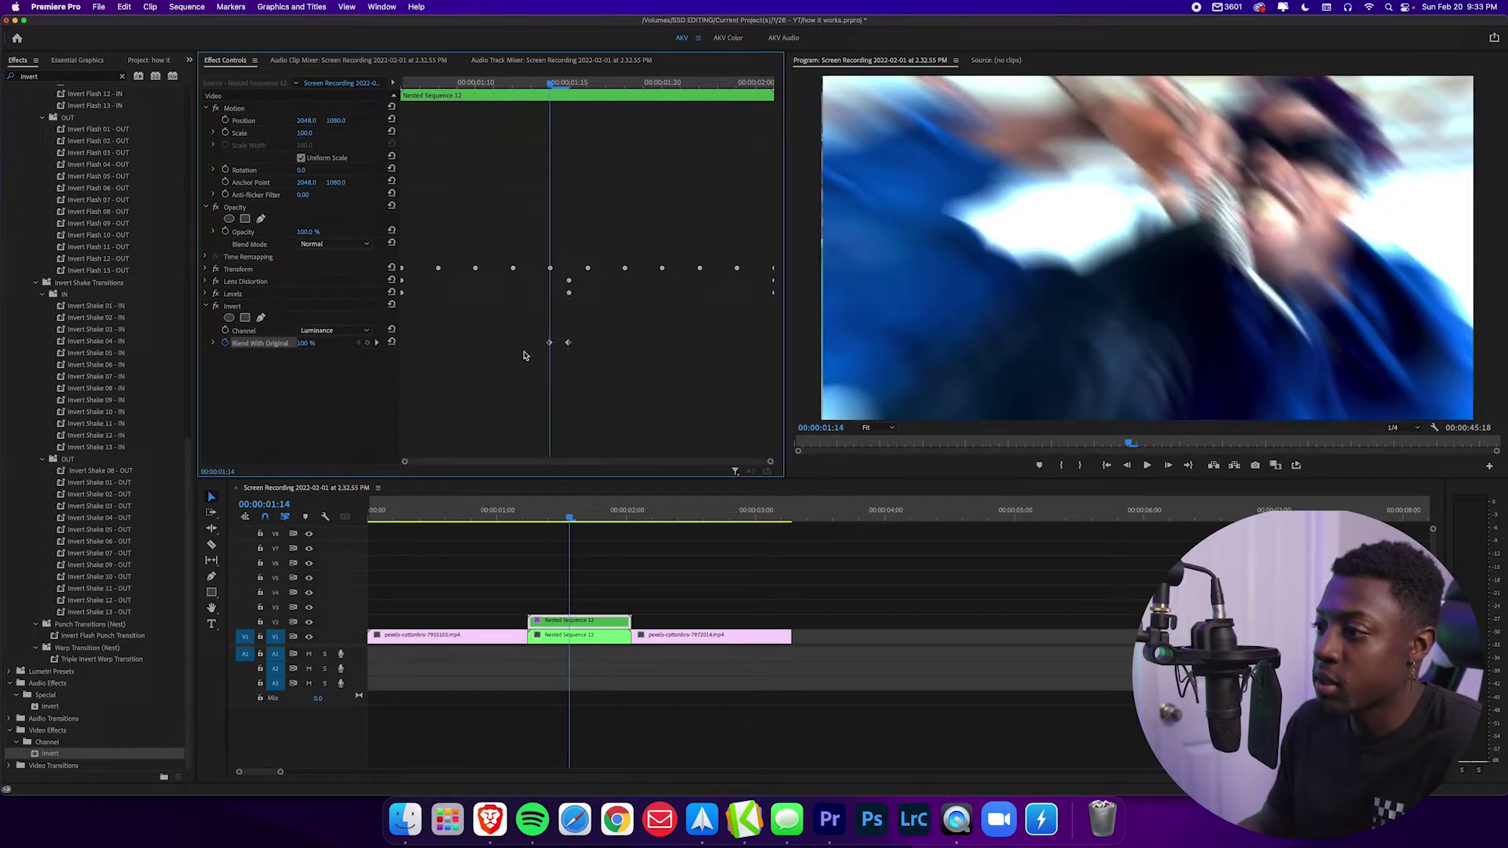
{"action": "left_click_drag", "start_coordinate": [549, 346], "coordinate": [296, 343]}
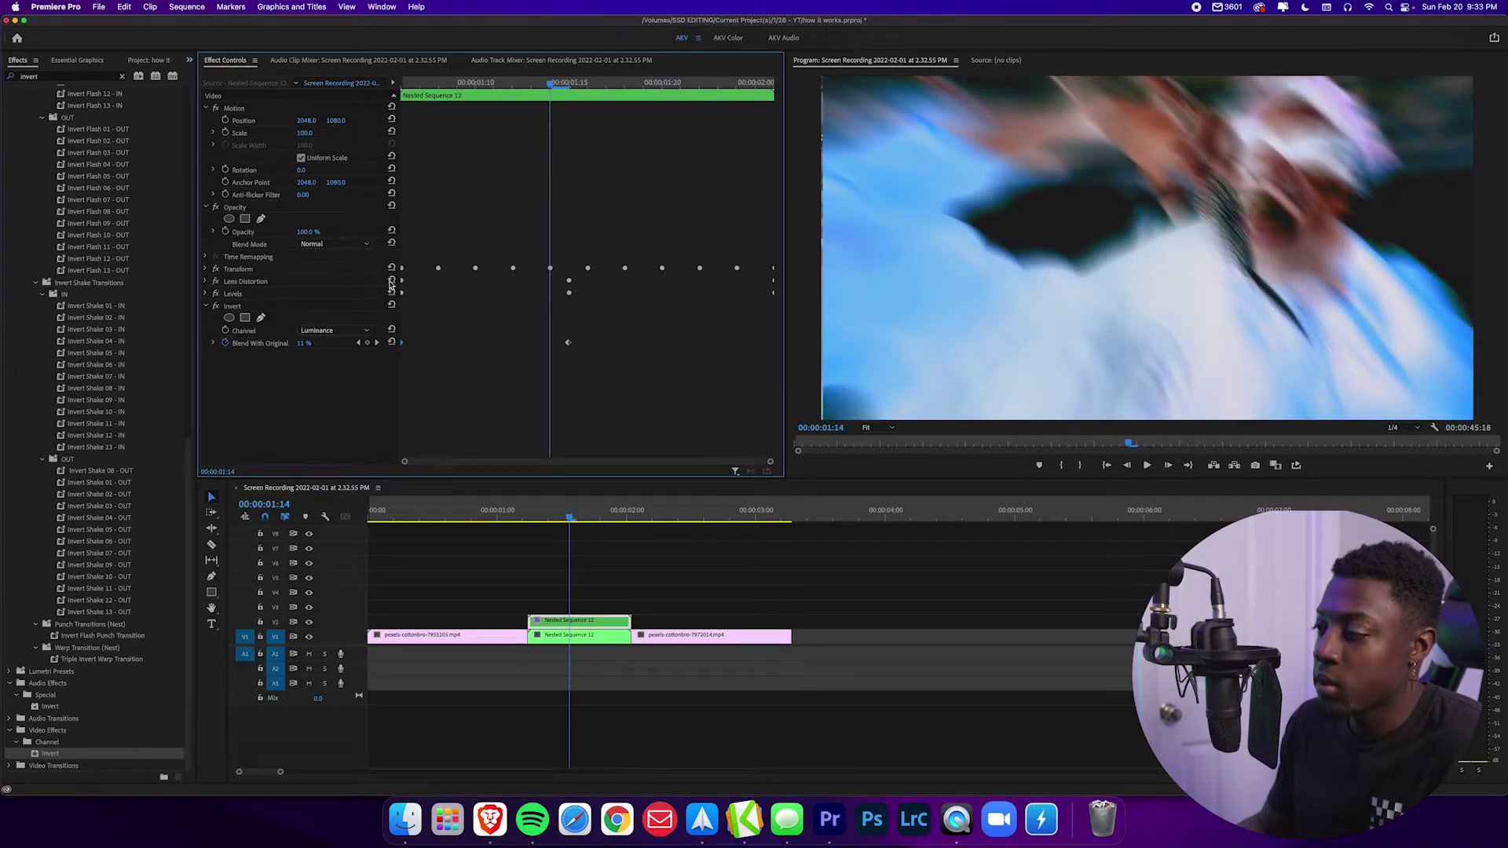
{"action": "left_click_drag", "start_coordinate": [548, 85], "coordinate": [606, 85]}
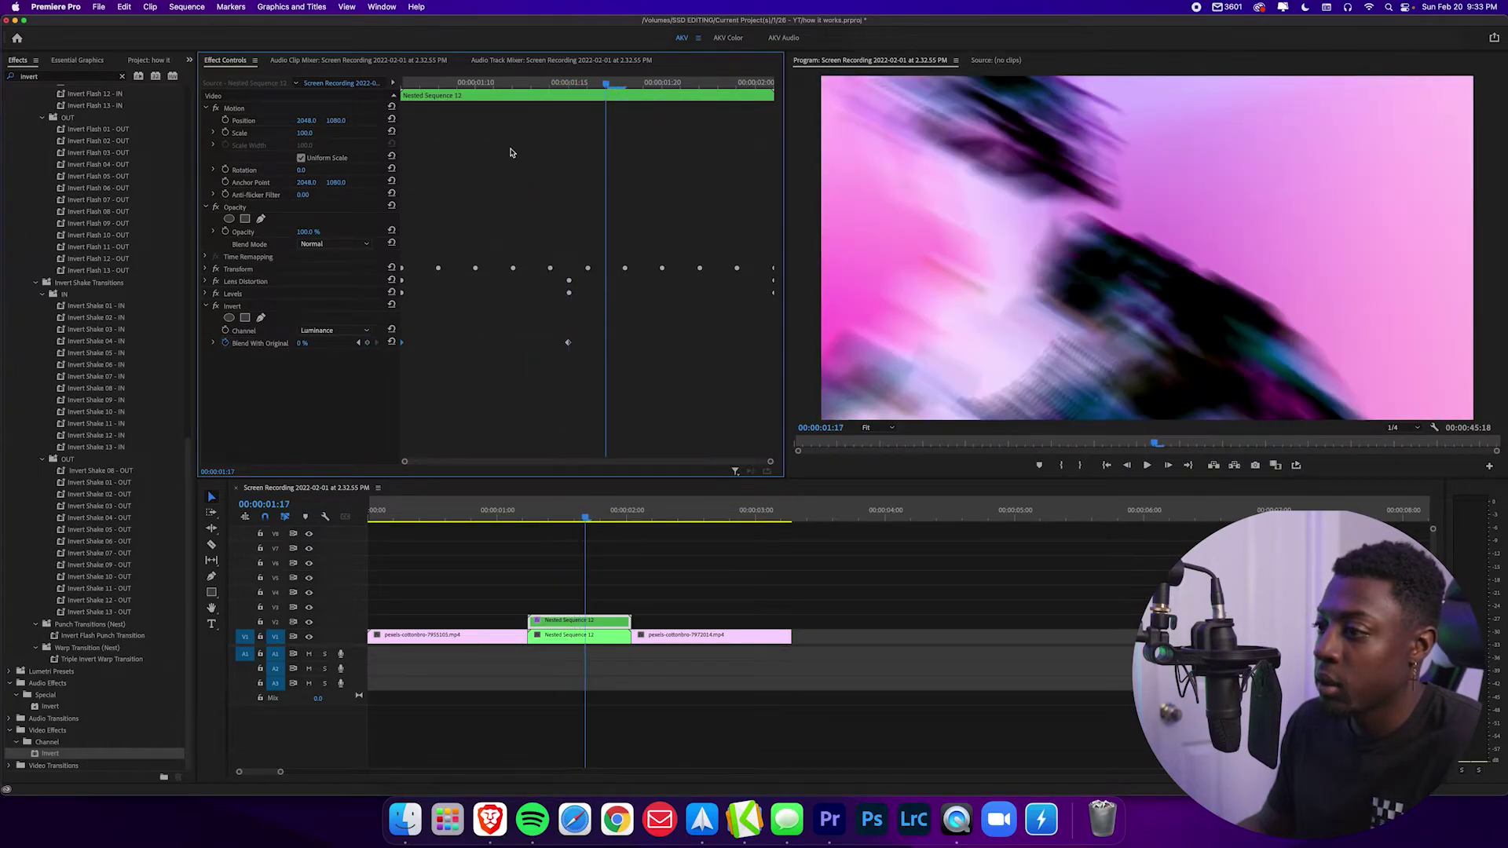
{"action": "left_click_drag", "start_coordinate": [306, 343], "coordinate": [314, 344]}
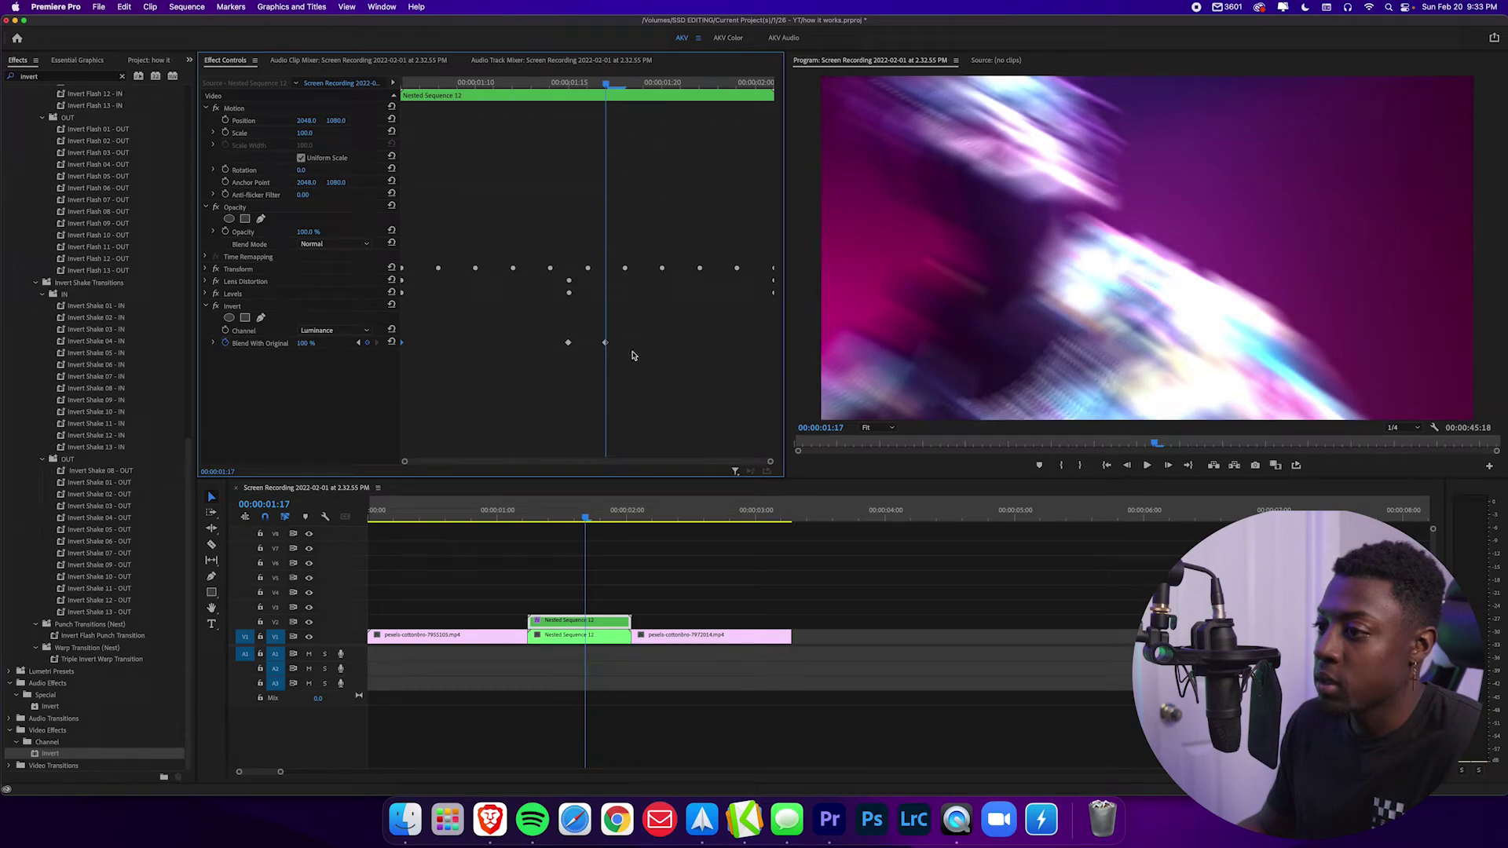
{"action": "left_click_drag", "start_coordinate": [605, 342], "coordinate": [782, 345]}
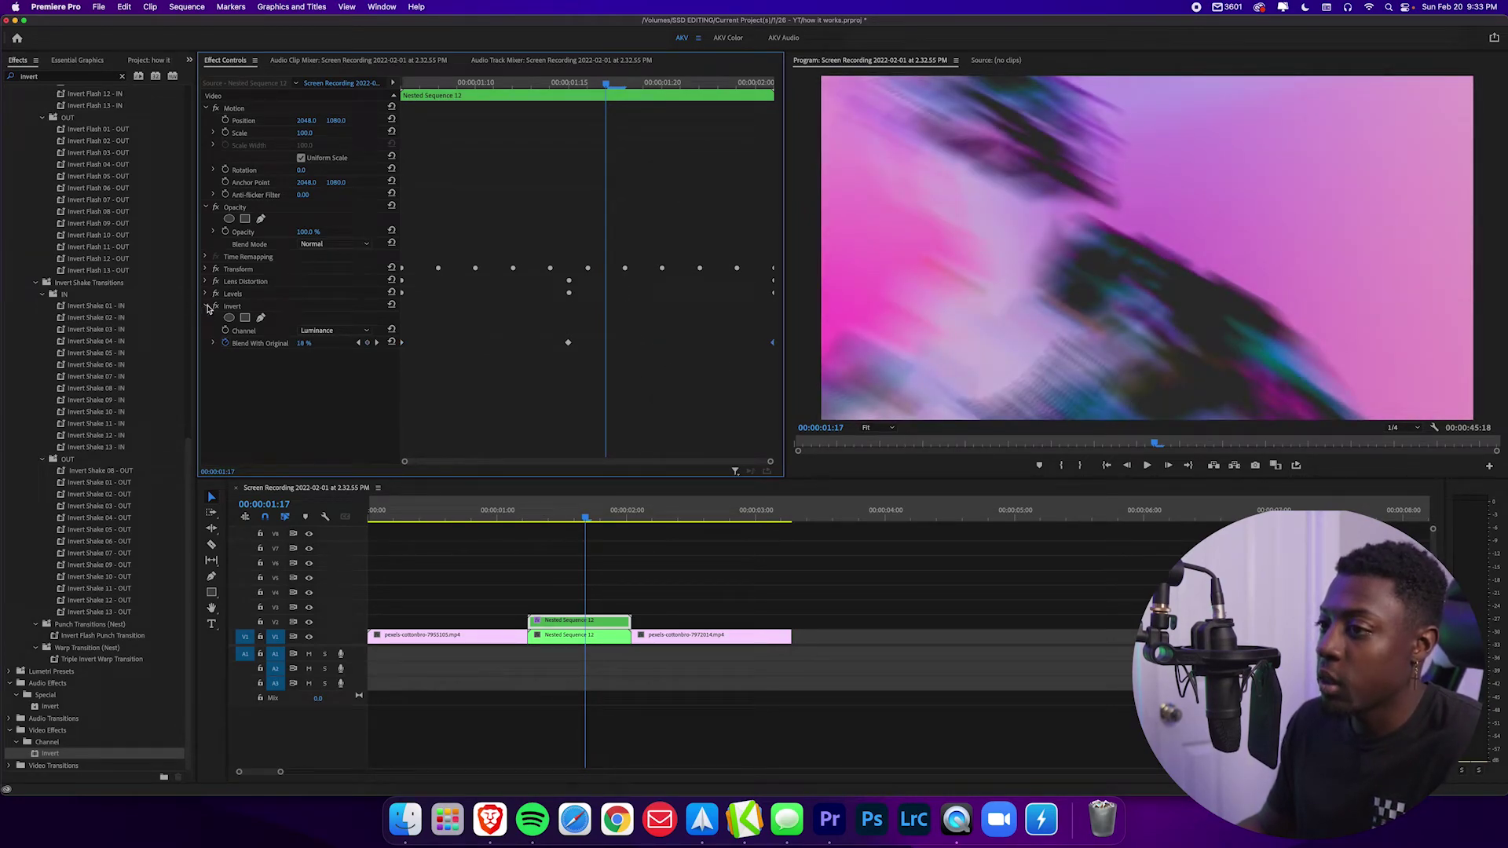
Step: Play back the transition from several starting points to examine the keyframed Invert effect
{"action": "left_click", "coordinate": [523, 517]}
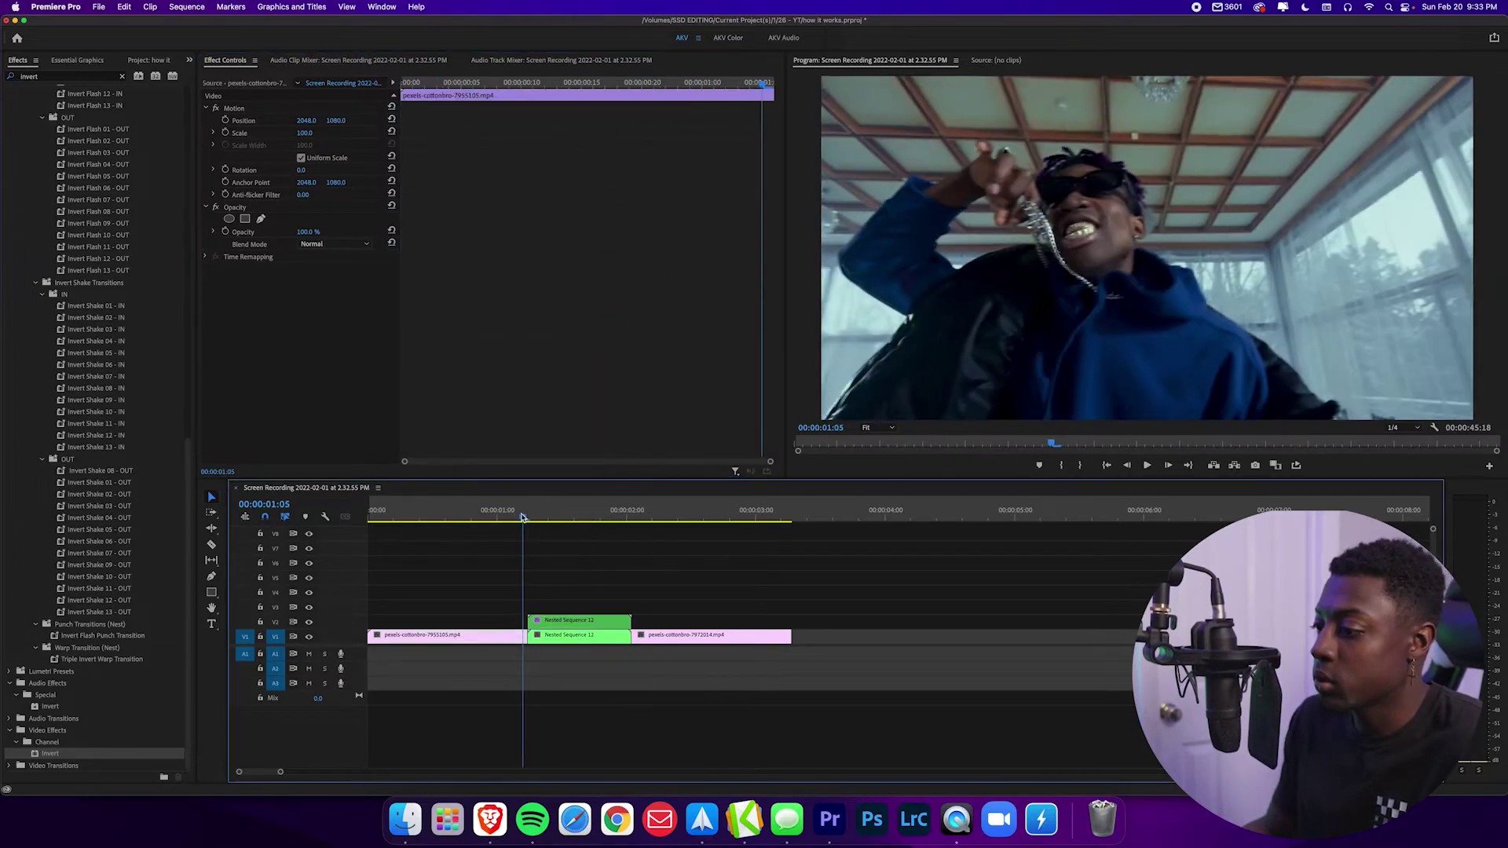
{"action": "key", "text": "space"}
{"action": "key", "text": "space"}
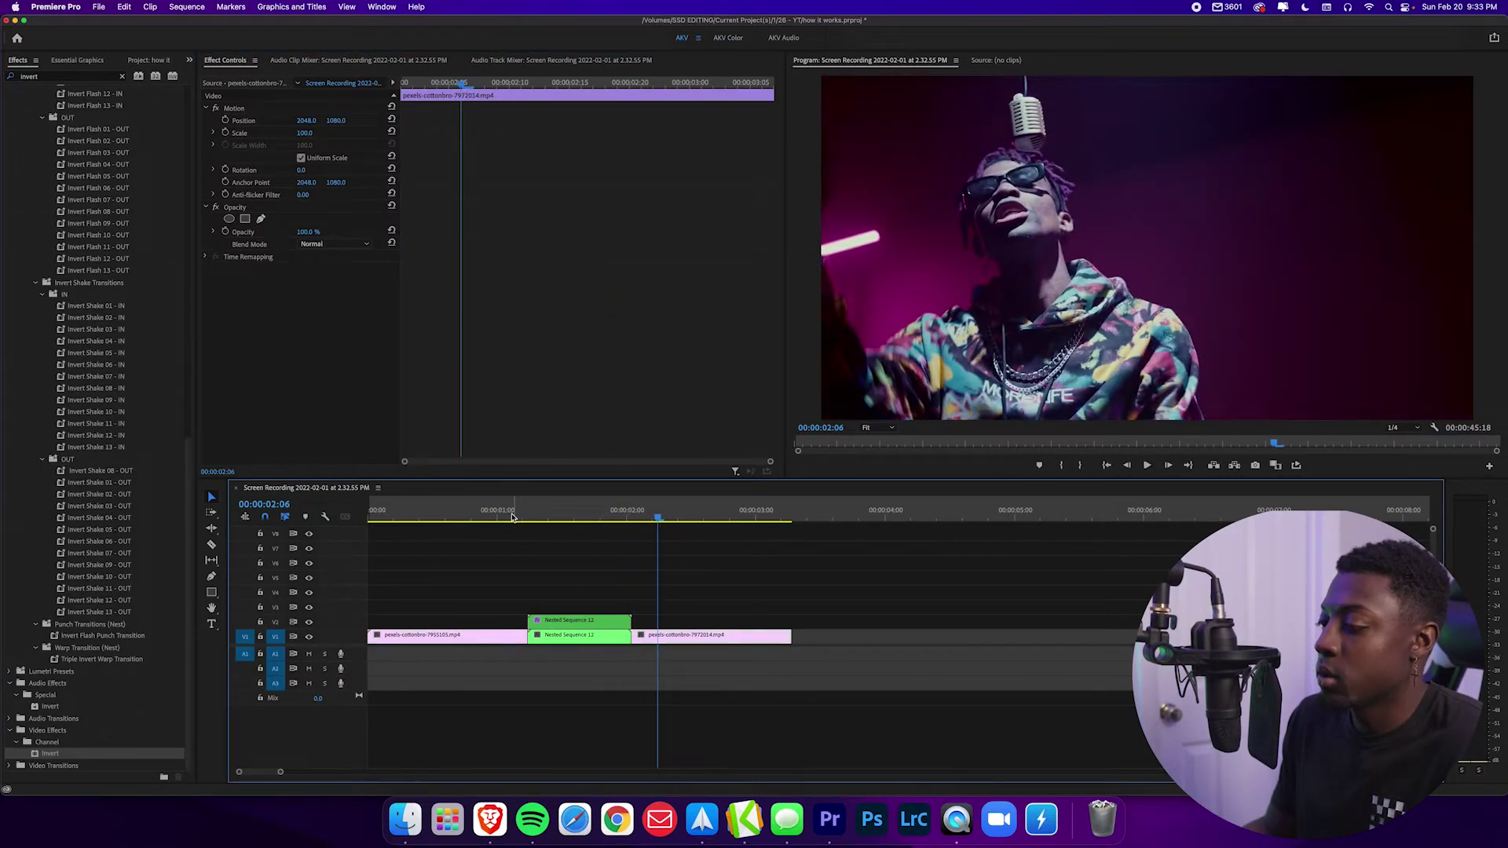
{"action": "left_click", "coordinate": [511, 517]}
{"action": "key", "text": "space"}
{"action": "key", "text": "space"}
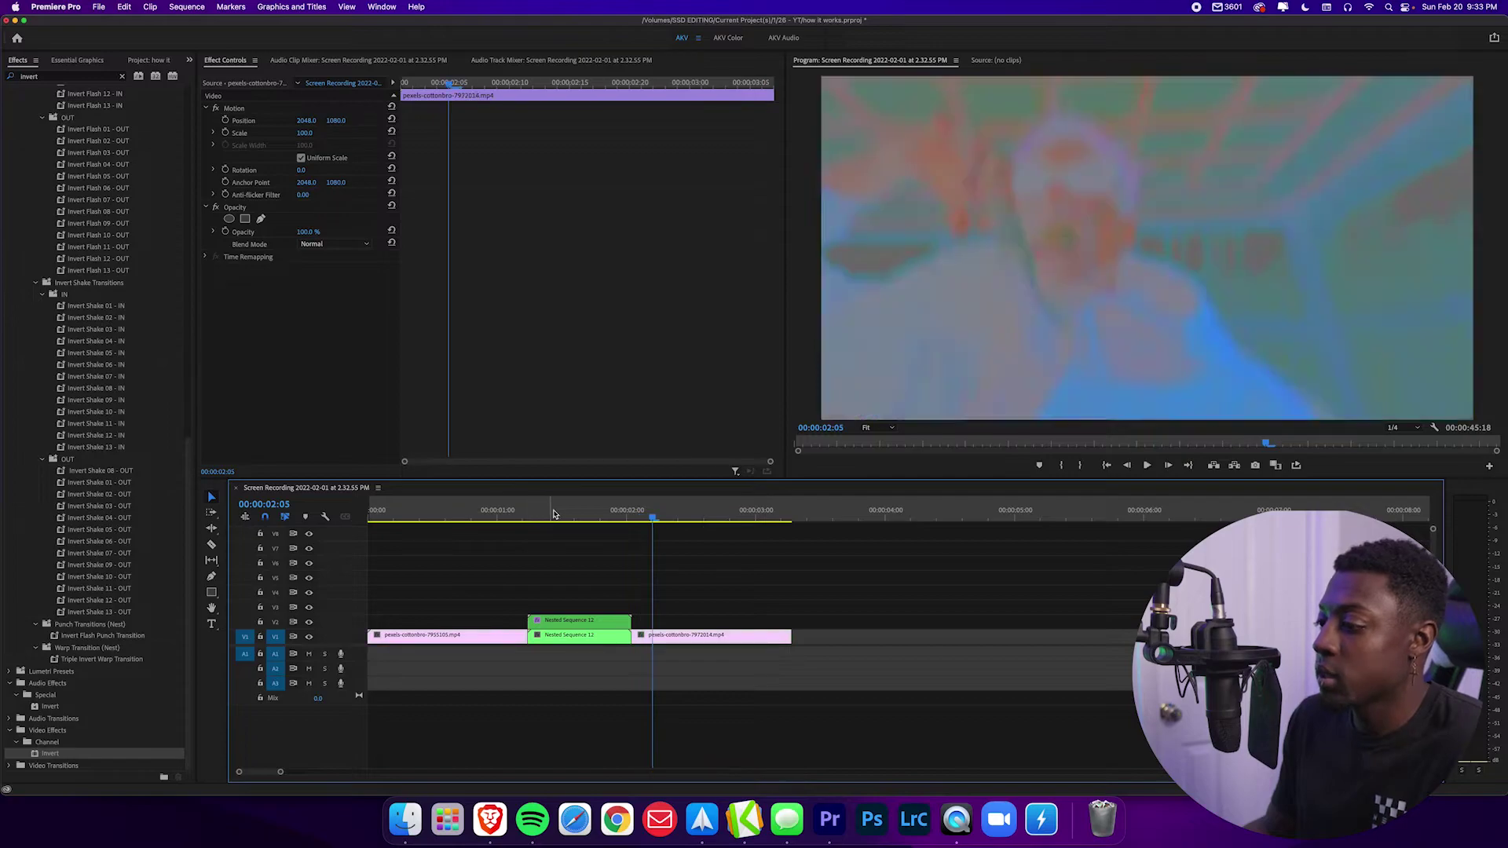
{"action": "left_click", "coordinate": [557, 516]}
{"action": "key", "text": "space"}
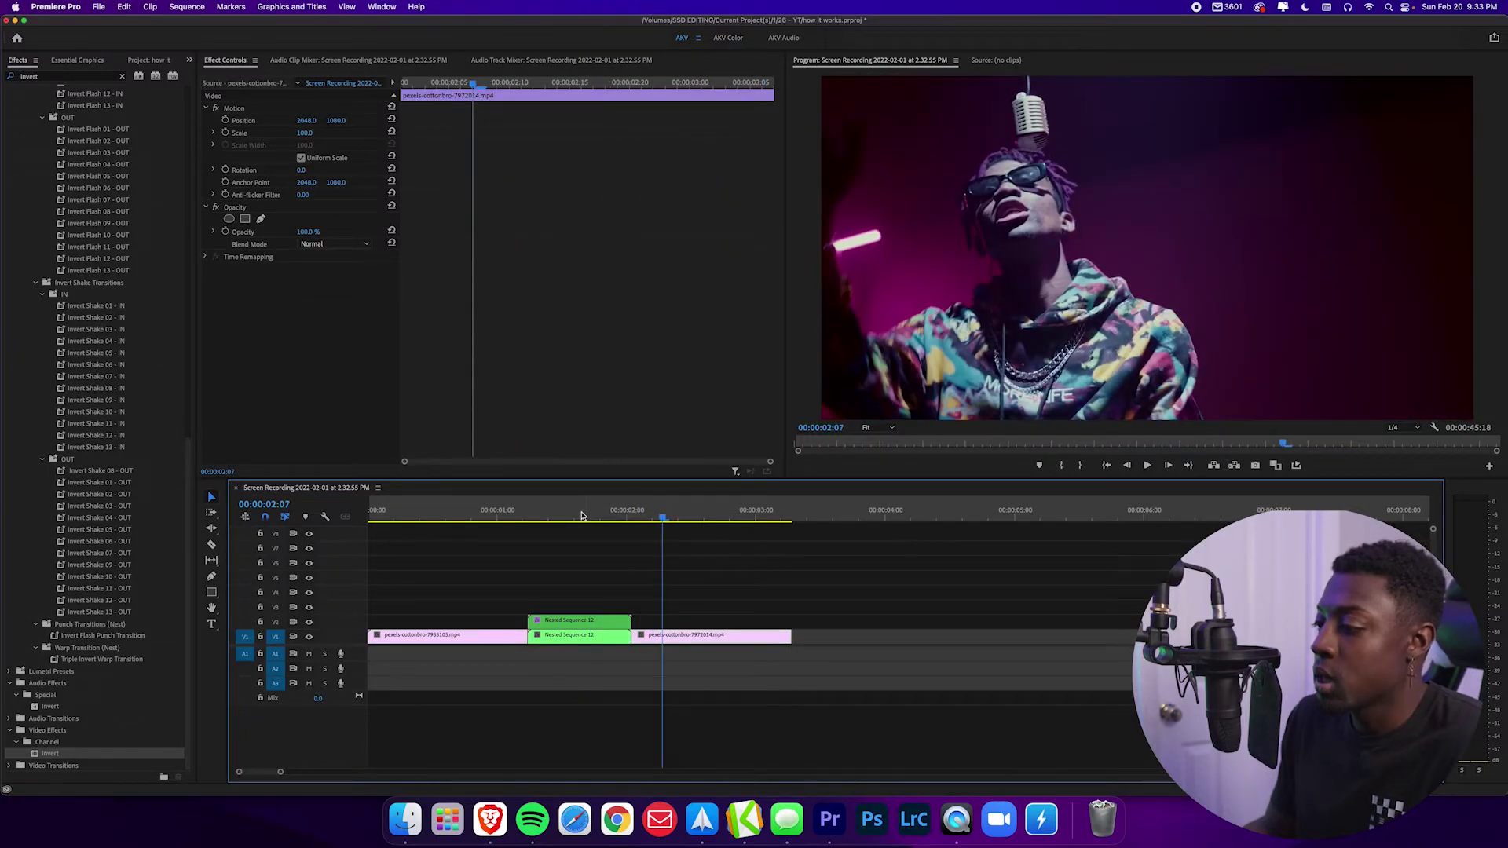
{"action": "left_click", "coordinate": [581, 516]}
{"action": "key", "text": "space"}
{"action": "key", "text": "space"}
Step: Turn off the Invert effect on the upper nested sequence and play back the transition
{"action": "left_click", "coordinate": [598, 628]}
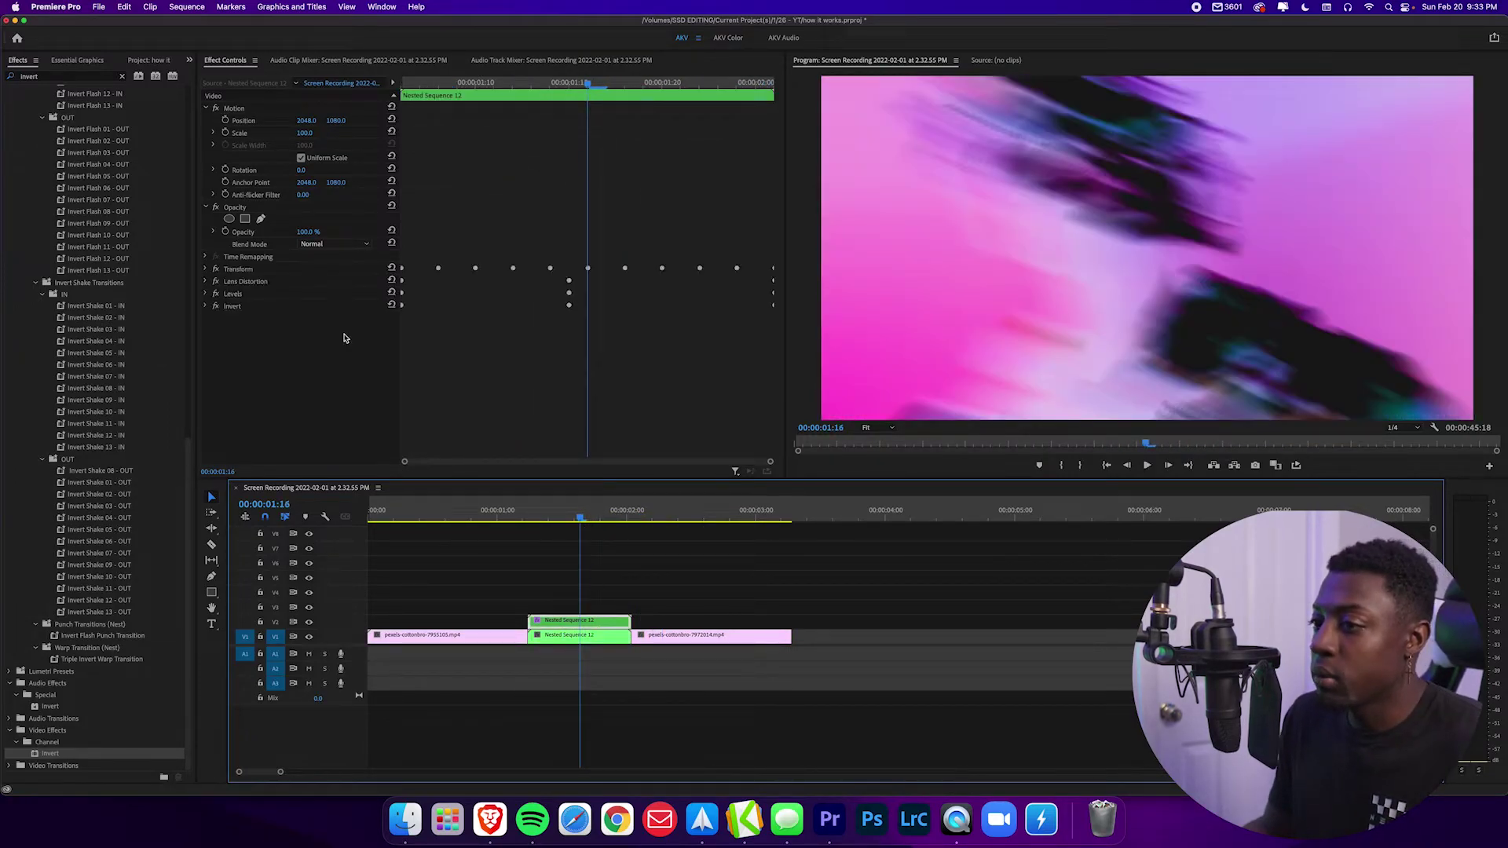
{"action": "left_click", "coordinate": [215, 308]}
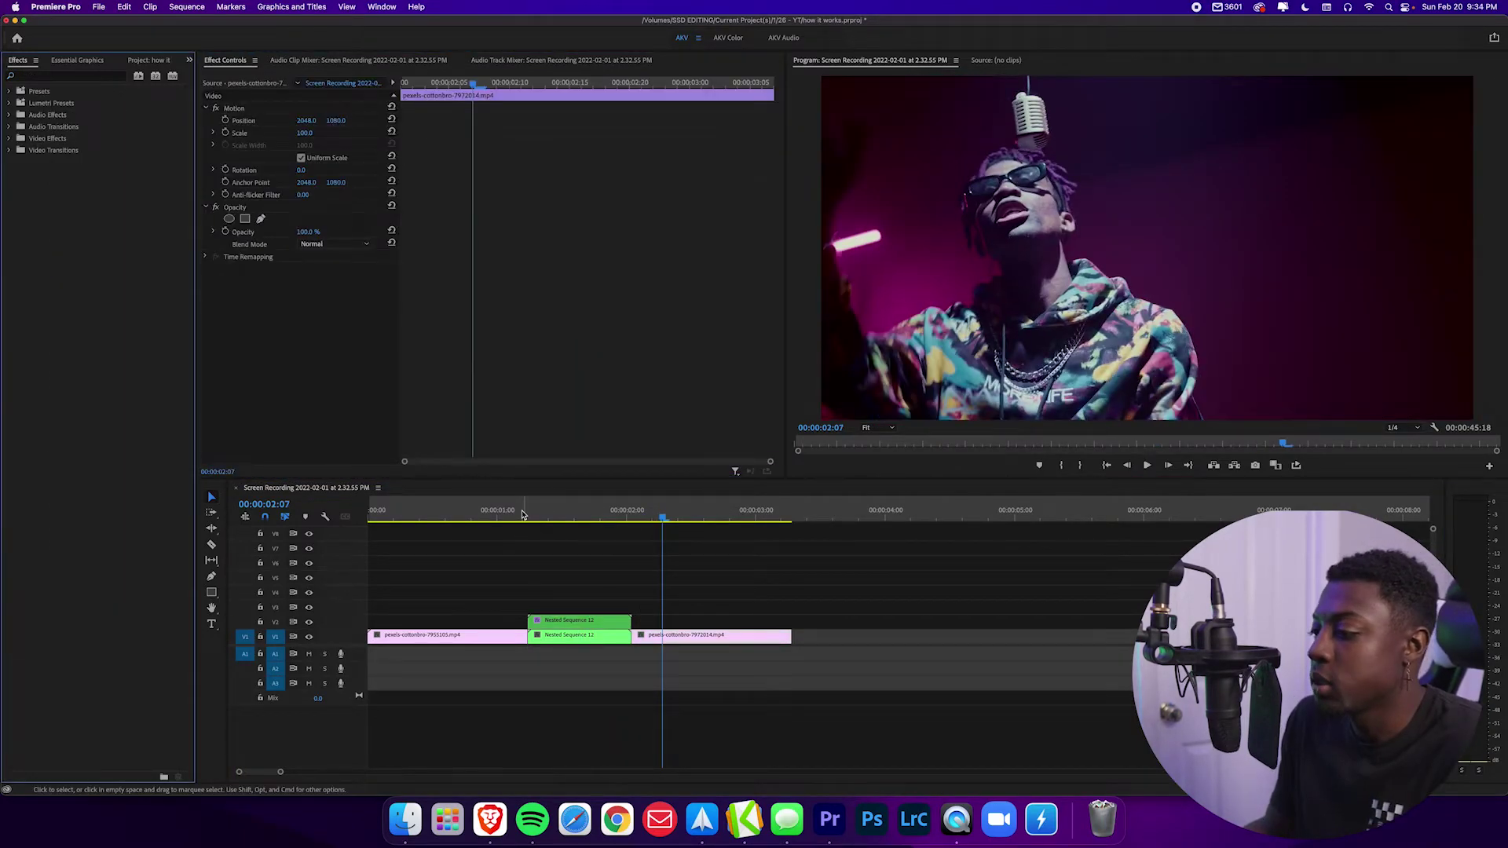
{"action": "left_click", "coordinate": [515, 515]}
{"action": "key", "text": "space"}
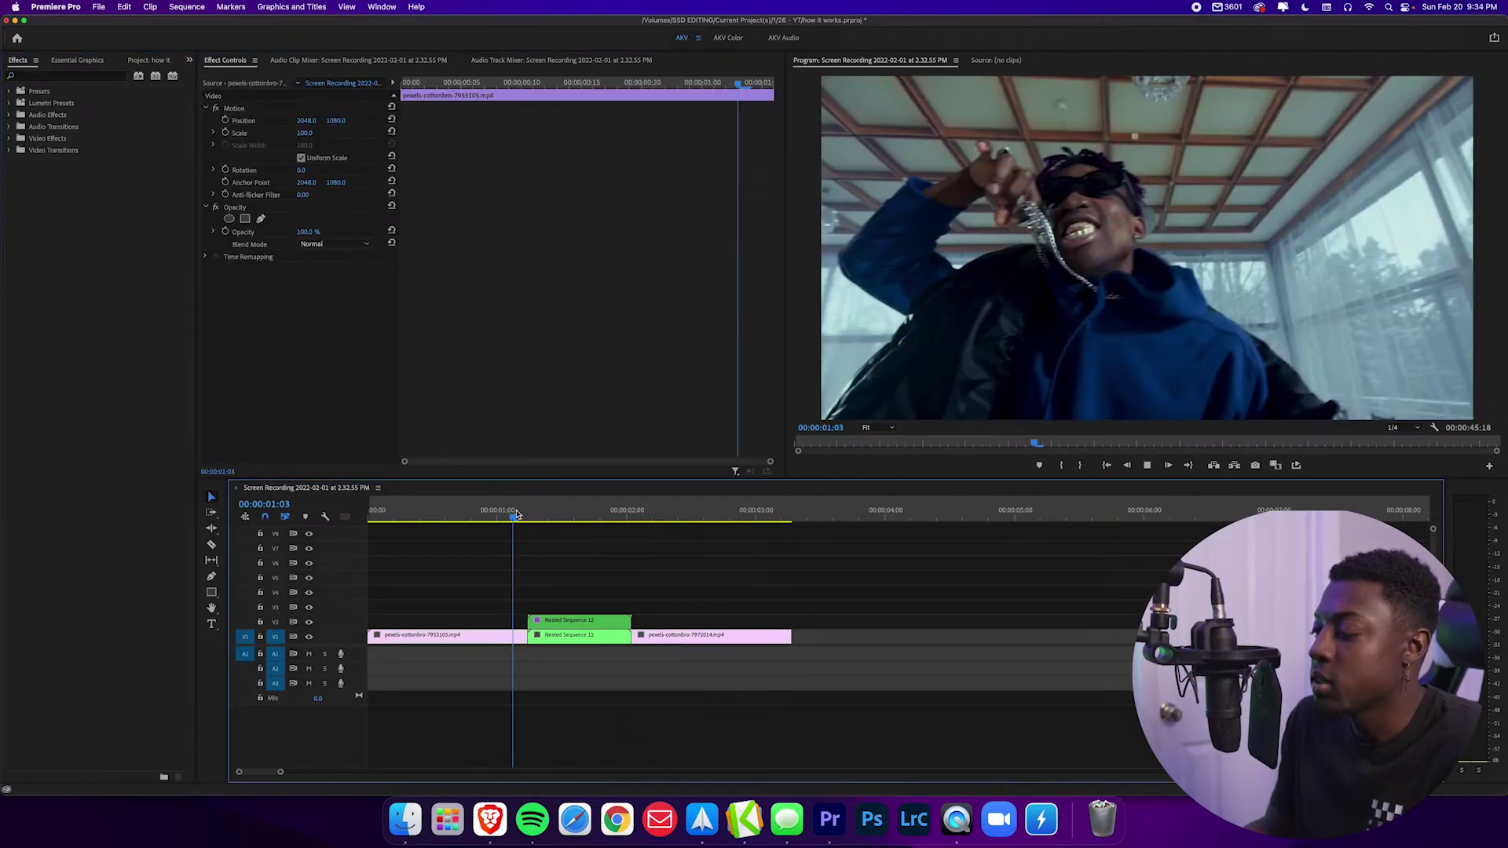
{"action": "left_click_drag", "start_coordinate": [516, 514], "coordinate": [570, 535]}
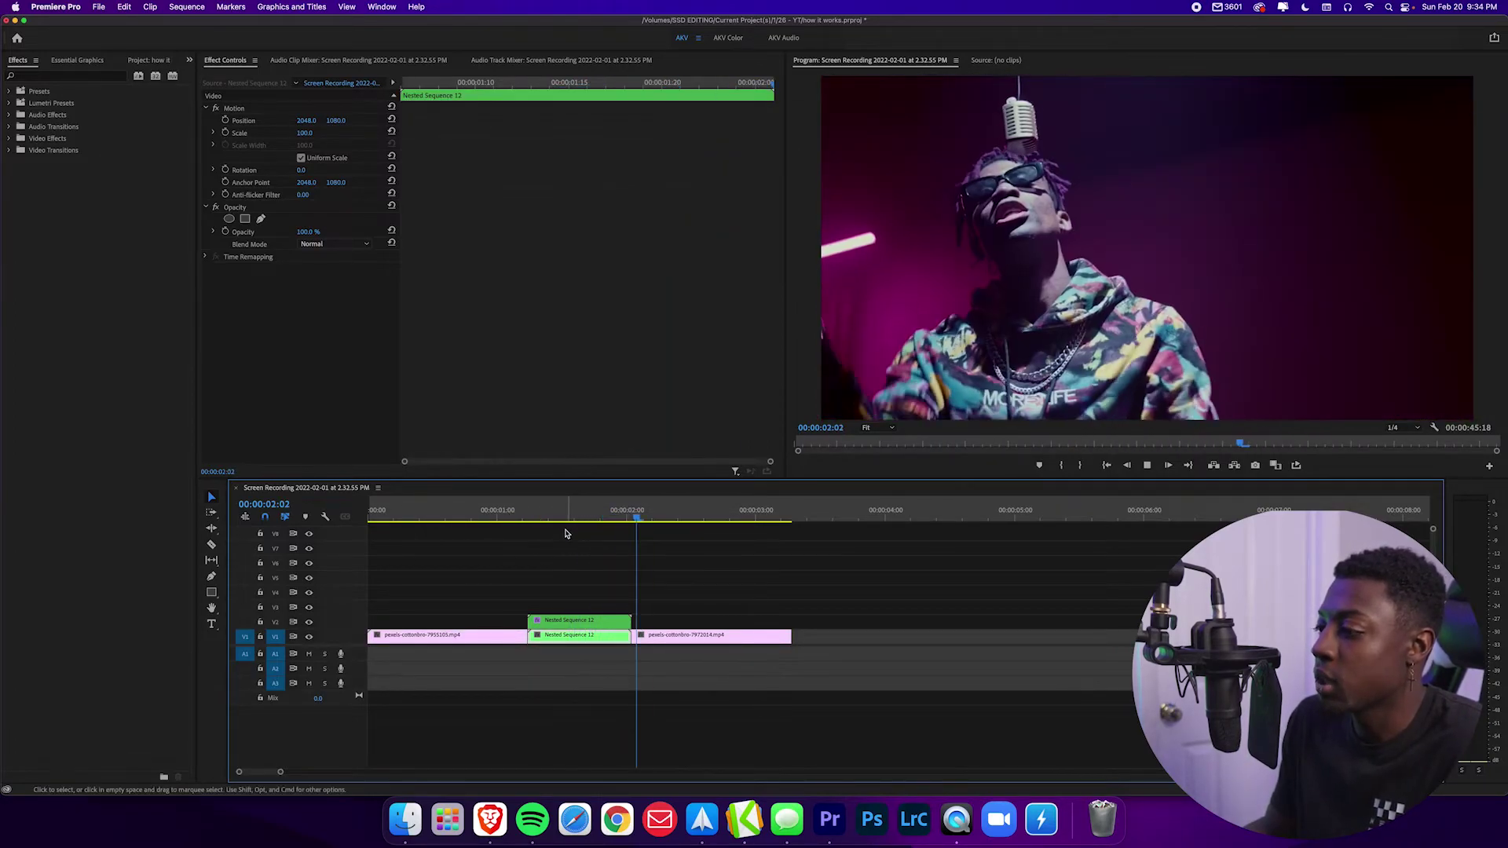
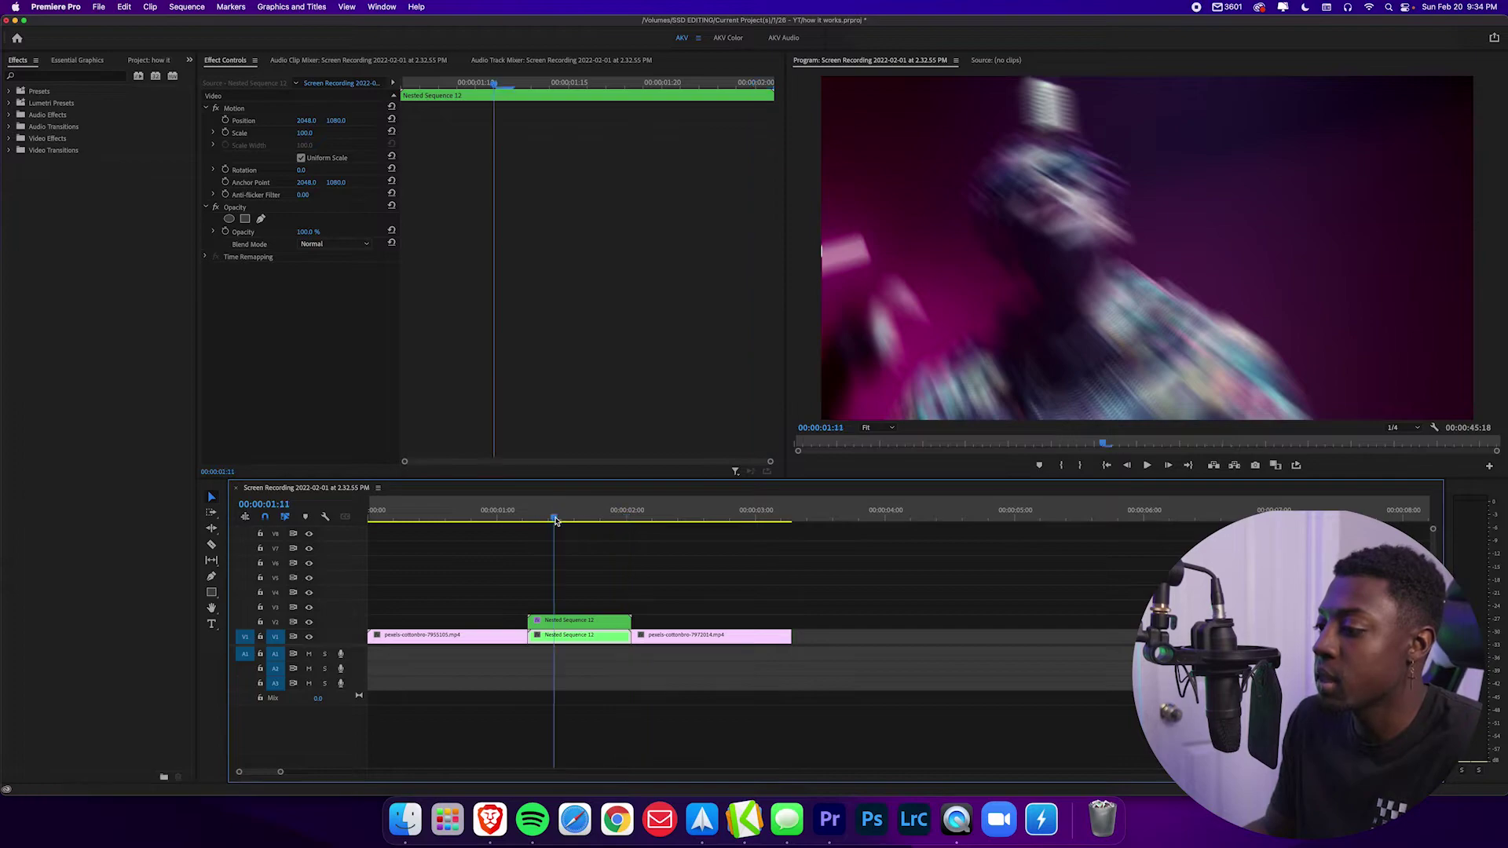
Step: Save the Transform, Lens Distortion, Levels and Invert effects of the upper nested sequence together as a preset named Shake Flash Transition
{"action": "left_click", "coordinate": [597, 625]}
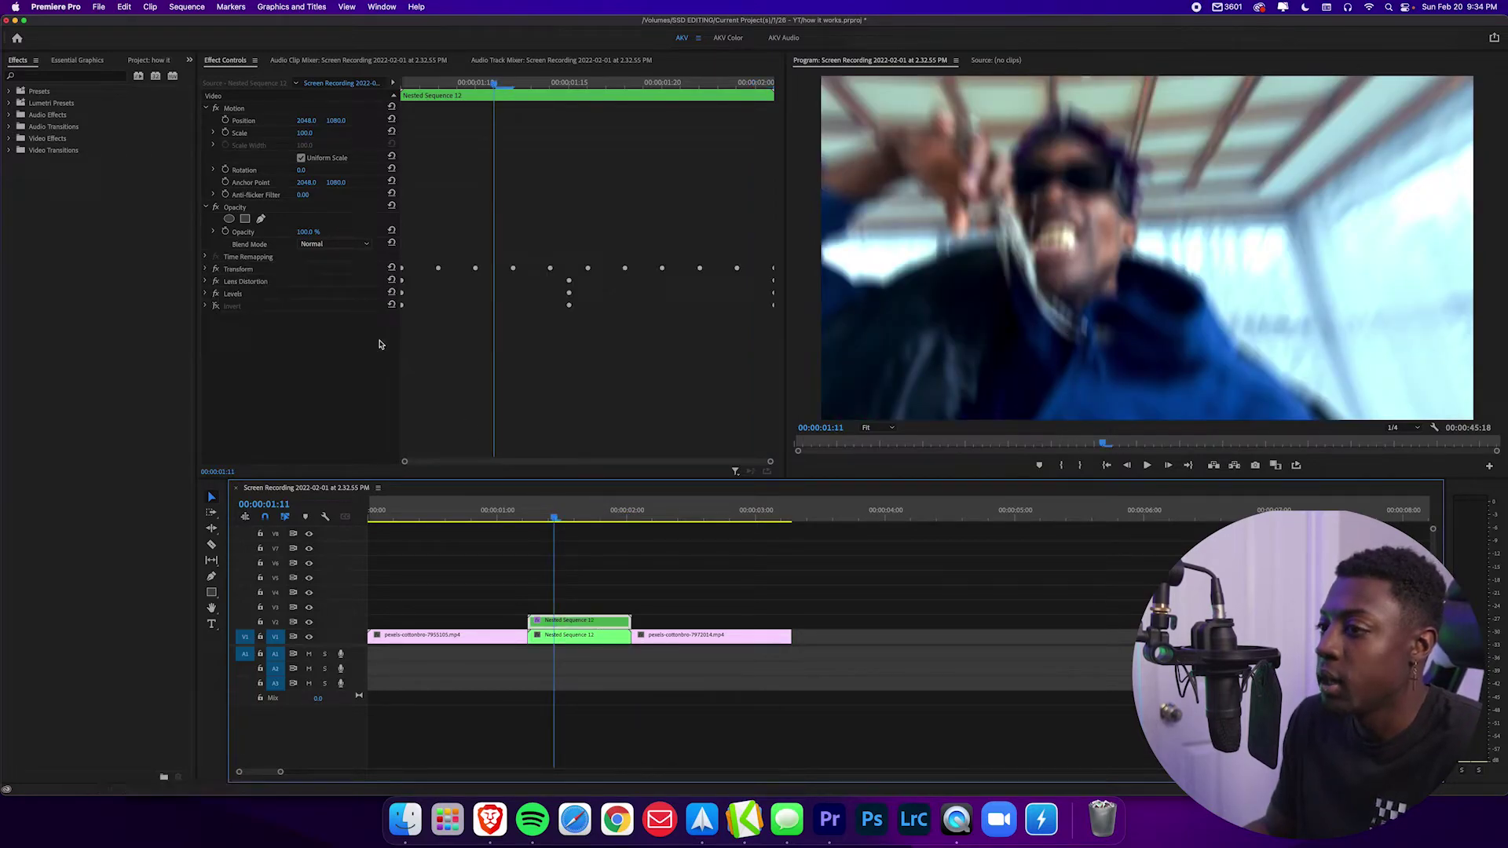
{"action": "left_click", "coordinate": [240, 308]}
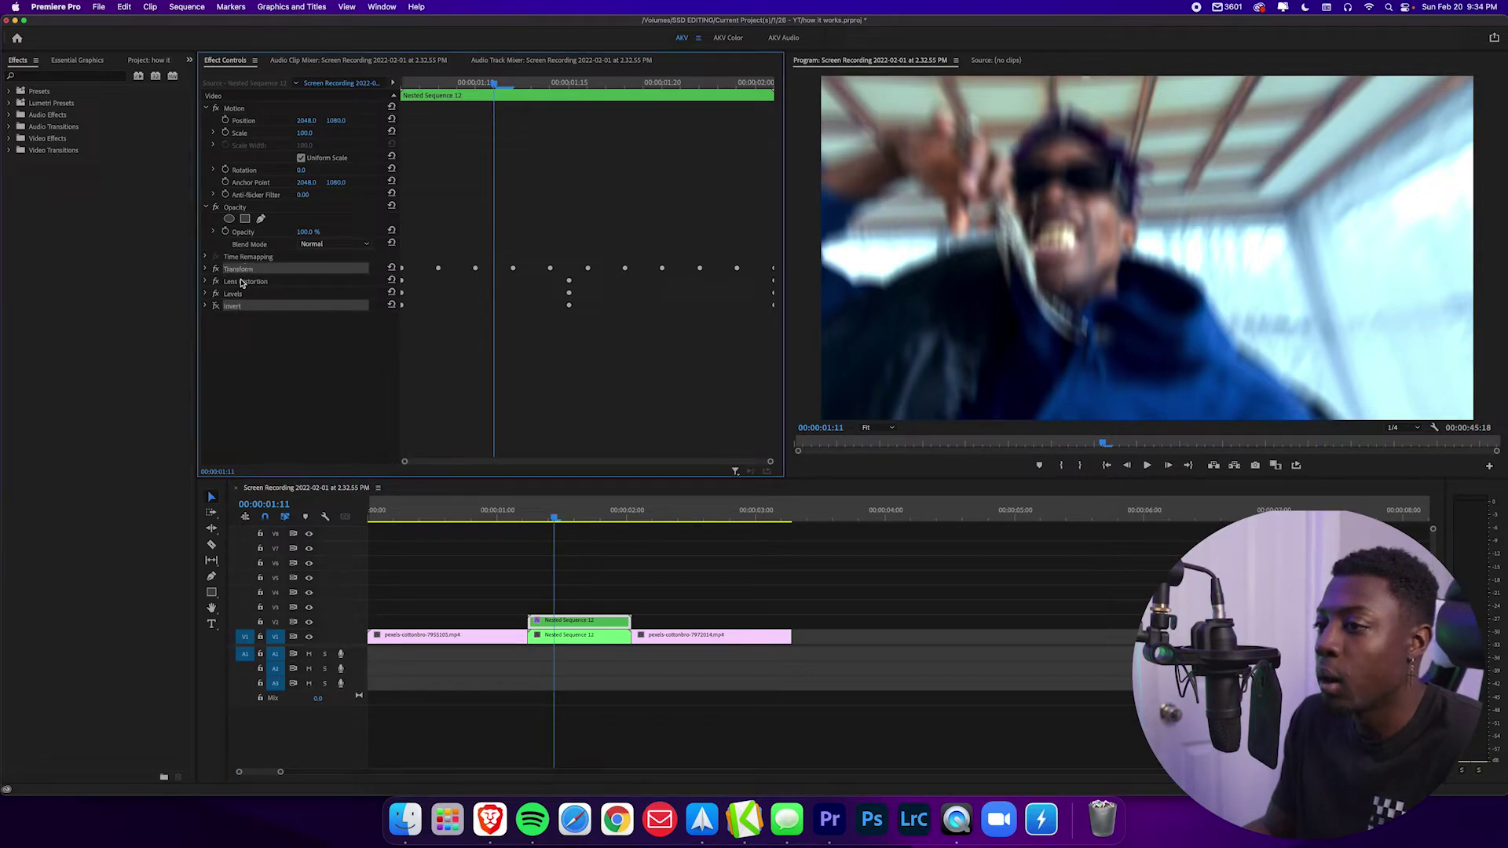
{"action": "left_click", "coordinate": [241, 282], "text": "super"}
{"action": "left_click", "coordinate": [237, 294], "text": "super"}
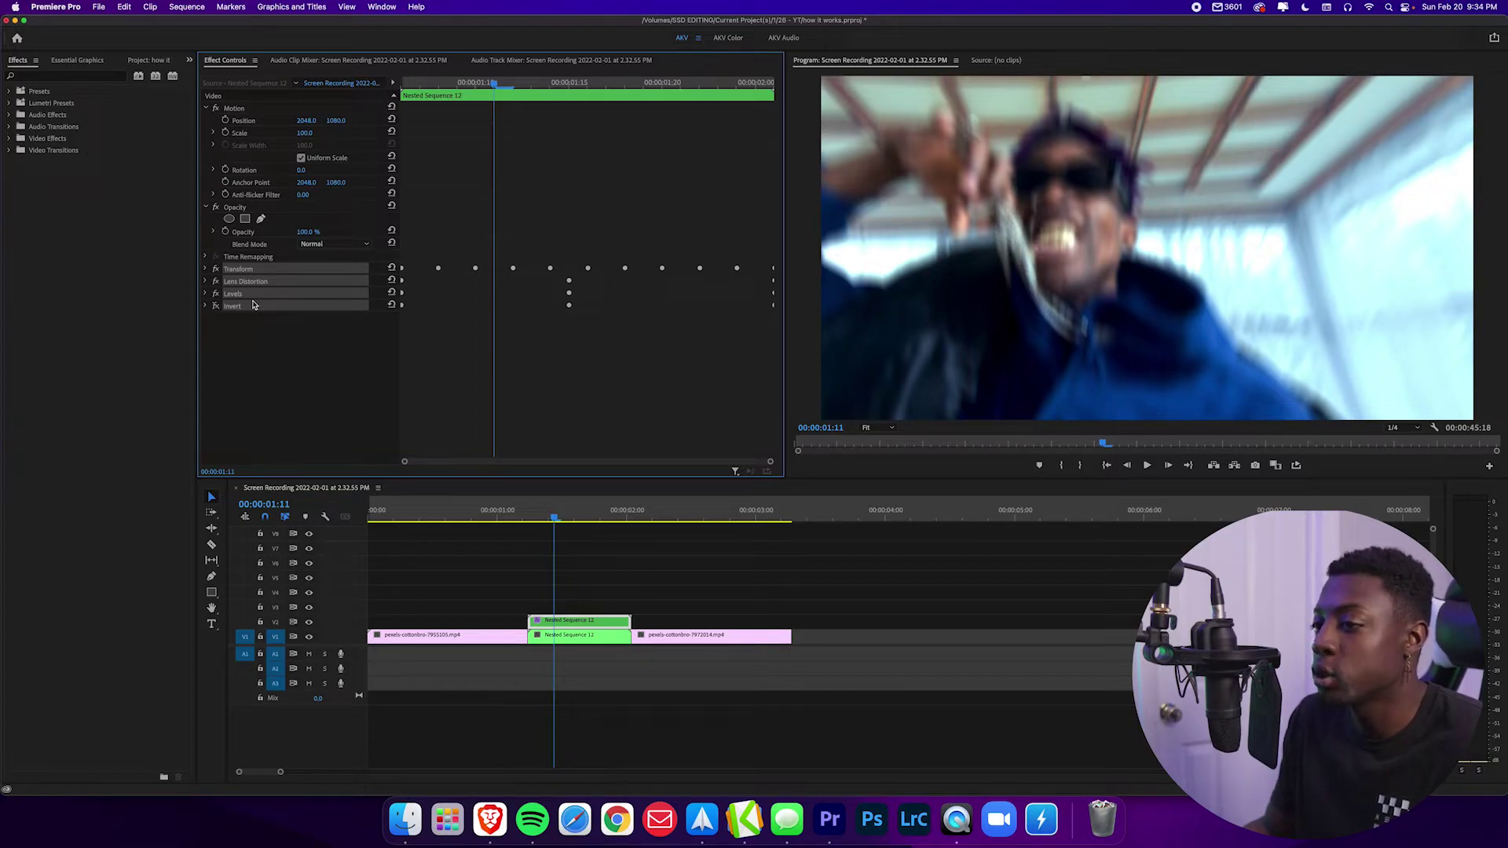
{"action": "right_click", "coordinate": [264, 288]}
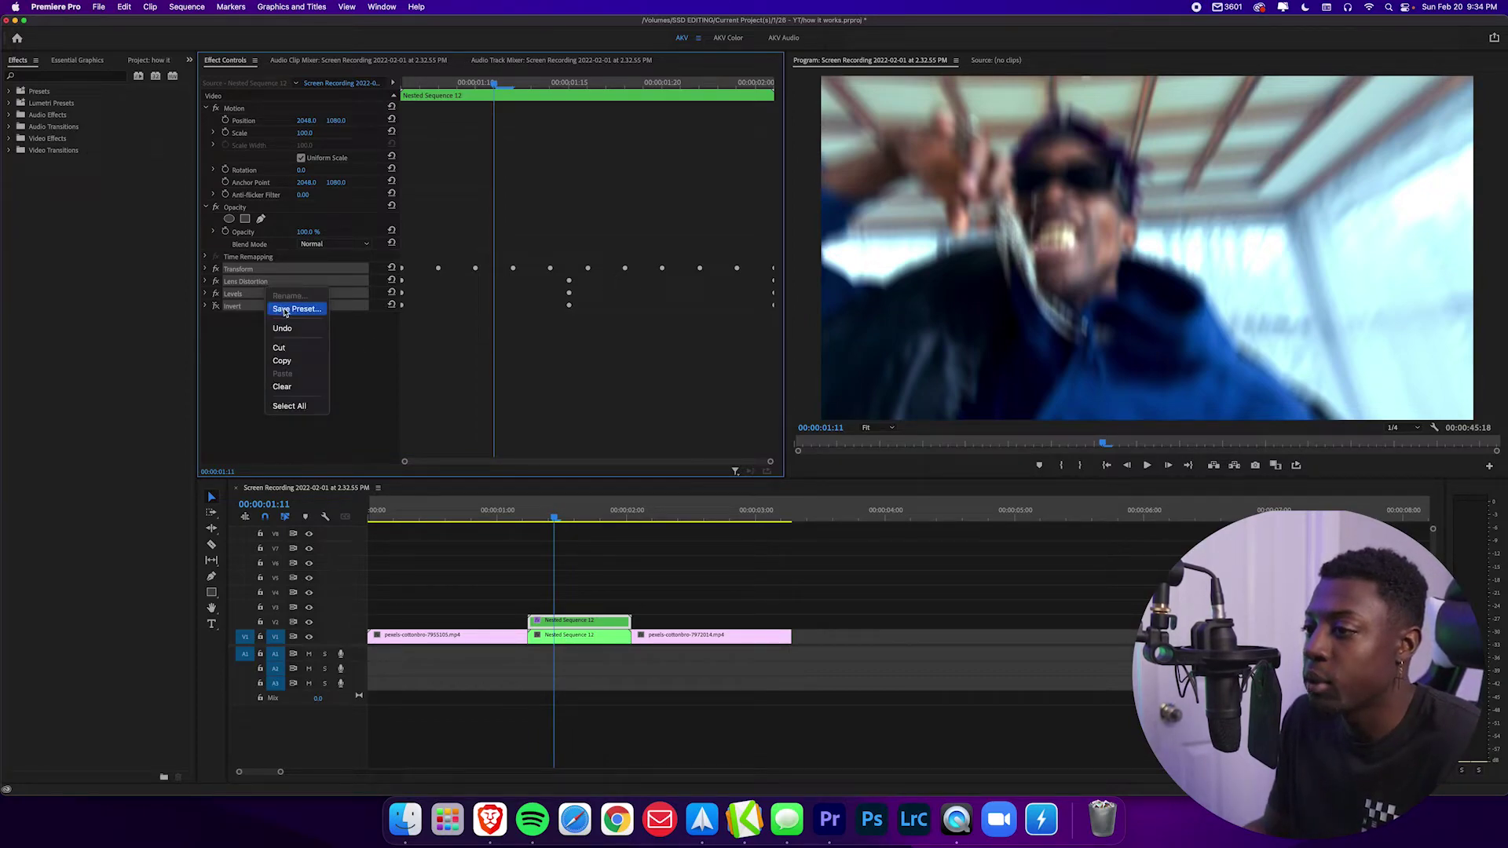
{"action": "left_click", "coordinate": [291, 308]}
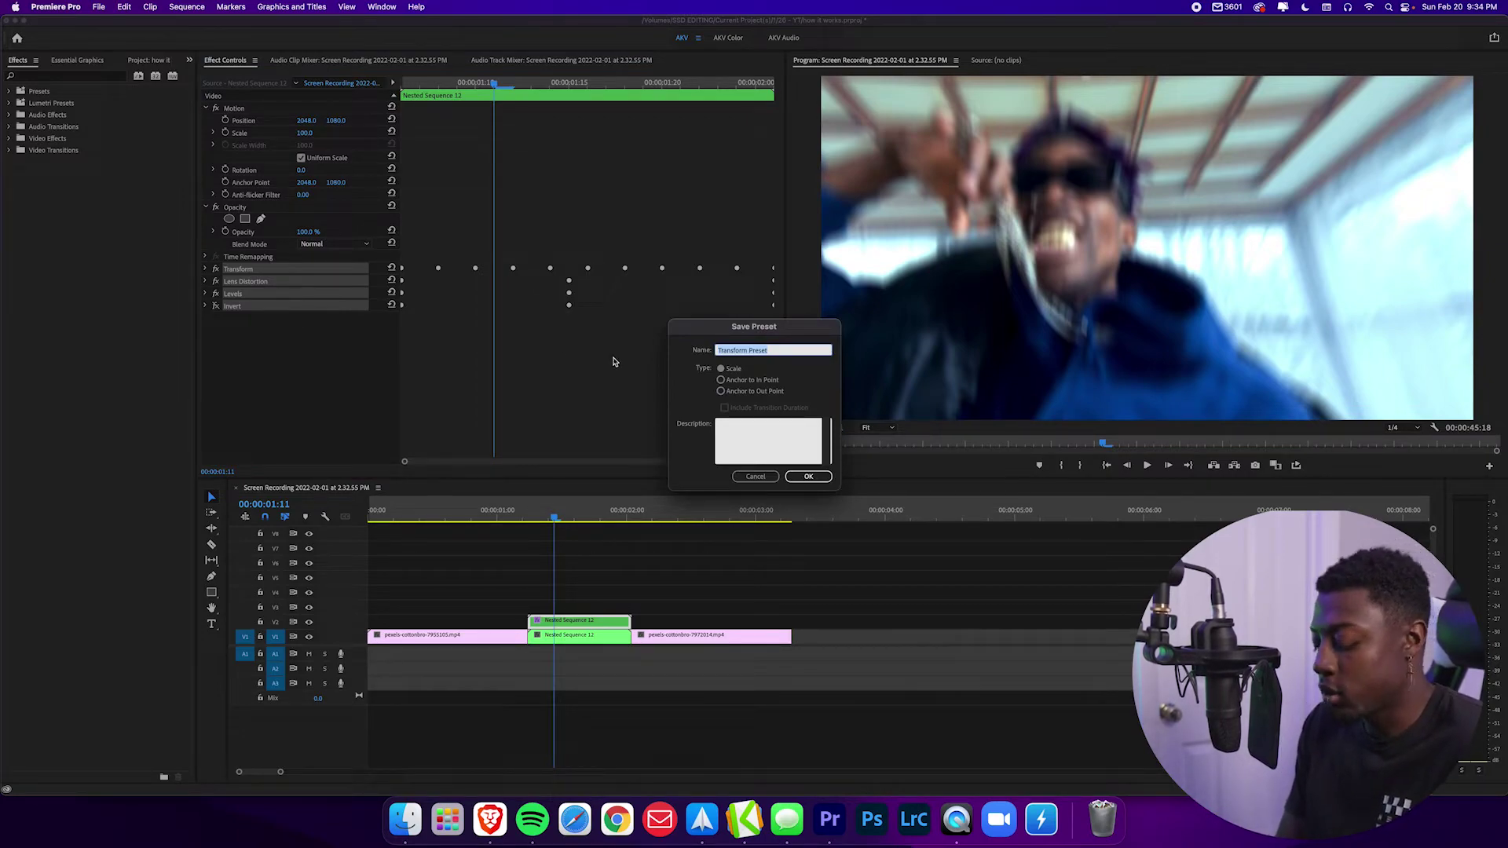
{"action": "type", "text": "Shake F"}
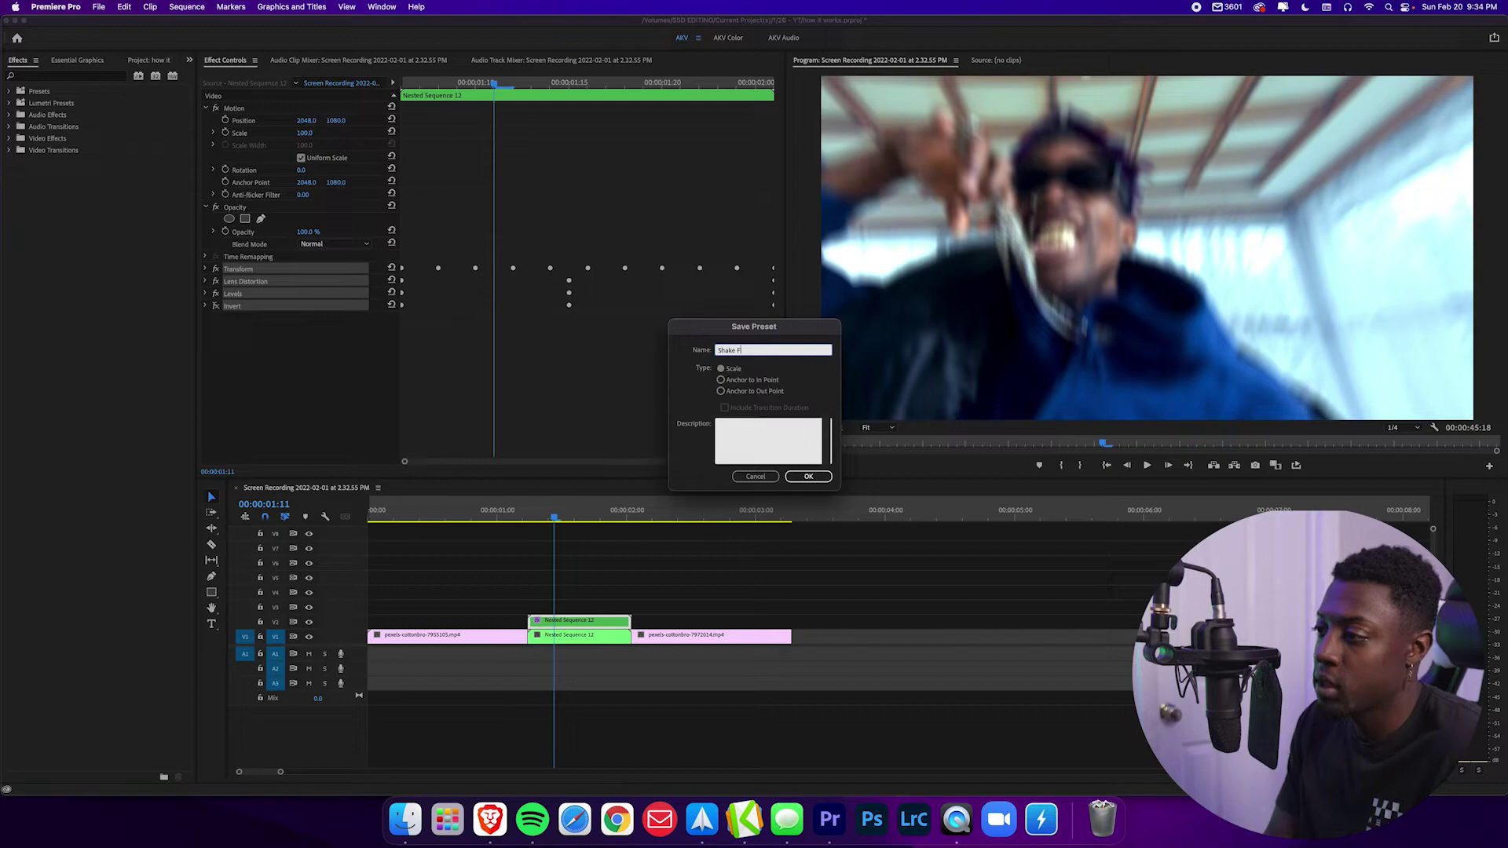
{"action": "type", "text": "lash Tran"}
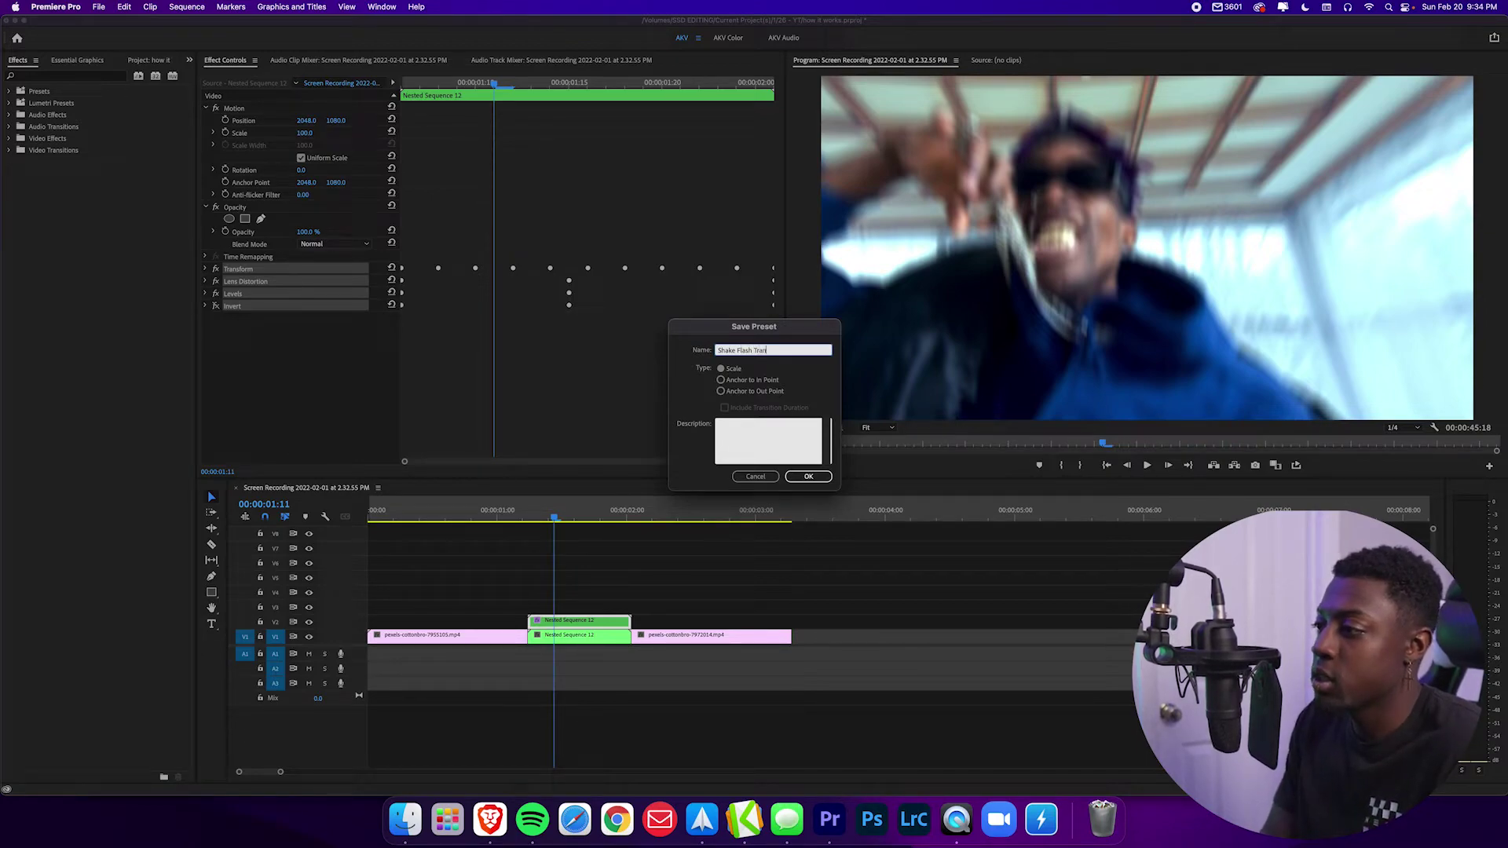
{"action": "type", "text": "sition"}
{"action": "key", "text": "Tab"}
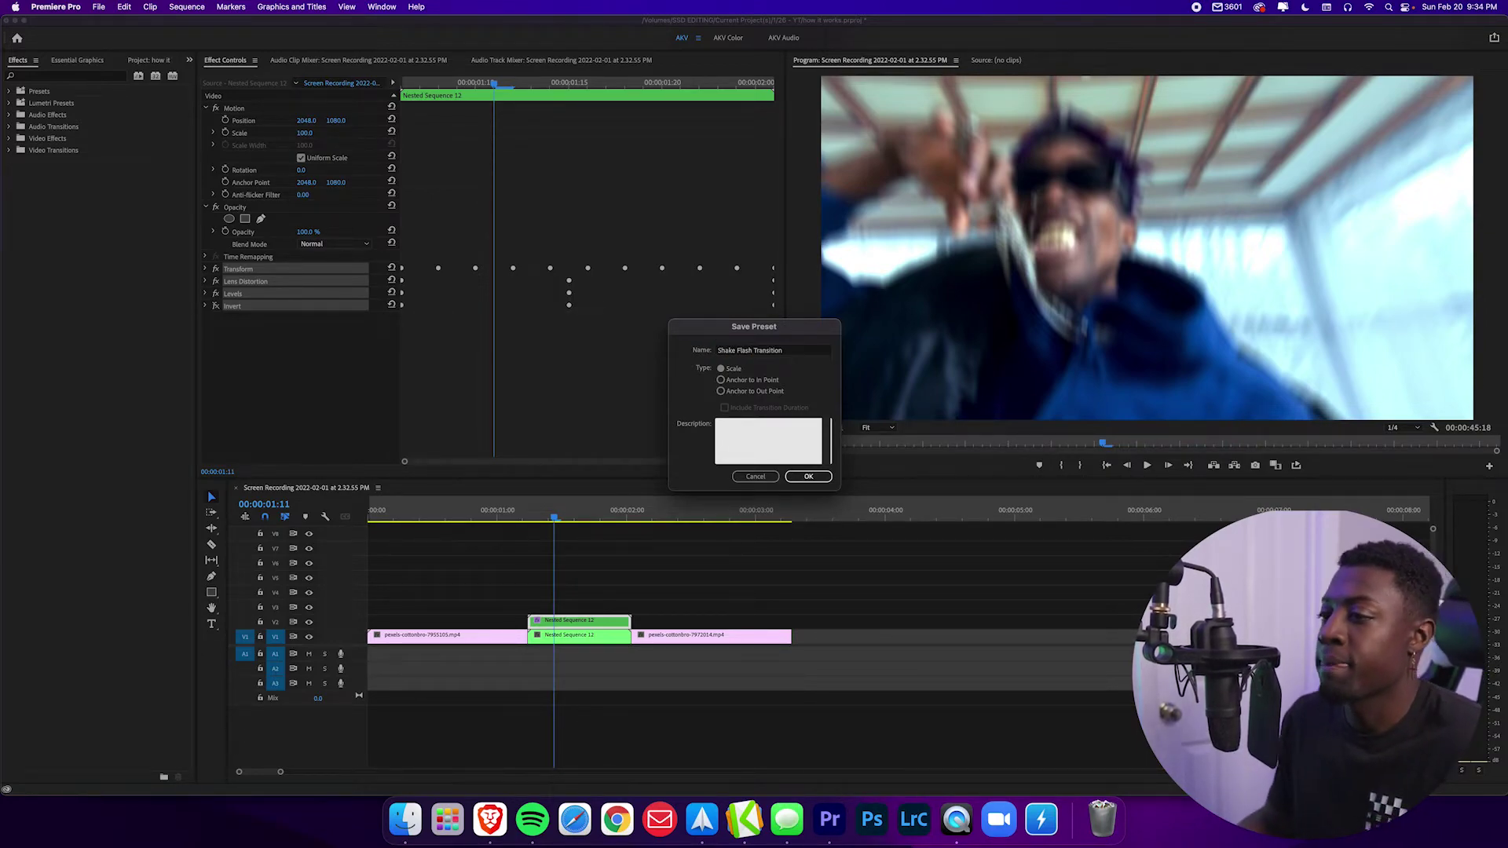
{"action": "key", "text": "Return"}
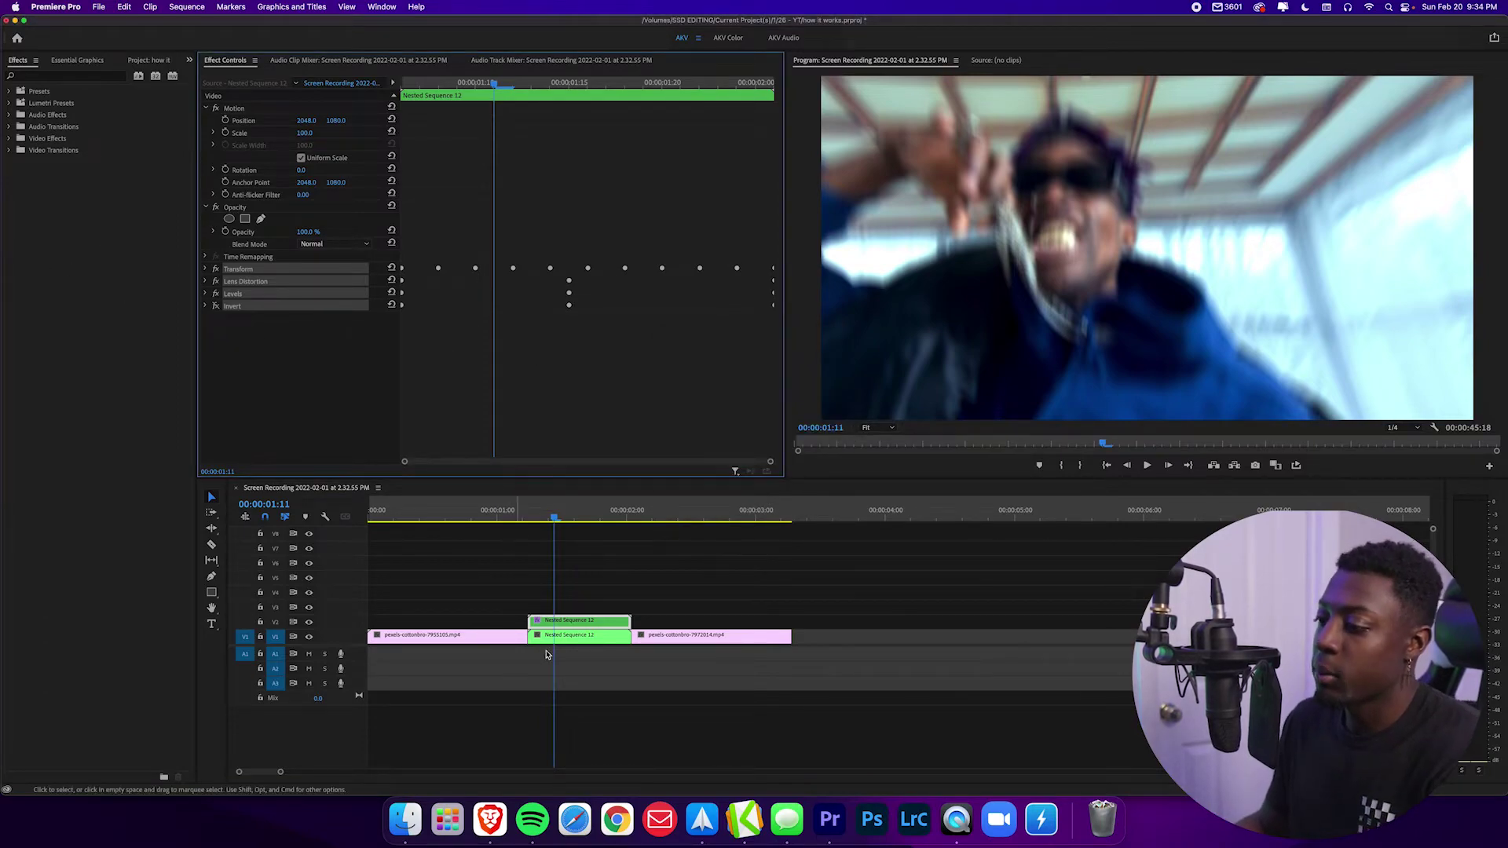
Step: Strip the effects from the upper nested sequence and apply the saved Shake Flash Transition preset to it
{"action": "left_click_drag", "start_coordinate": [593, 623], "coordinate": [583, 625]}
{"action": "mouse_move", "coordinate": [555, 515]}
{"action": "left_mouse_down"}
{"action": "mouse_move", "coordinate": [515, 515]}
{"action": "mouse_move", "coordinate": [617, 515]}
{"action": "mouse_move", "coordinate": [559, 518]}
{"action": "left_mouse_up"}
{"action": "left_click", "coordinate": [601, 515]}
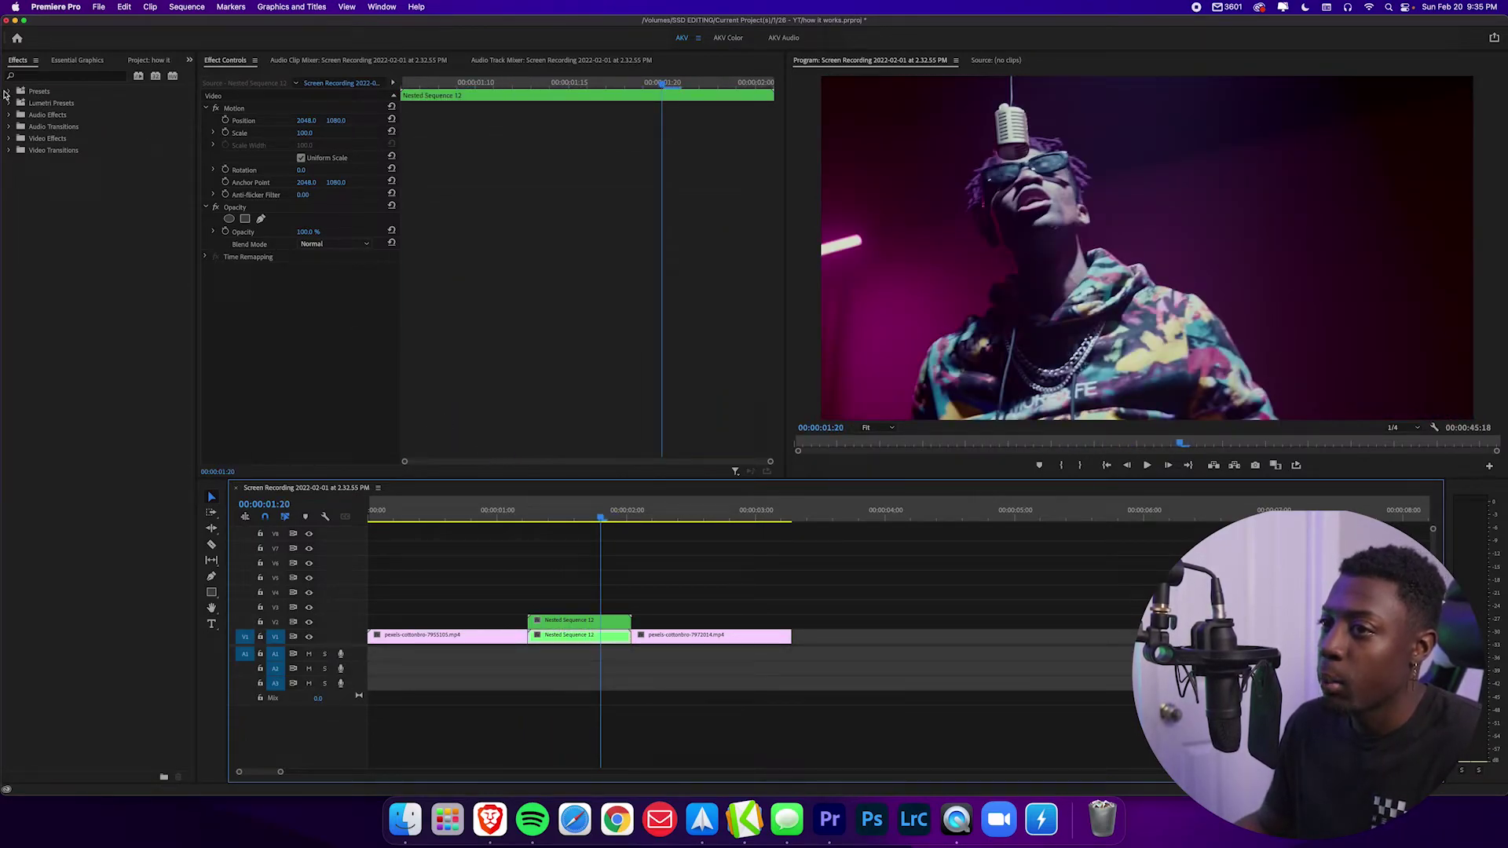
{"action": "left_click", "coordinate": [9, 92]}
{"action": "left_click", "coordinate": [37, 105]}
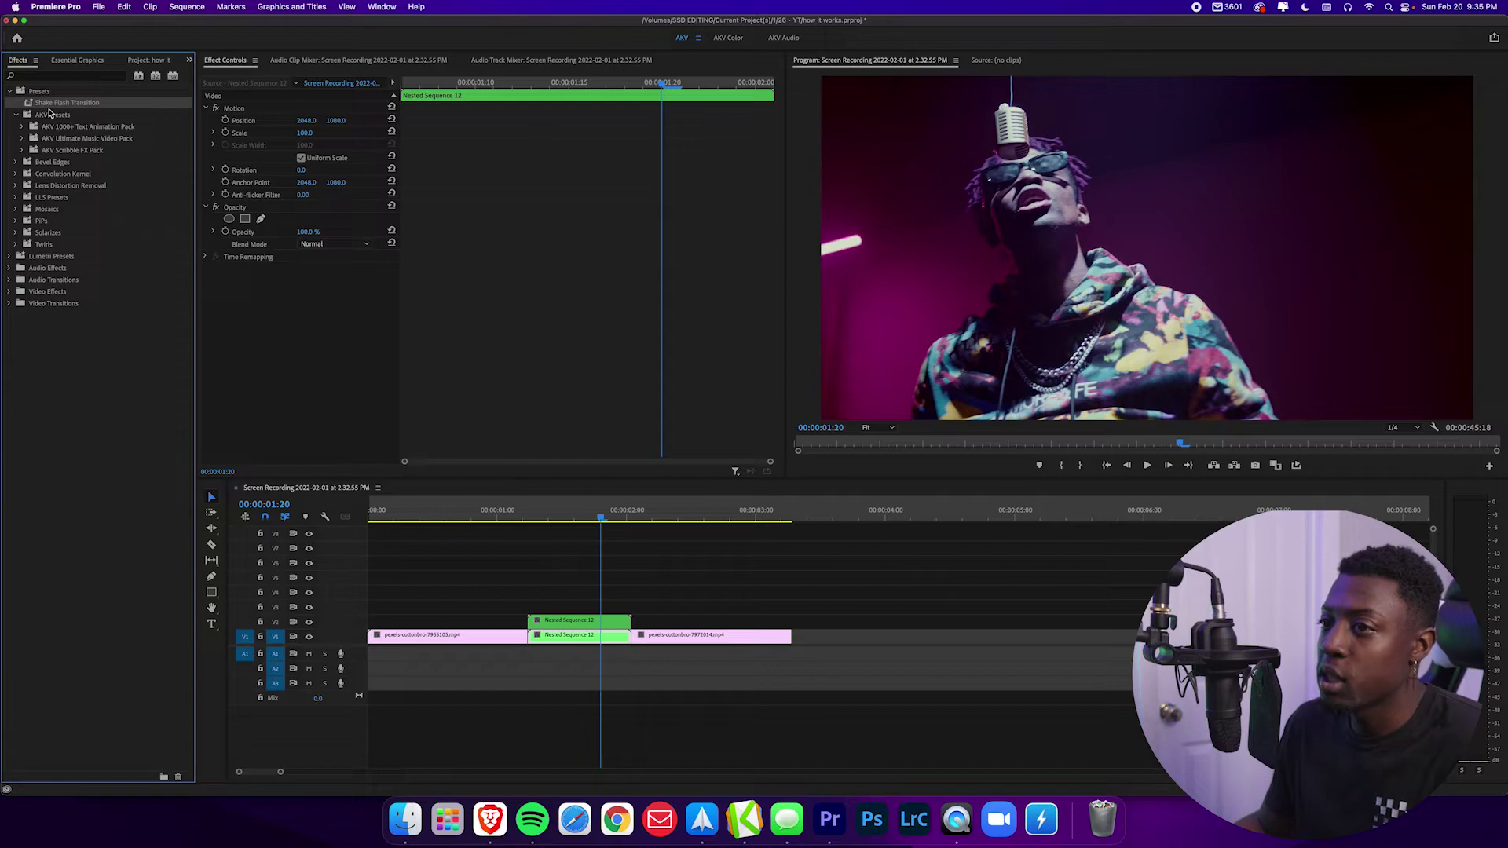
{"action": "left_click_drag", "start_coordinate": [61, 106], "coordinate": [577, 622]}
Step: Play back the transition from just before the nested sequences to check the applied preset
{"action": "left_click", "coordinate": [515, 511]}
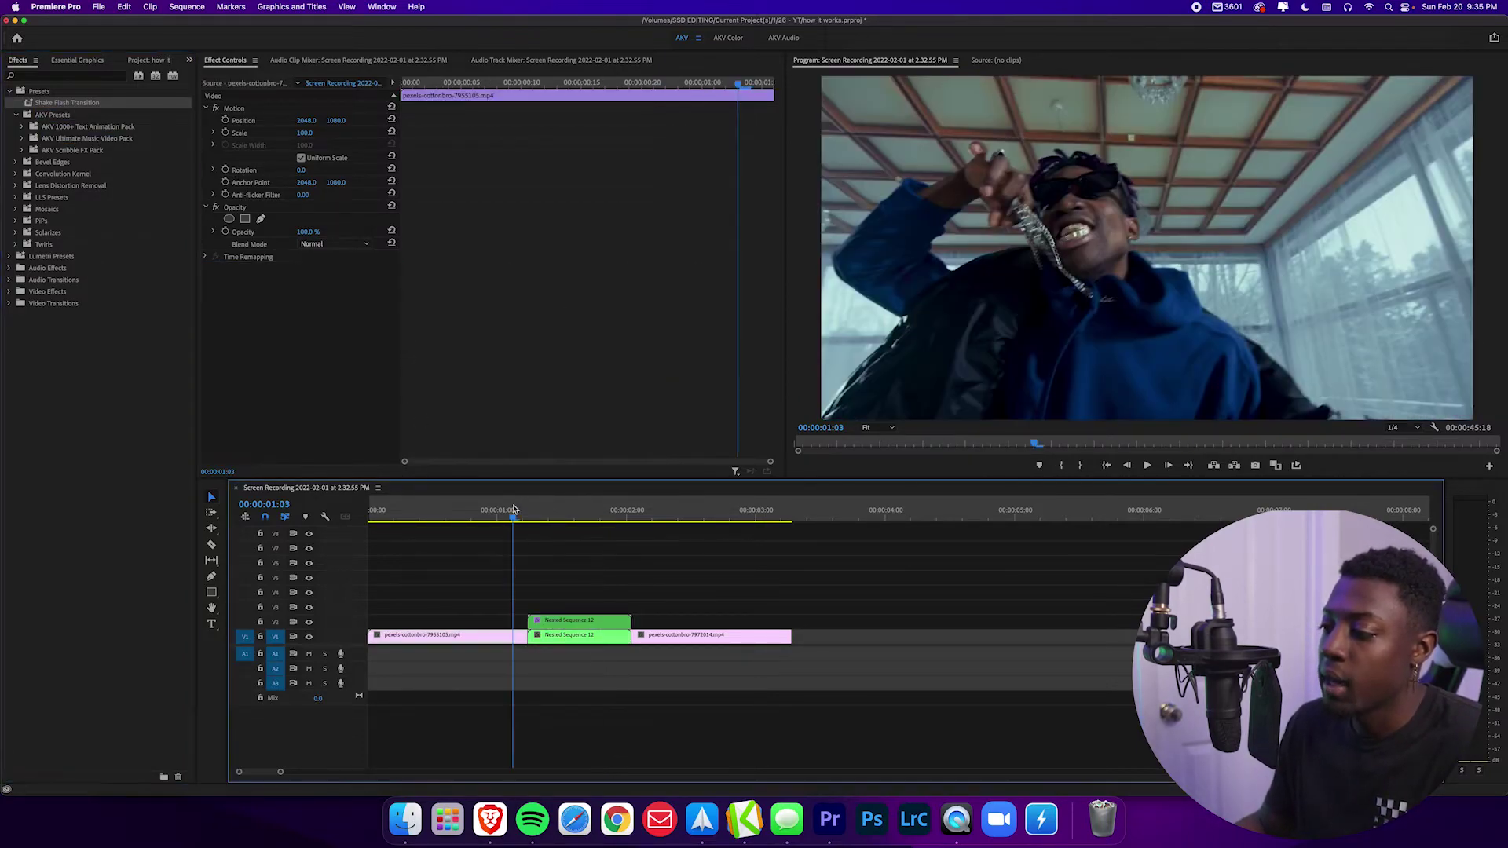
{"action": "key", "text": "space"}
{"action": "left_click_drag", "start_coordinate": [512, 511], "coordinate": [509, 512]}
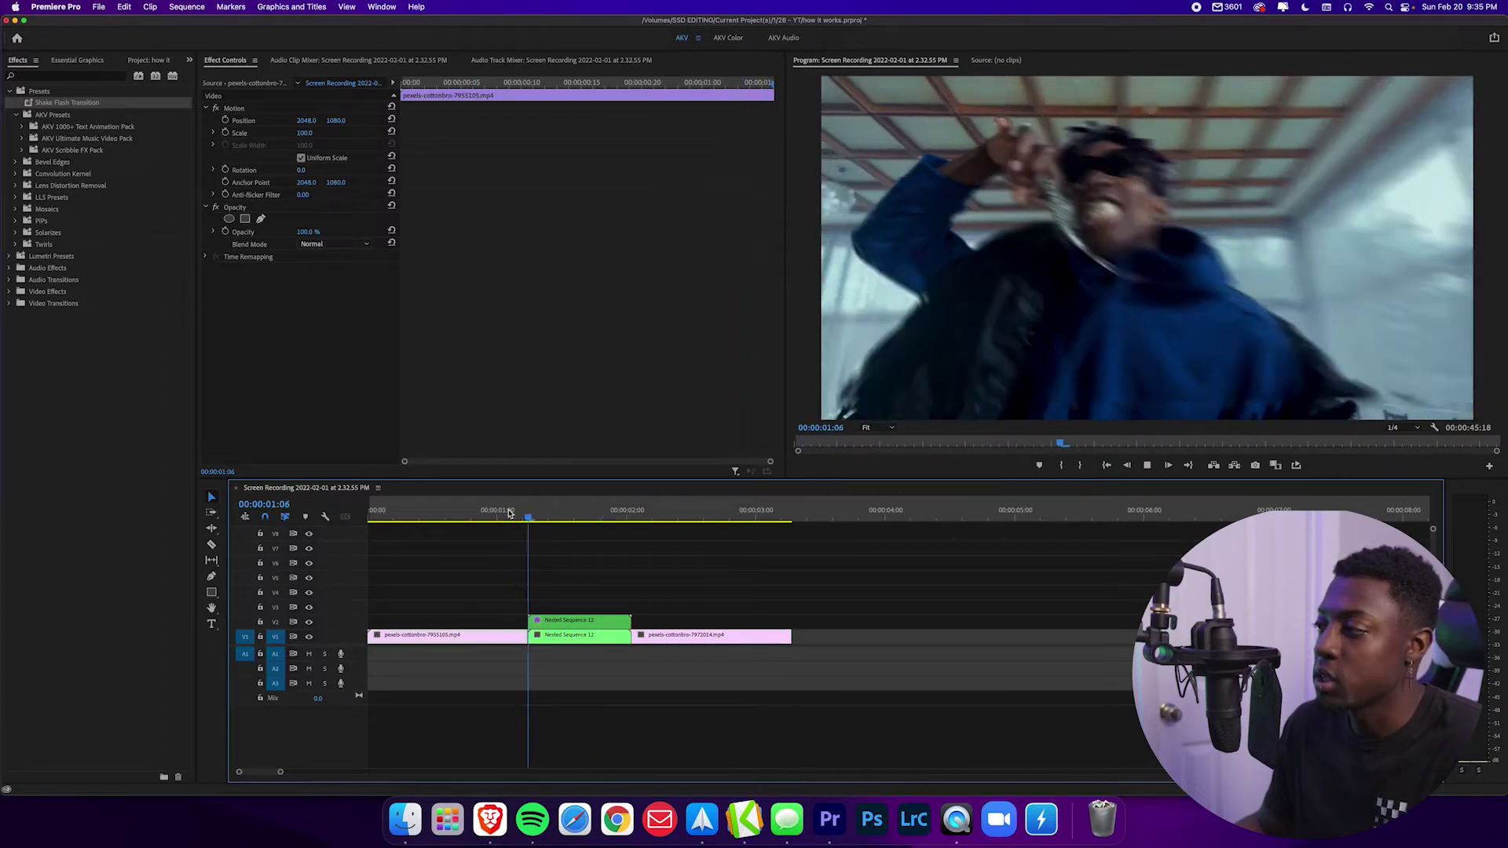
{"action": "left_click", "coordinate": [523, 511]}
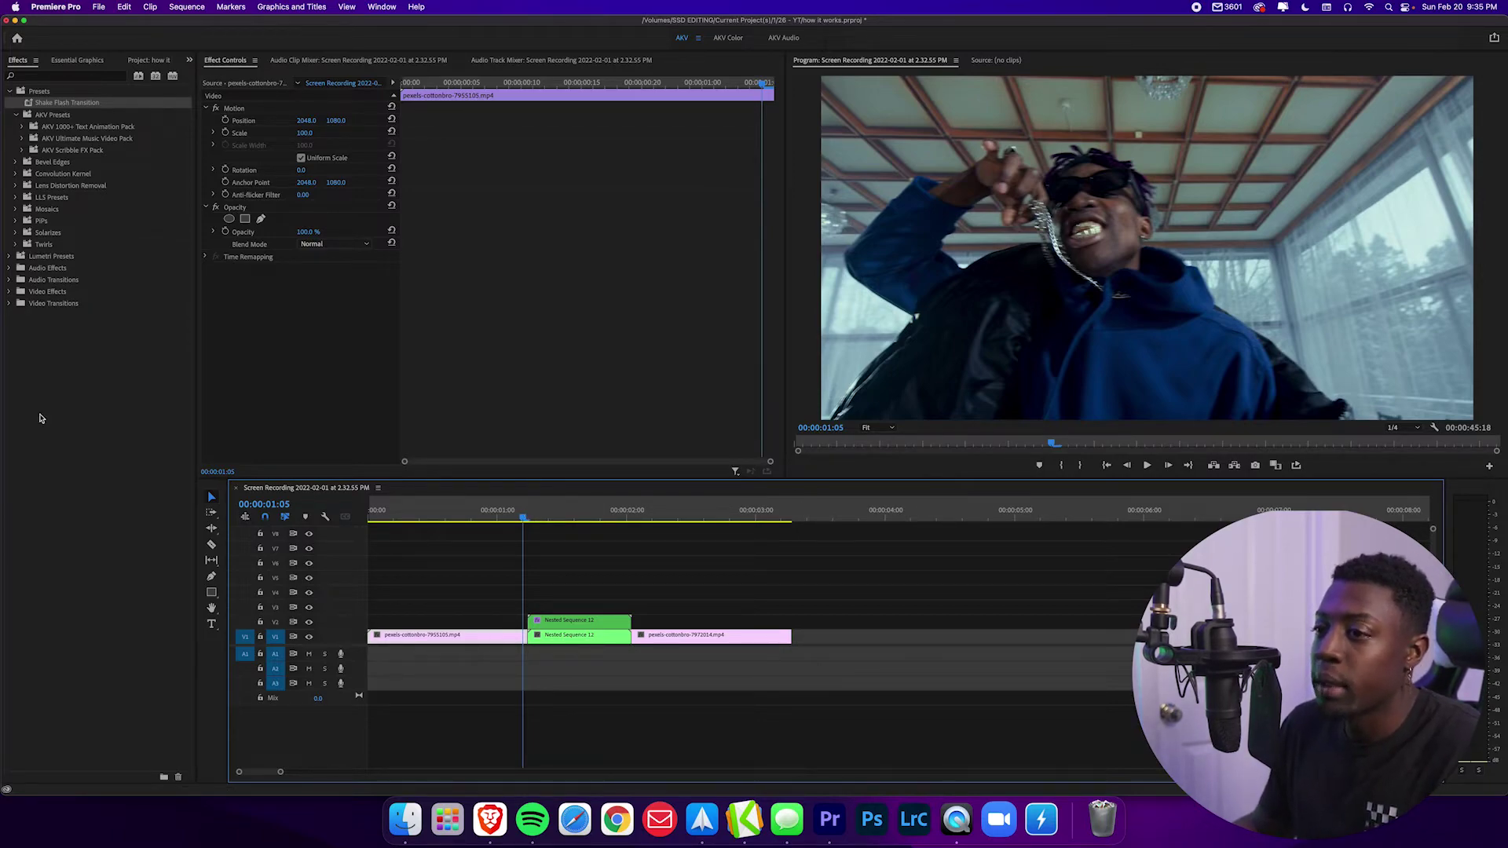
Step: Create a new presets bin named AKV Custom Presets
{"action": "right_click", "coordinate": [57, 351]}
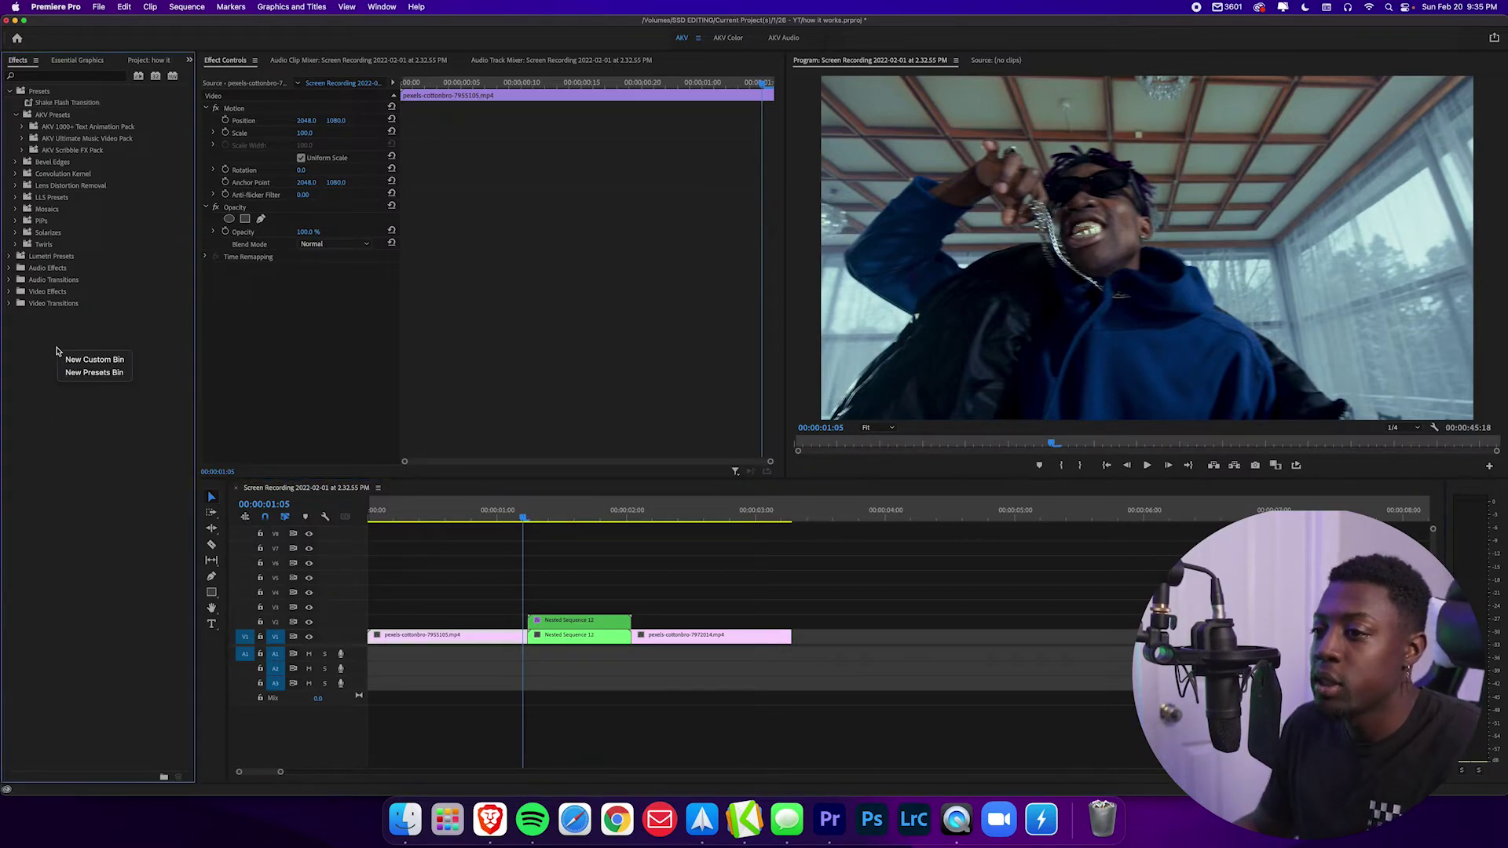
{"action": "left_click", "coordinate": [94, 372]}
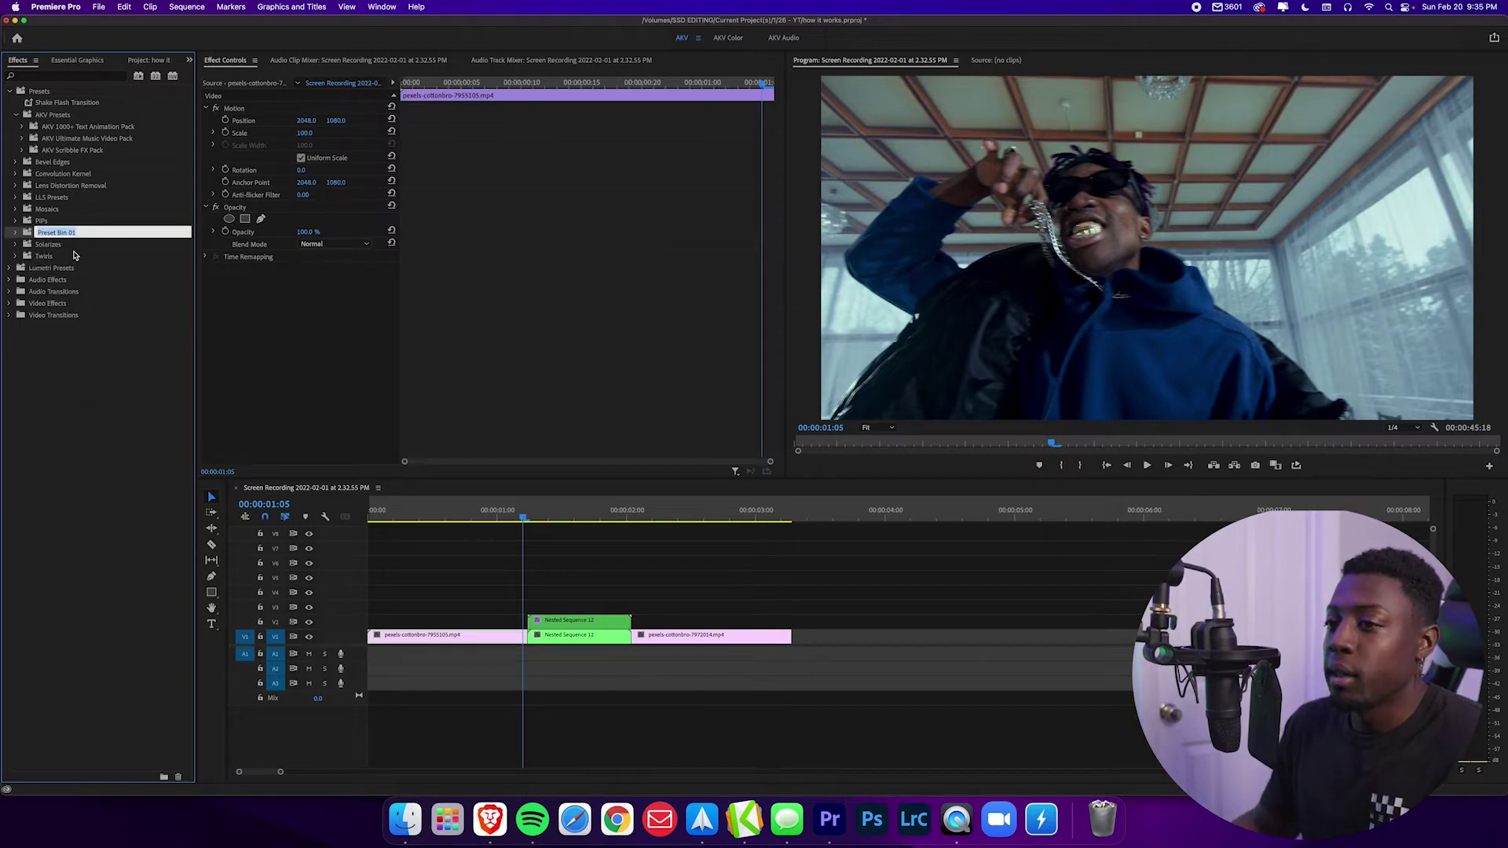
{"action": "type", "text": "AKV"}
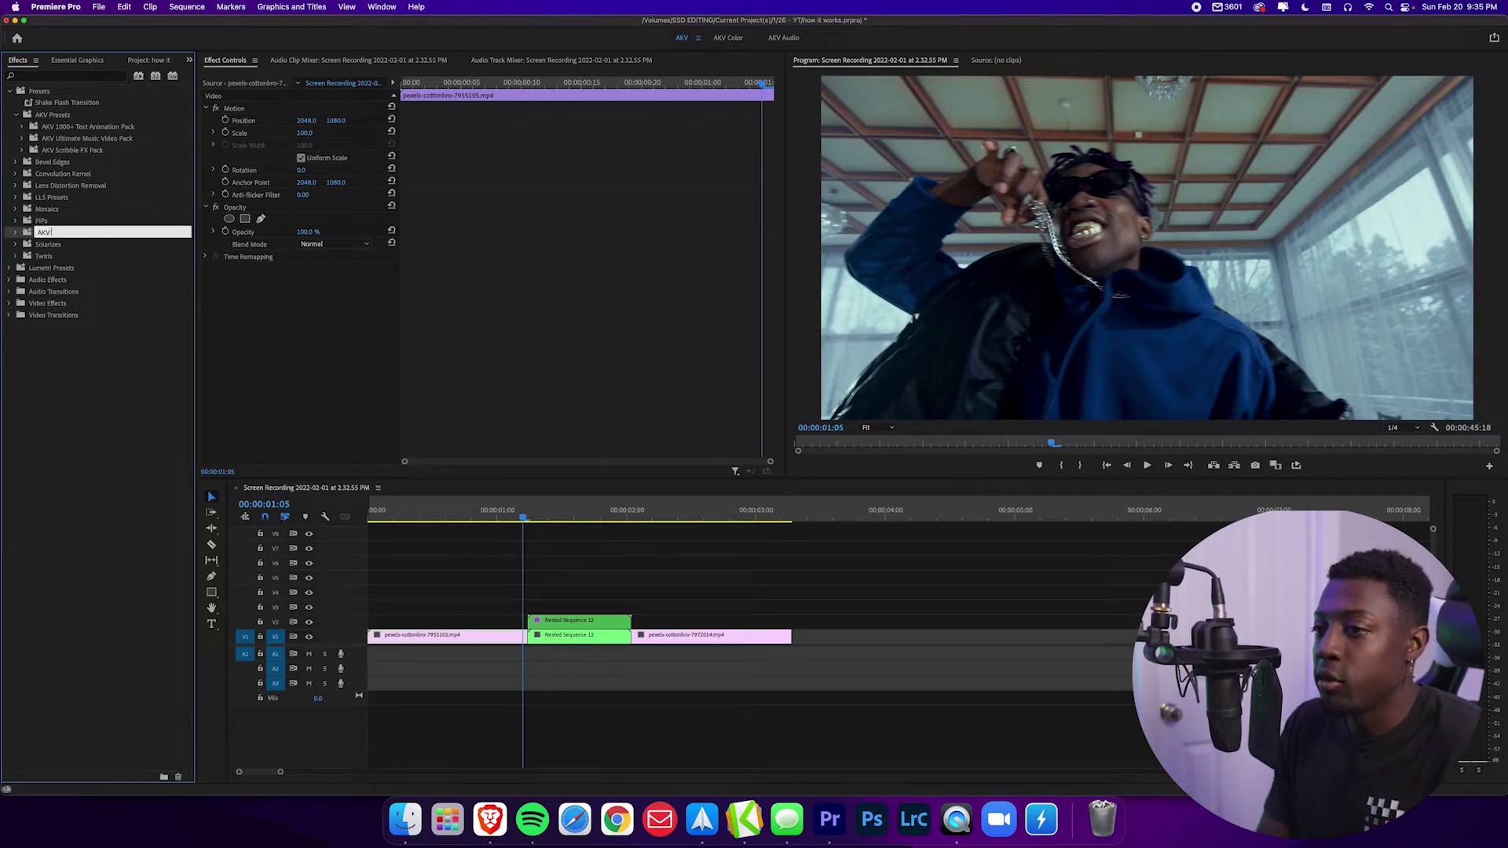
{"action": "type", "text": " Custom Presets"}
{"action": "key", "text": "Return"}
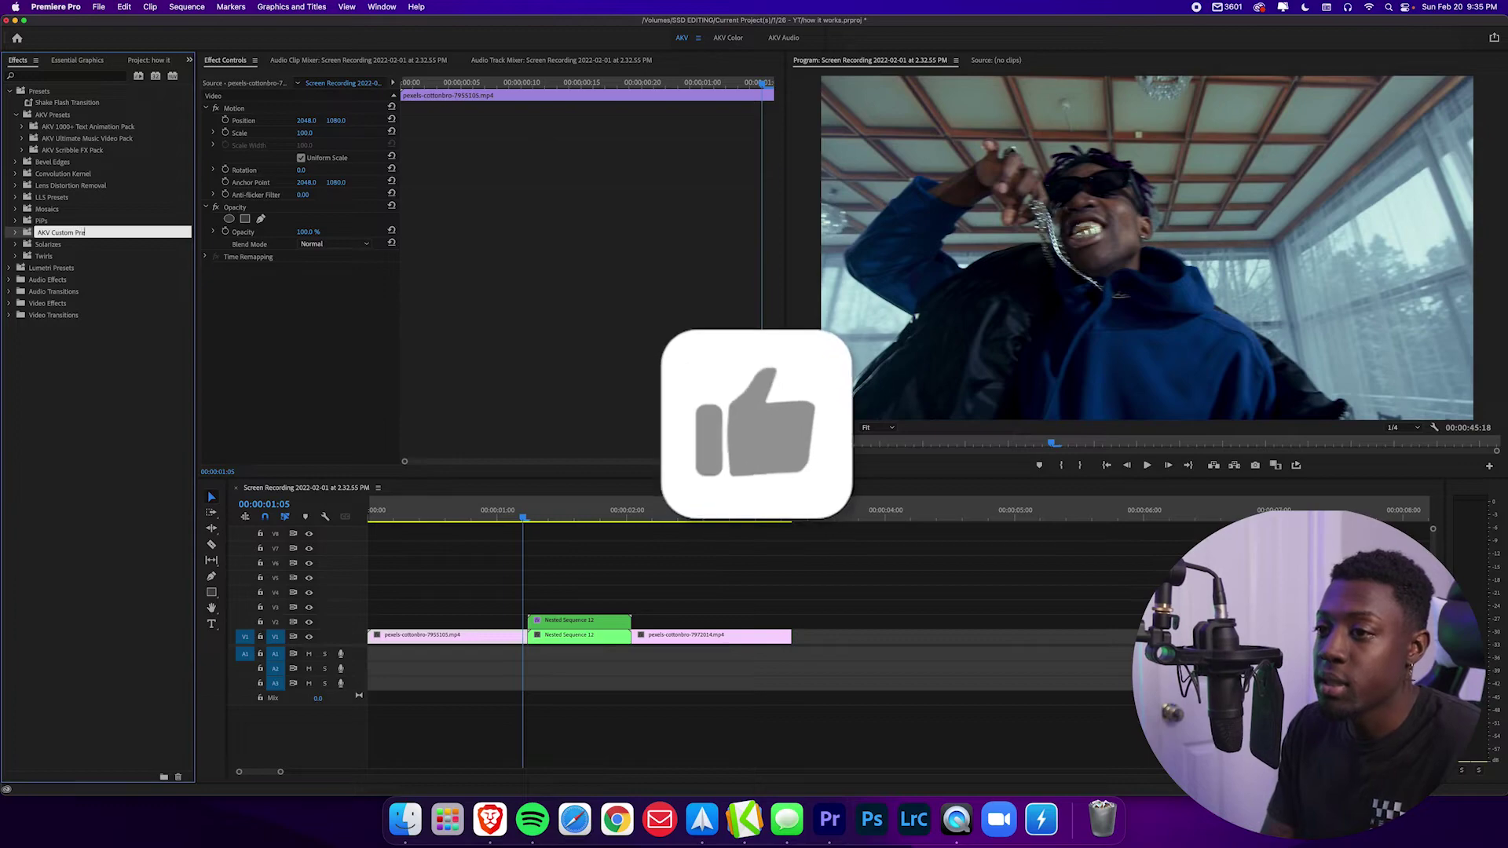
Step: Move the Shake Flash Transition preset into the AKV Custom Presets bin and expand the bin
{"action": "left_click", "coordinate": [73, 103]}
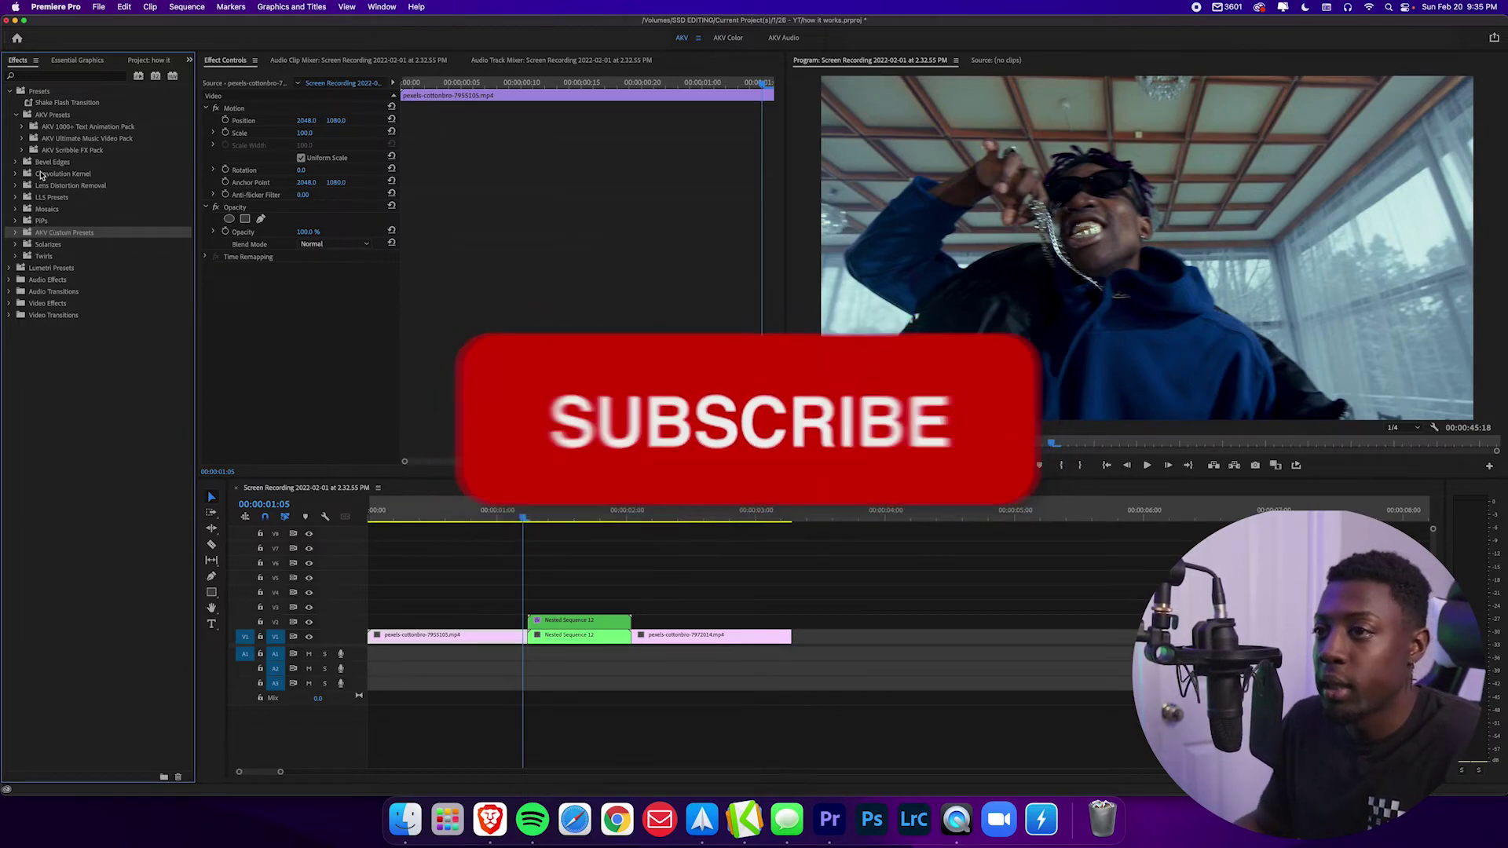
{"action": "left_click_drag", "start_coordinate": [73, 106], "coordinate": [57, 235]}
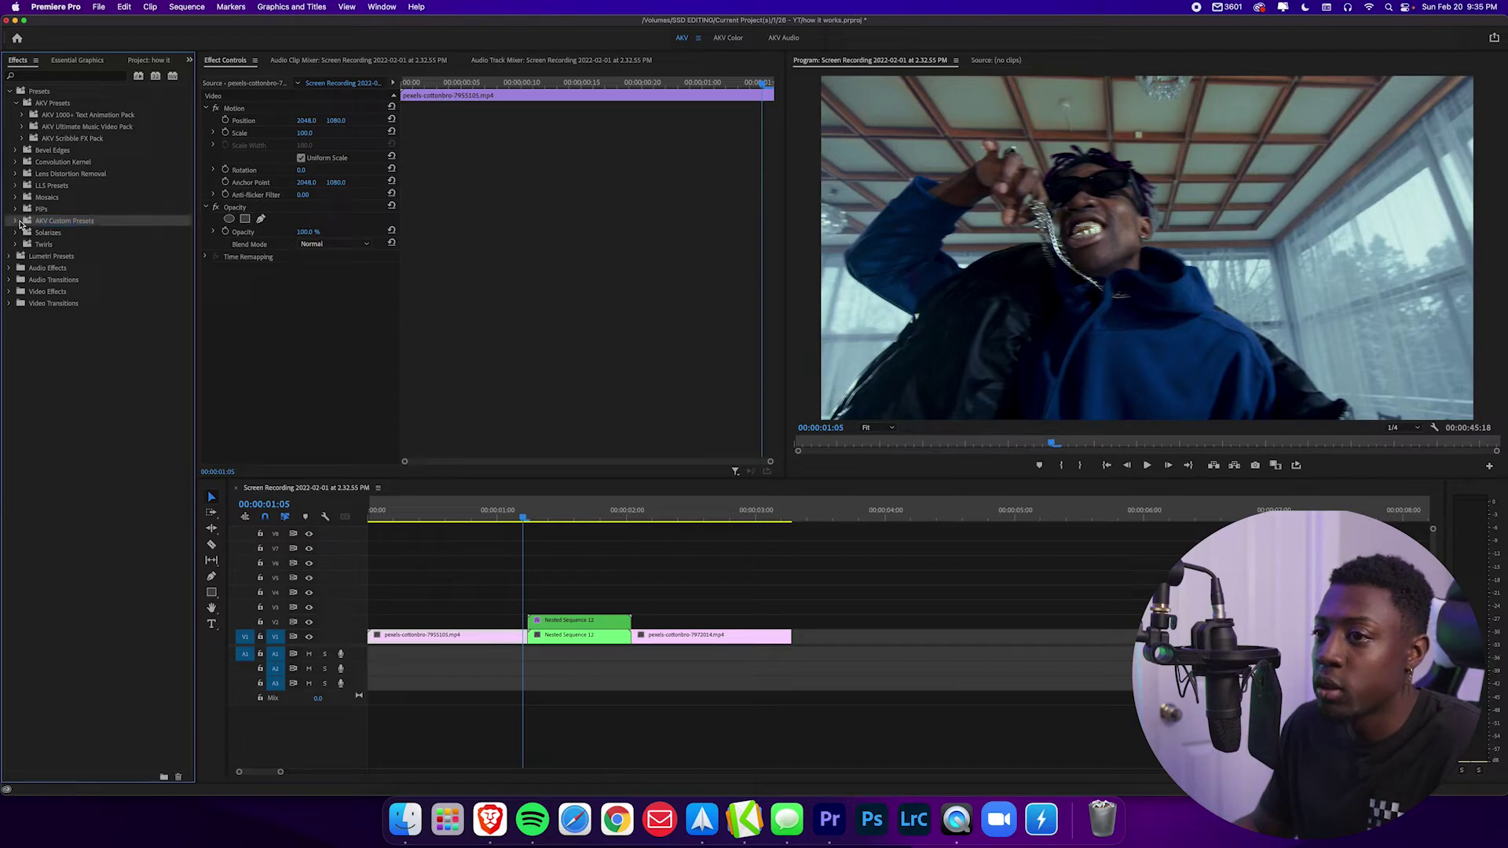
{"action": "left_click", "coordinate": [16, 222]}
{"action": "left_click", "coordinate": [16, 222]}
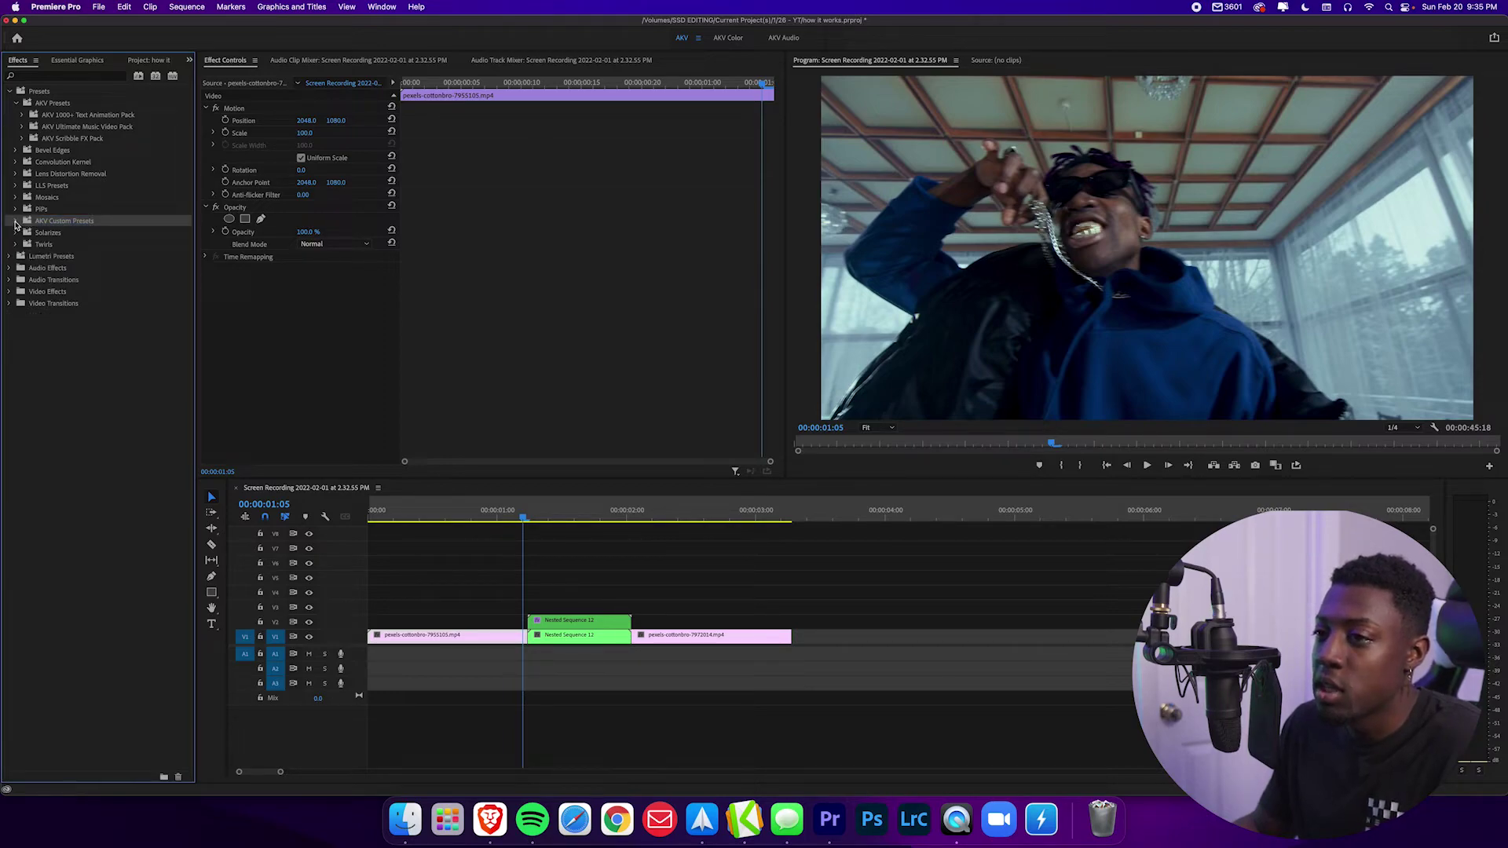
{"action": "left_click", "coordinate": [15, 222]}
Step: Save the upper nested sequence's Transform, Lens Distortion, Levels and Invert effects as another preset named Shake Invert Transition
{"action": "left_click", "coordinate": [586, 633]}
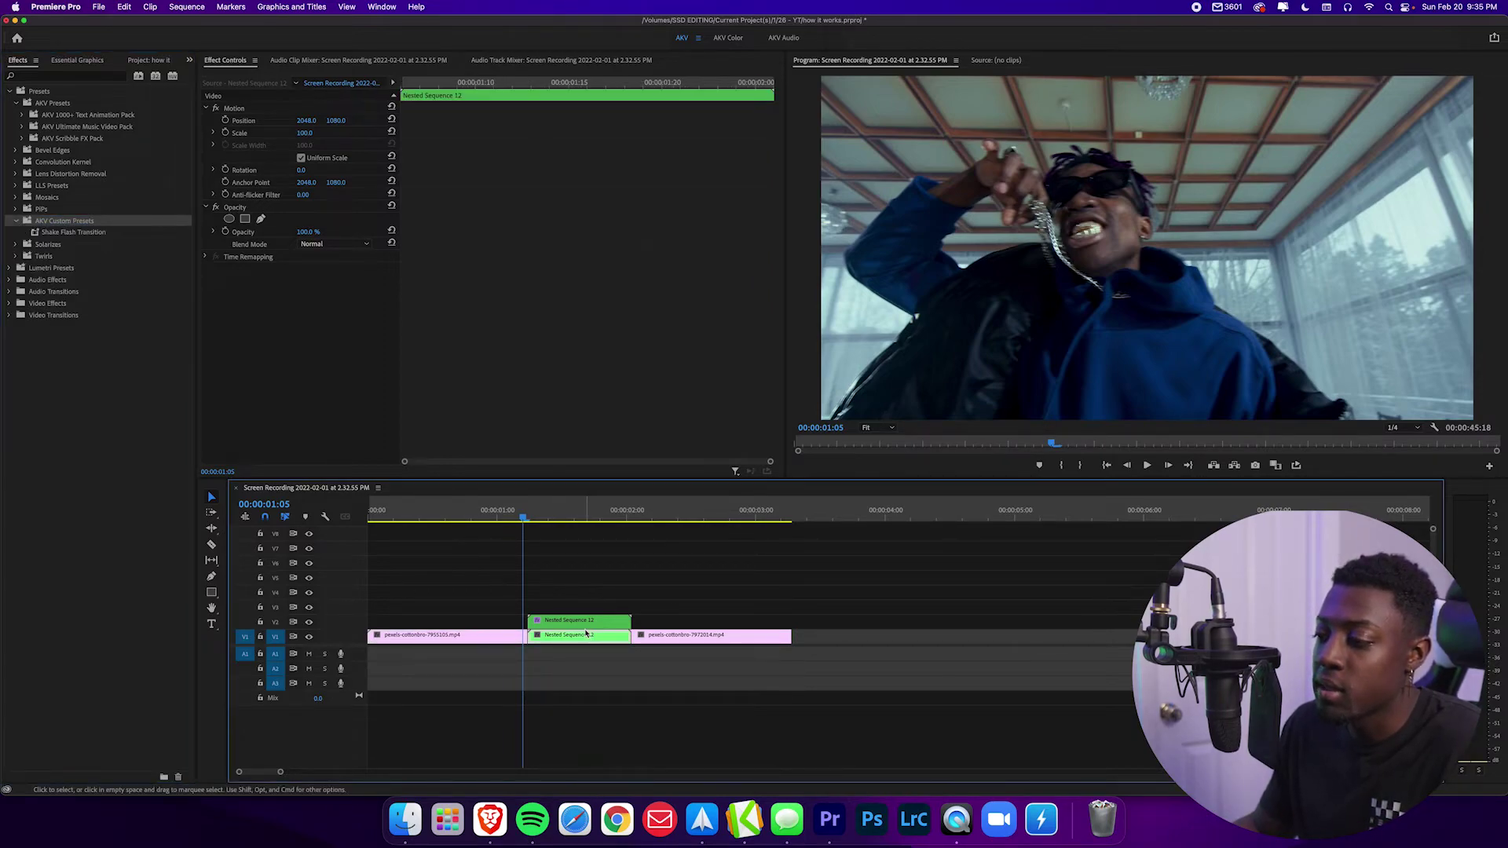
{"action": "left_click_drag", "start_coordinate": [73, 231], "coordinate": [335, 271]}
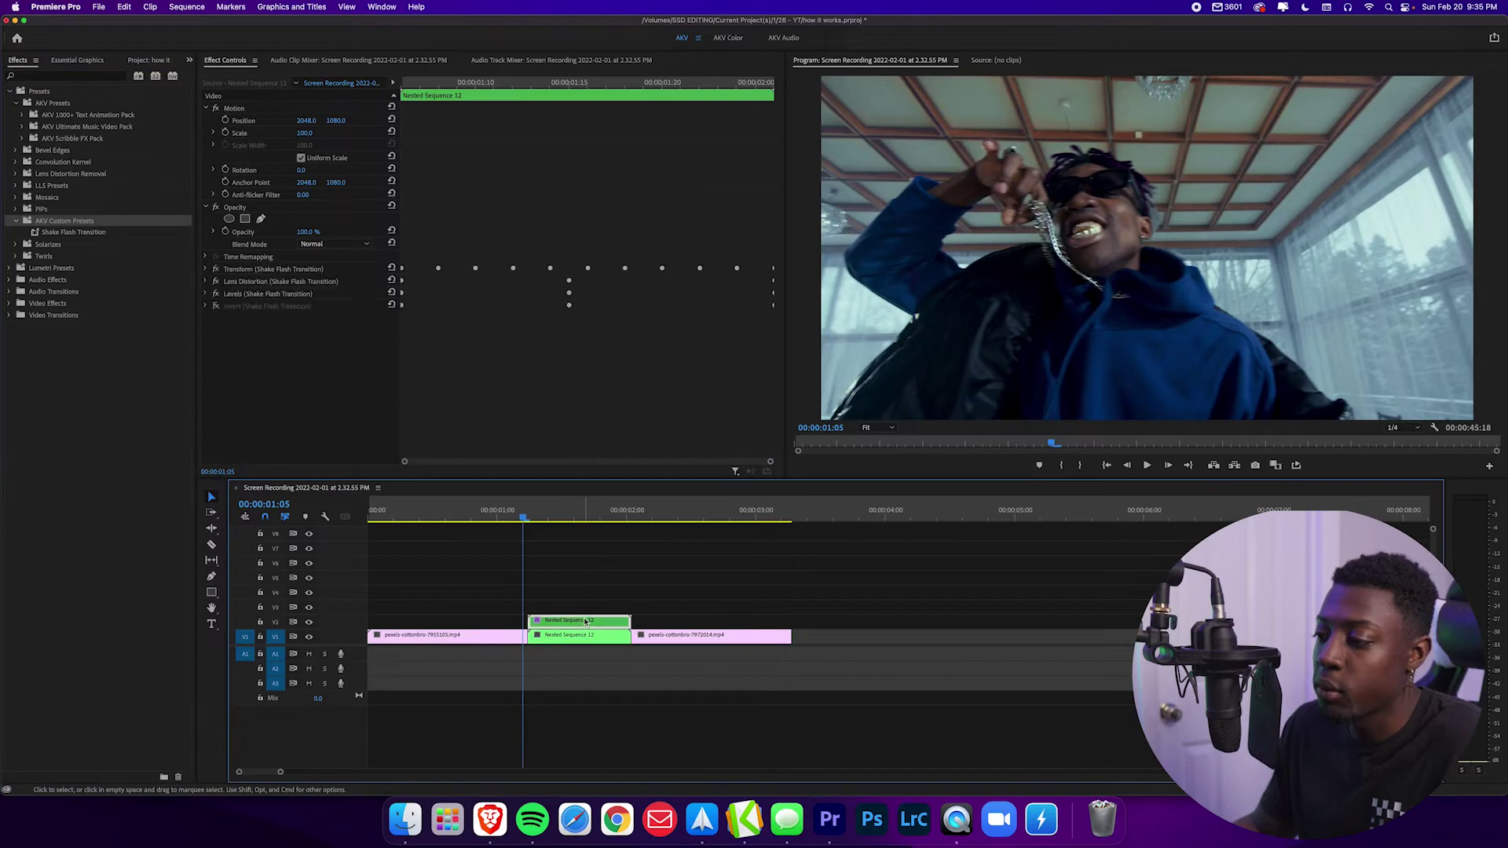
{"action": "left_click", "coordinate": [223, 306]}
{"action": "left_click", "coordinate": [266, 283], "text": "shift"}
{"action": "left_click", "coordinate": [266, 270], "text": "shift"}
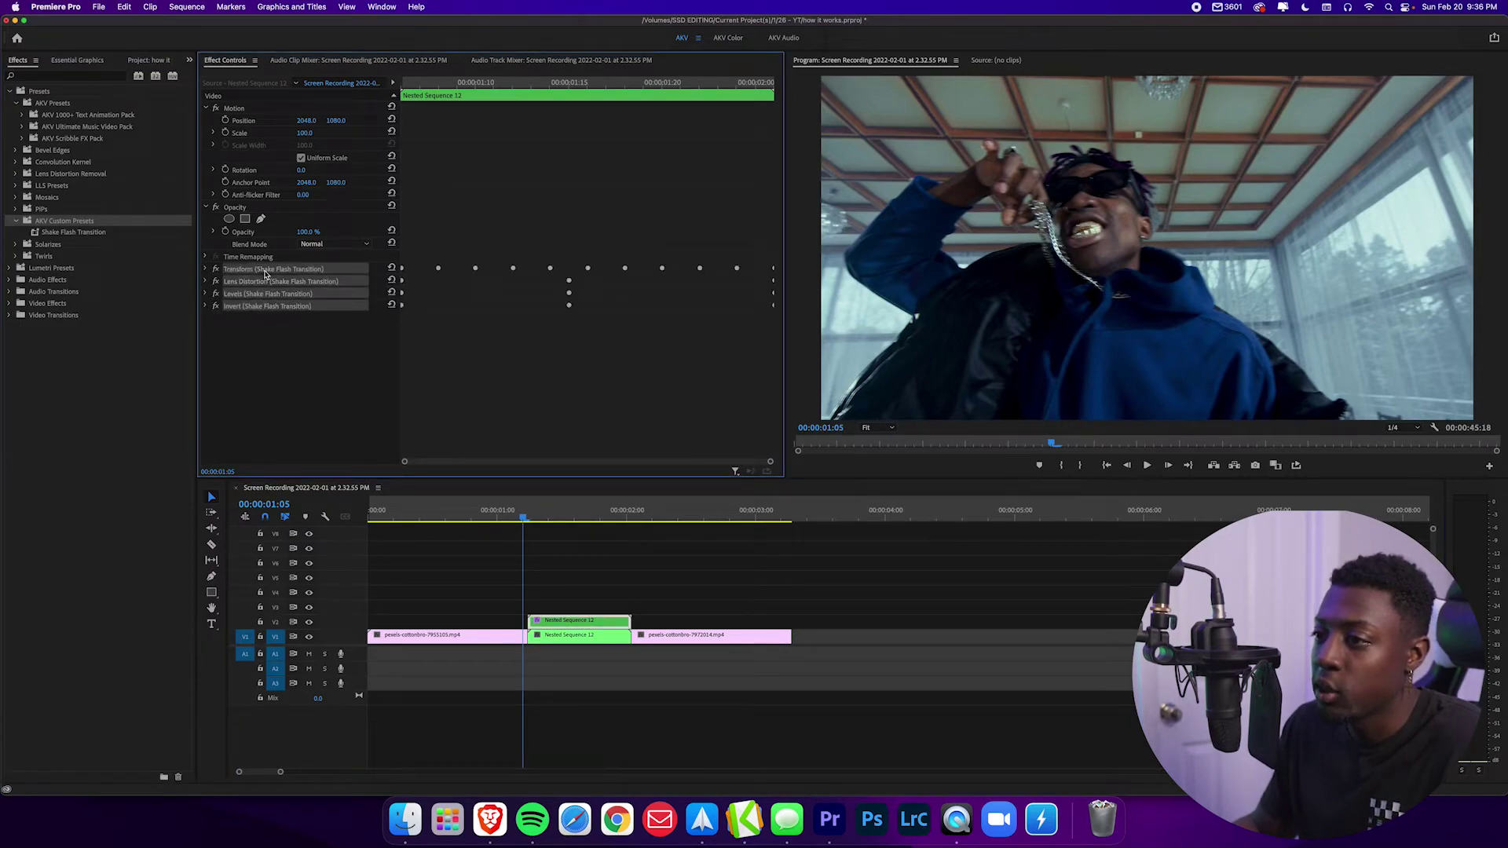
{"action": "right_click", "coordinate": [266, 272]}
{"action": "left_click", "coordinate": [284, 295]}
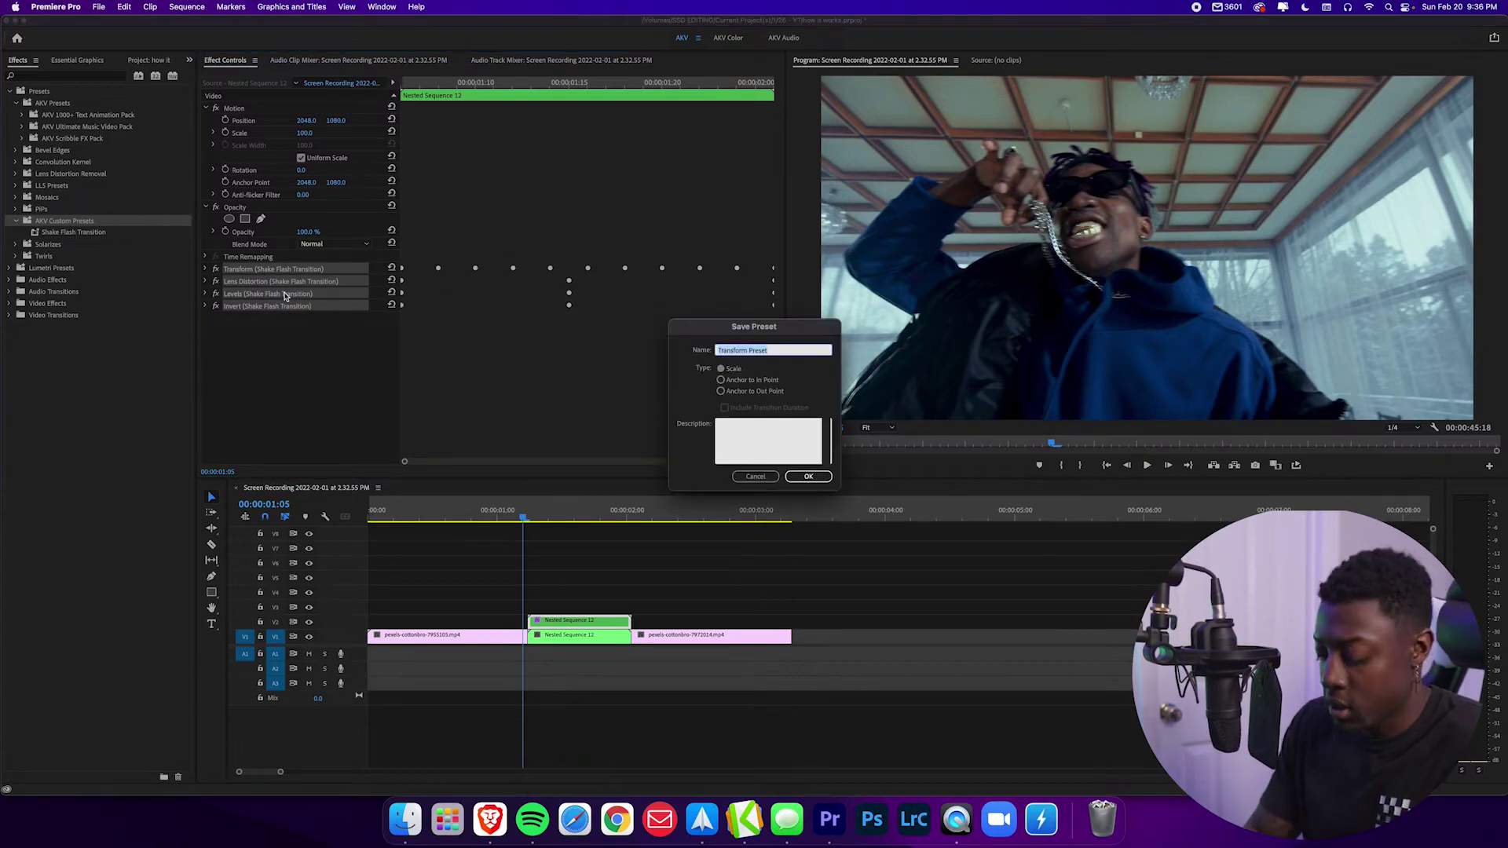
{"action": "type", "text": "Shake F"}
{"action": "key", "text": "BackSpace"}
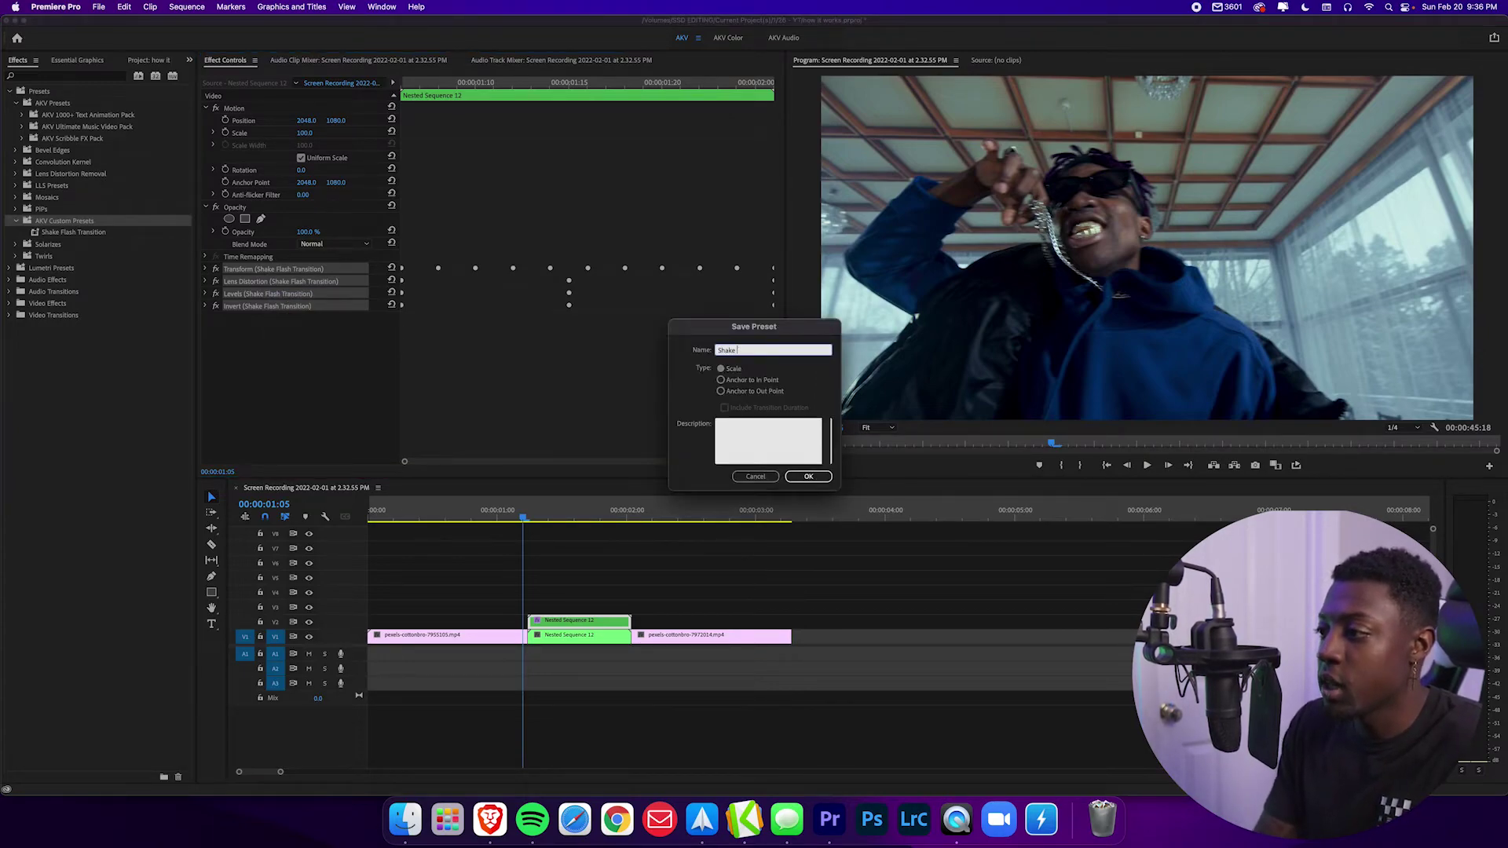
{"action": "type", "text": "Invert"}
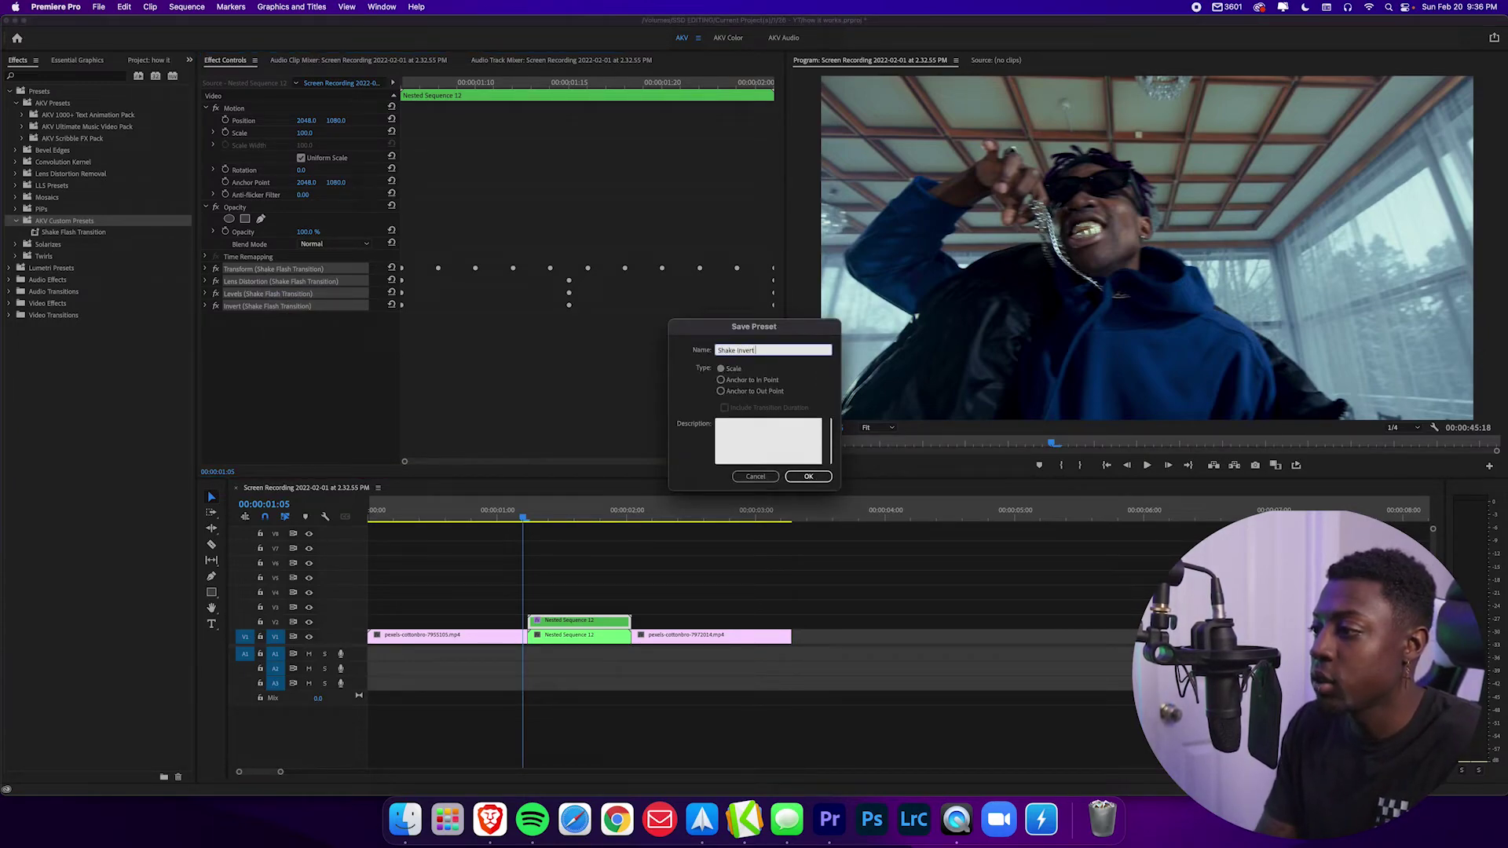
{"action": "type", "text": " Transi"}
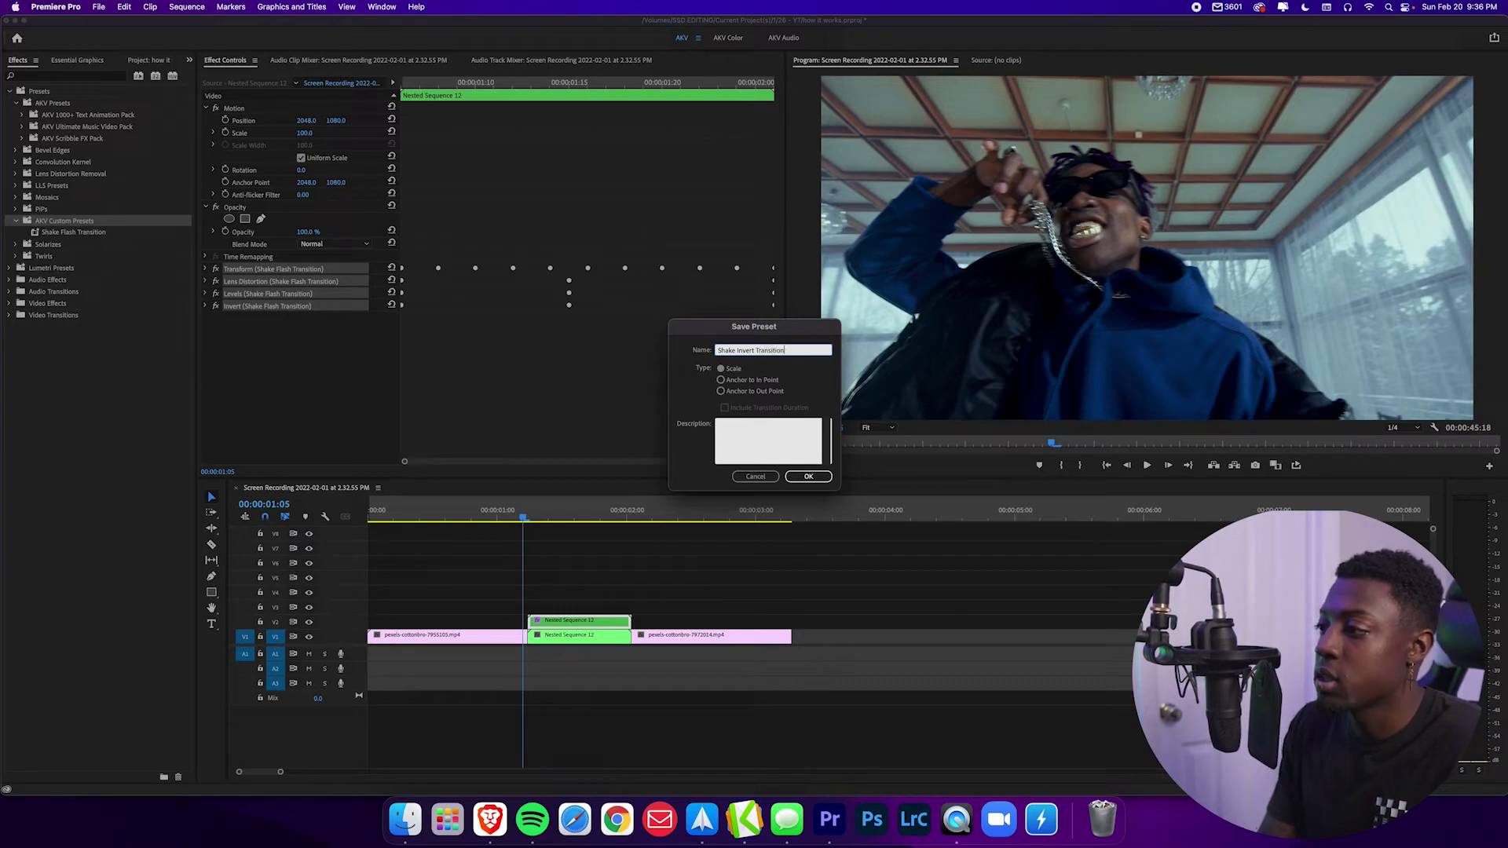
{"action": "type", "text": "tion"}
{"action": "key", "text": "Return"}
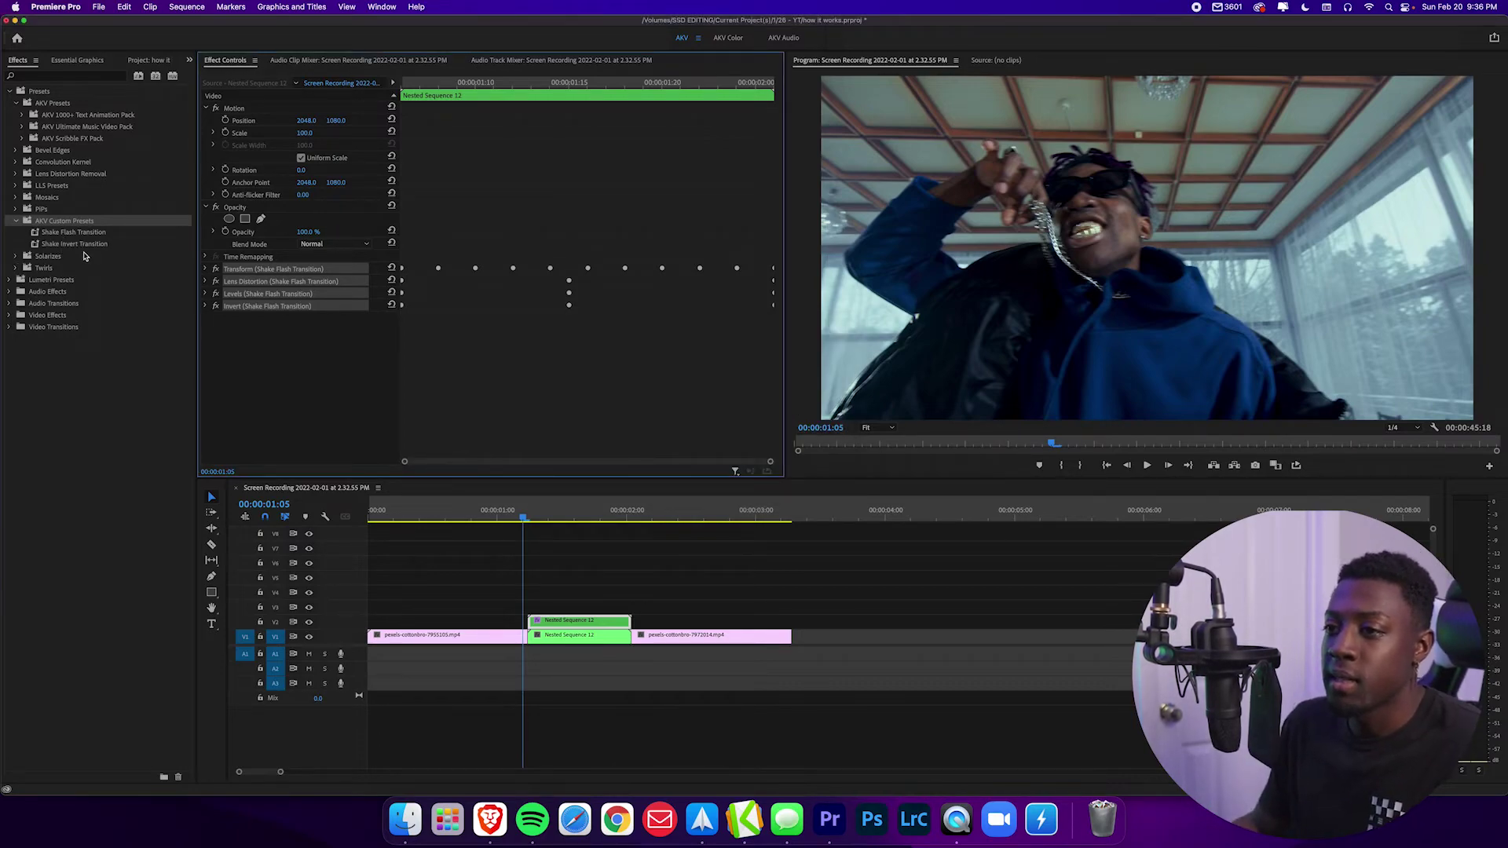
Step: Export the AKV Custom Presets bin to the Downloads folder as a Premiere Pro Filter Preset file named AKV Favorite Transition
{"action": "left_click", "coordinate": [15, 222]}
{"action": "left_click", "coordinate": [16, 223]}
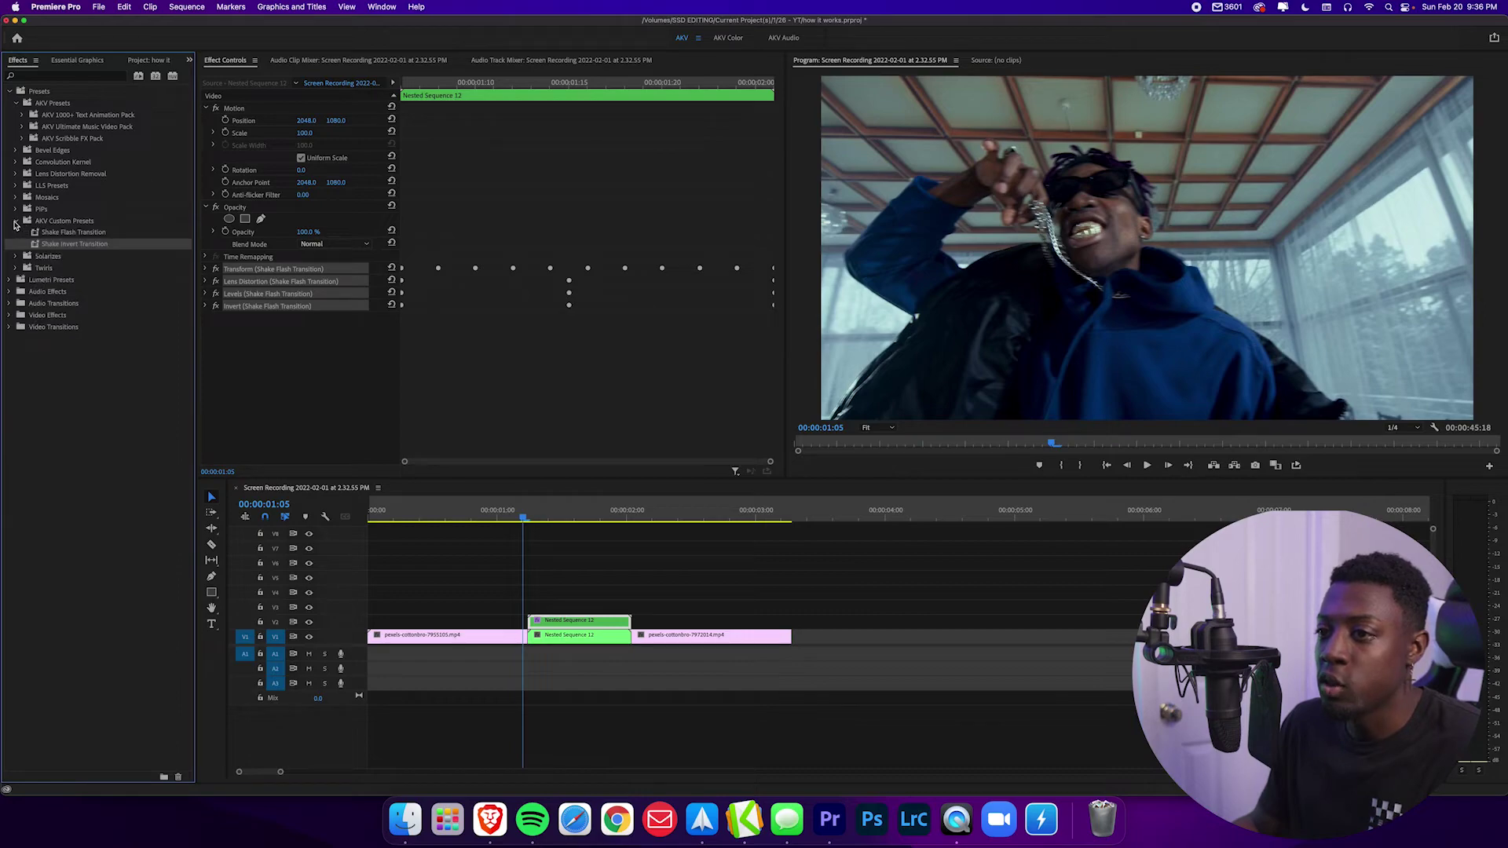
{"action": "left_click", "coordinate": [15, 224]}
{"action": "left_click", "coordinate": [54, 224]}
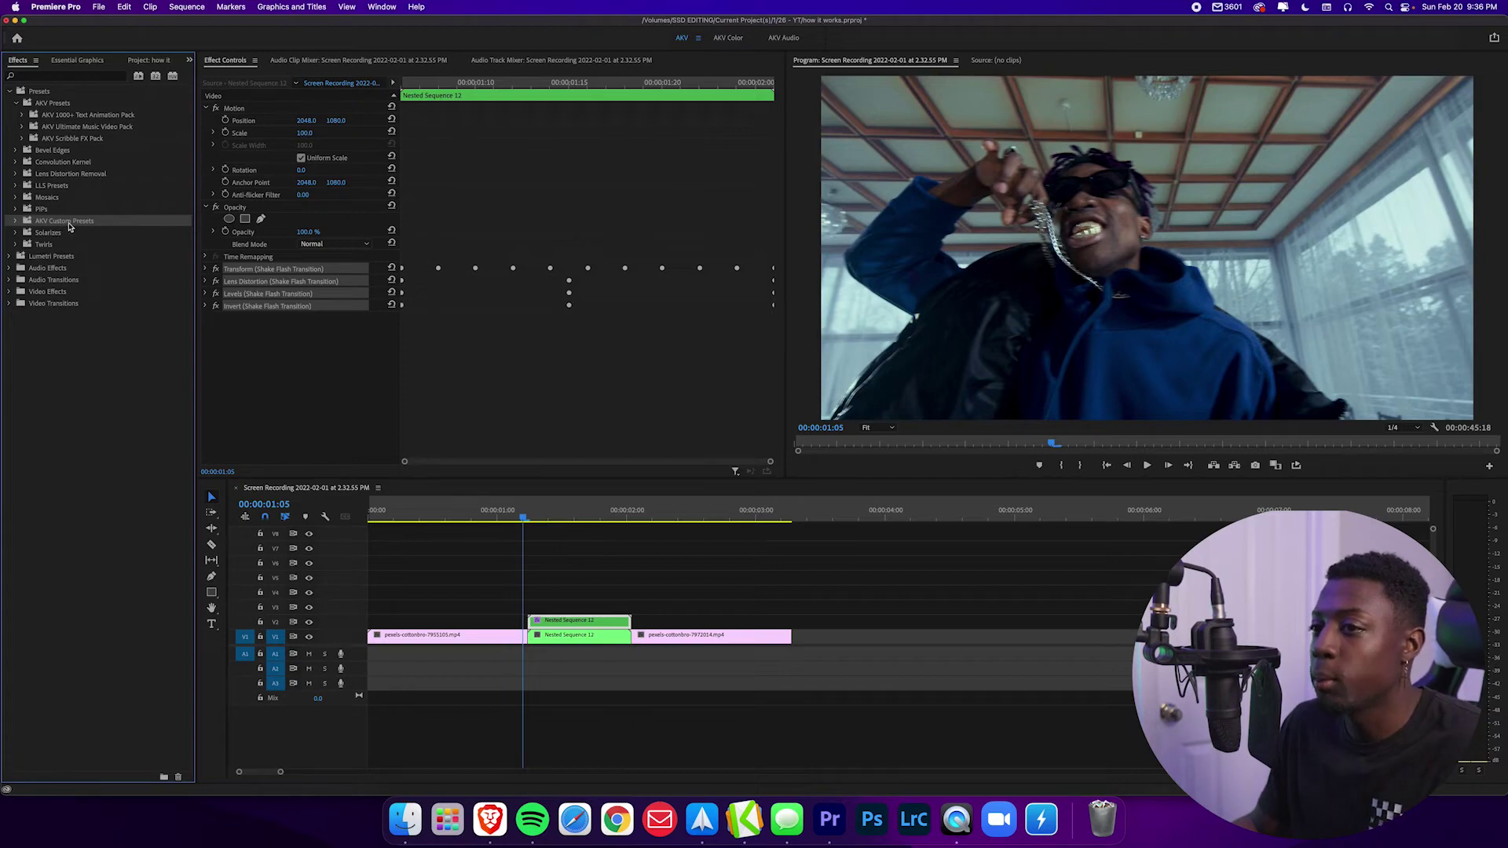
{"action": "right_click", "coordinate": [69, 226]}
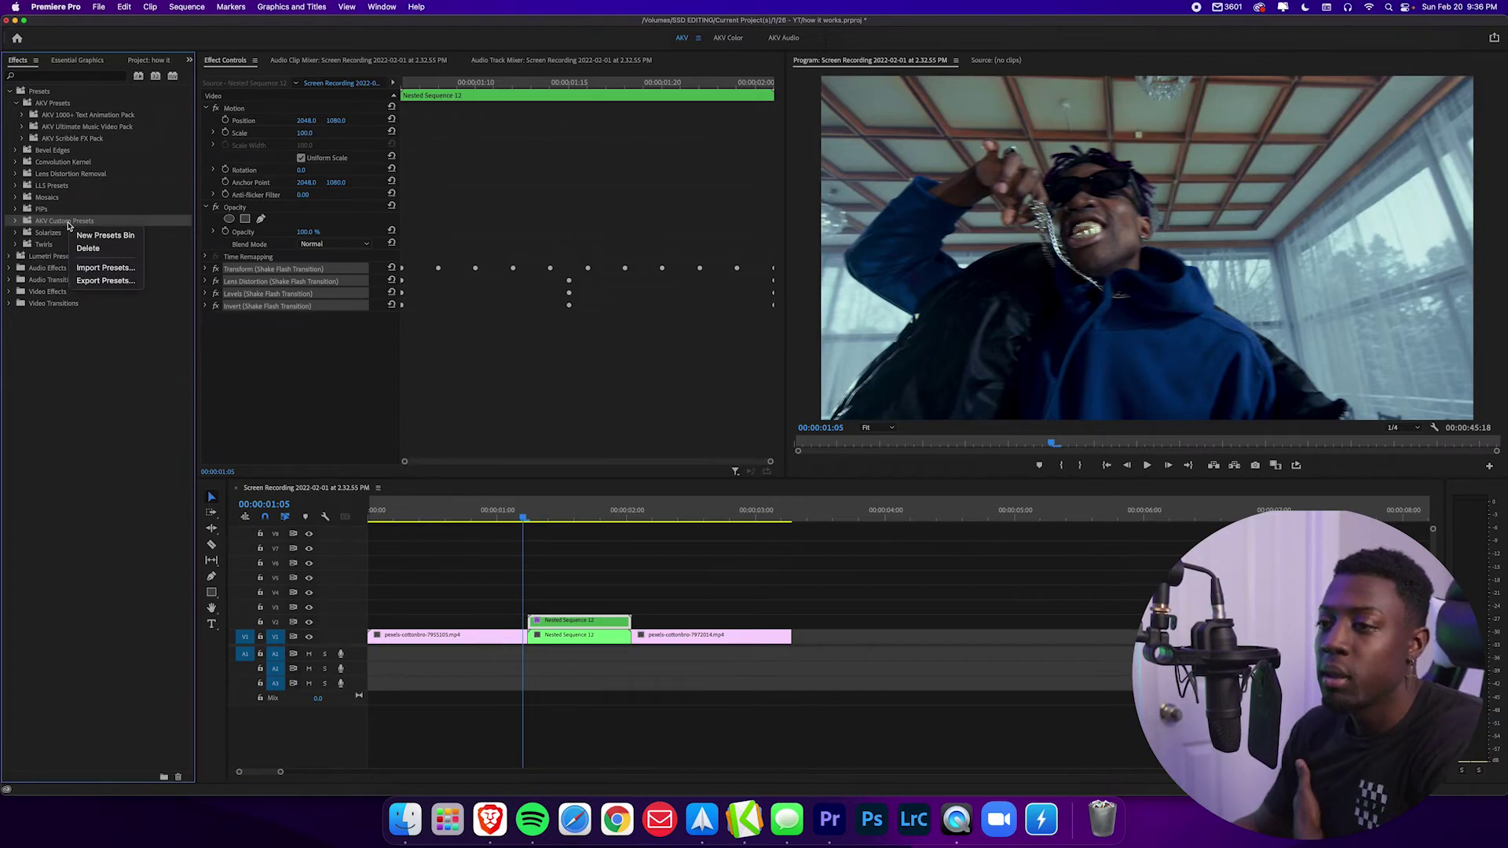
{"action": "left_click", "coordinate": [105, 281]}
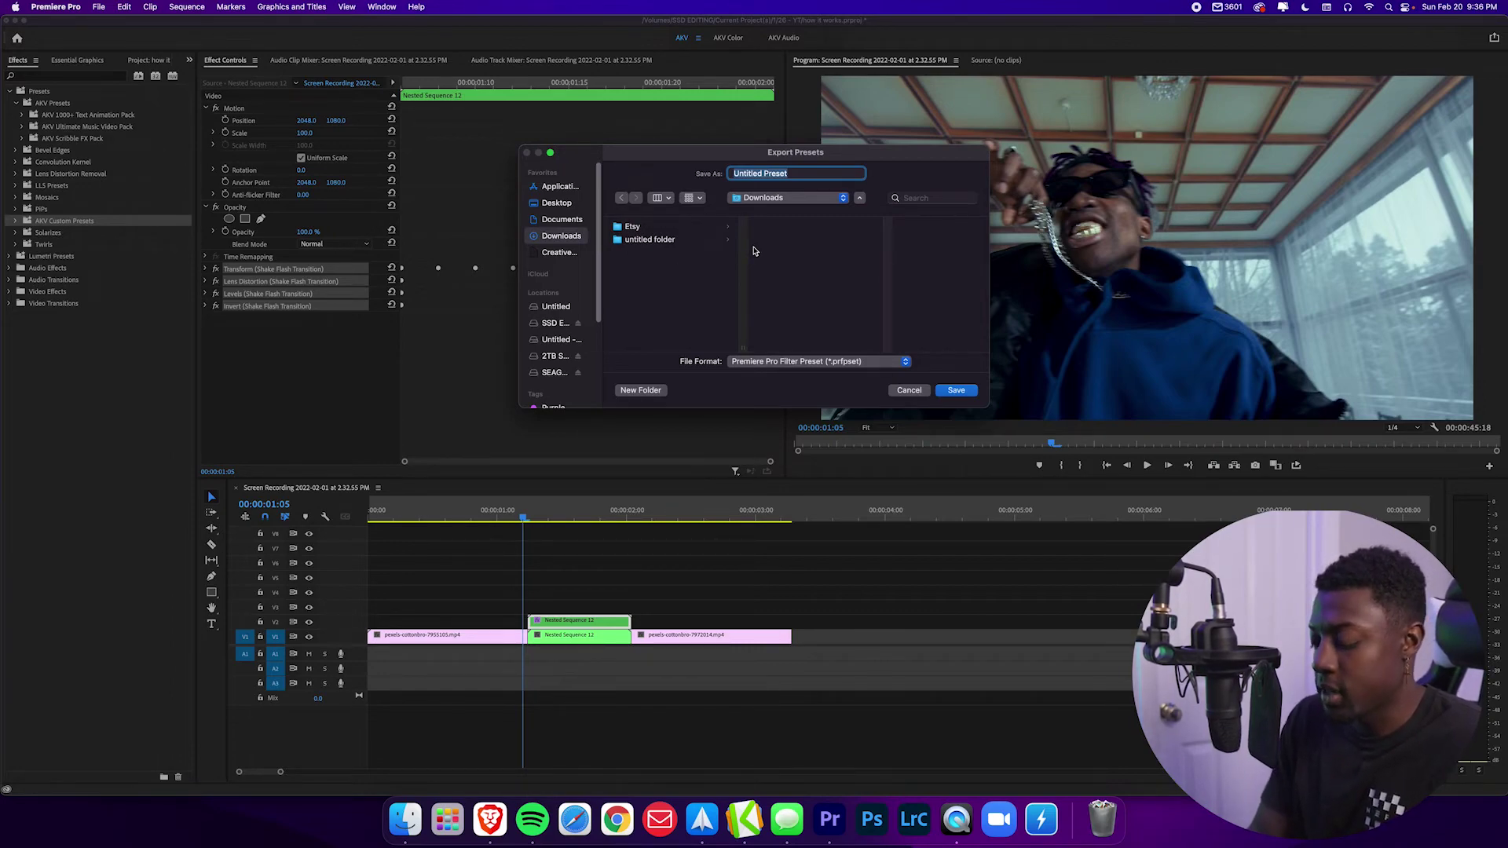
{"action": "type", "text": "AKV Favorite Transition"}
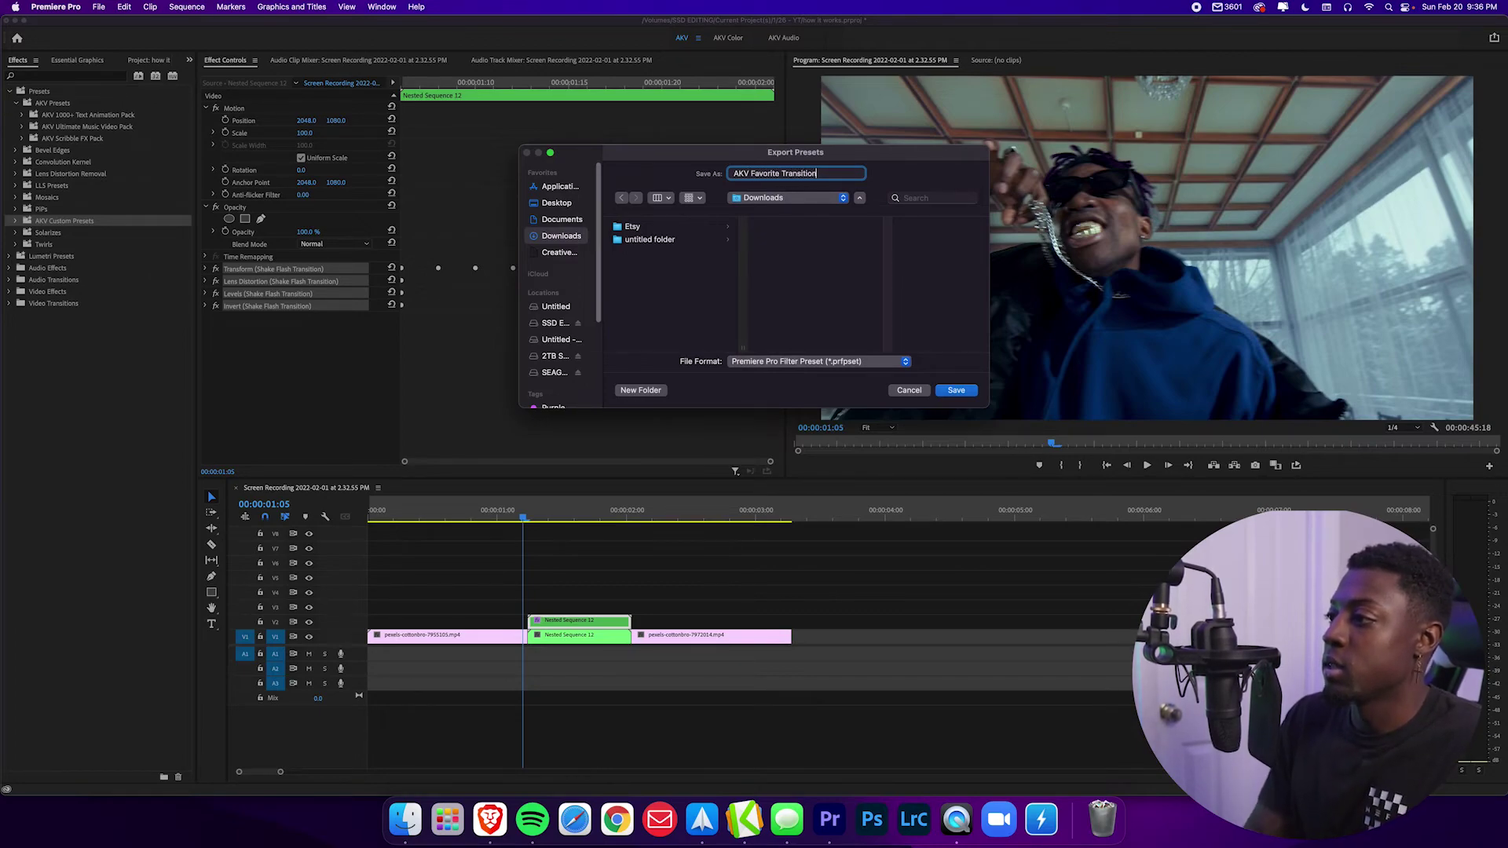
{"action": "key", "text": "Return"}
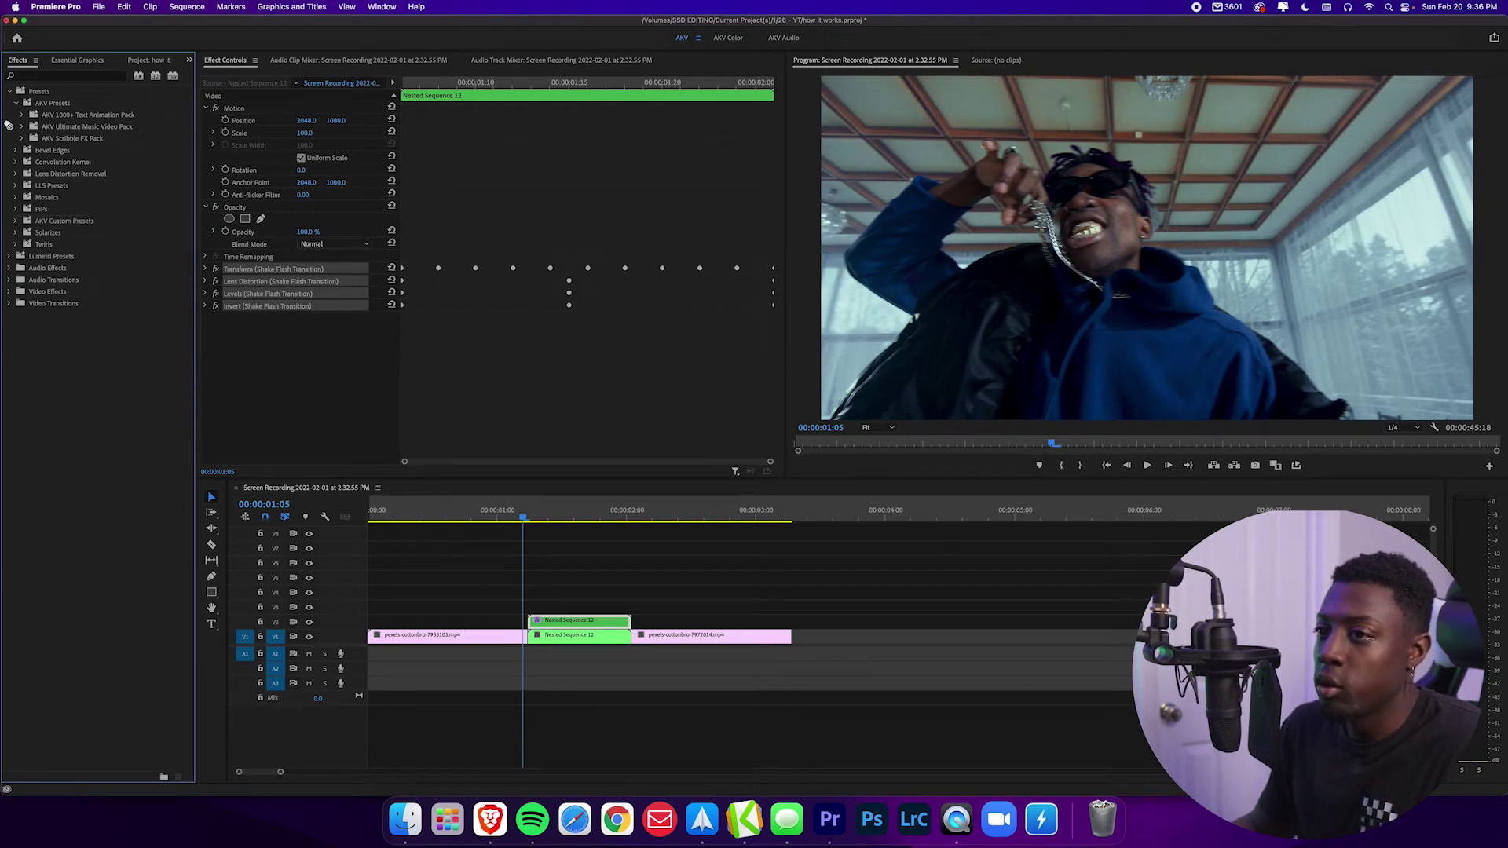
Step: Collapse the Presets folder and import the AKV Favorite Transitions.prfpset file from the Downloads folder into it
{"action": "left_click", "coordinate": [9, 92]}
{"action": "right_click", "coordinate": [41, 95]}
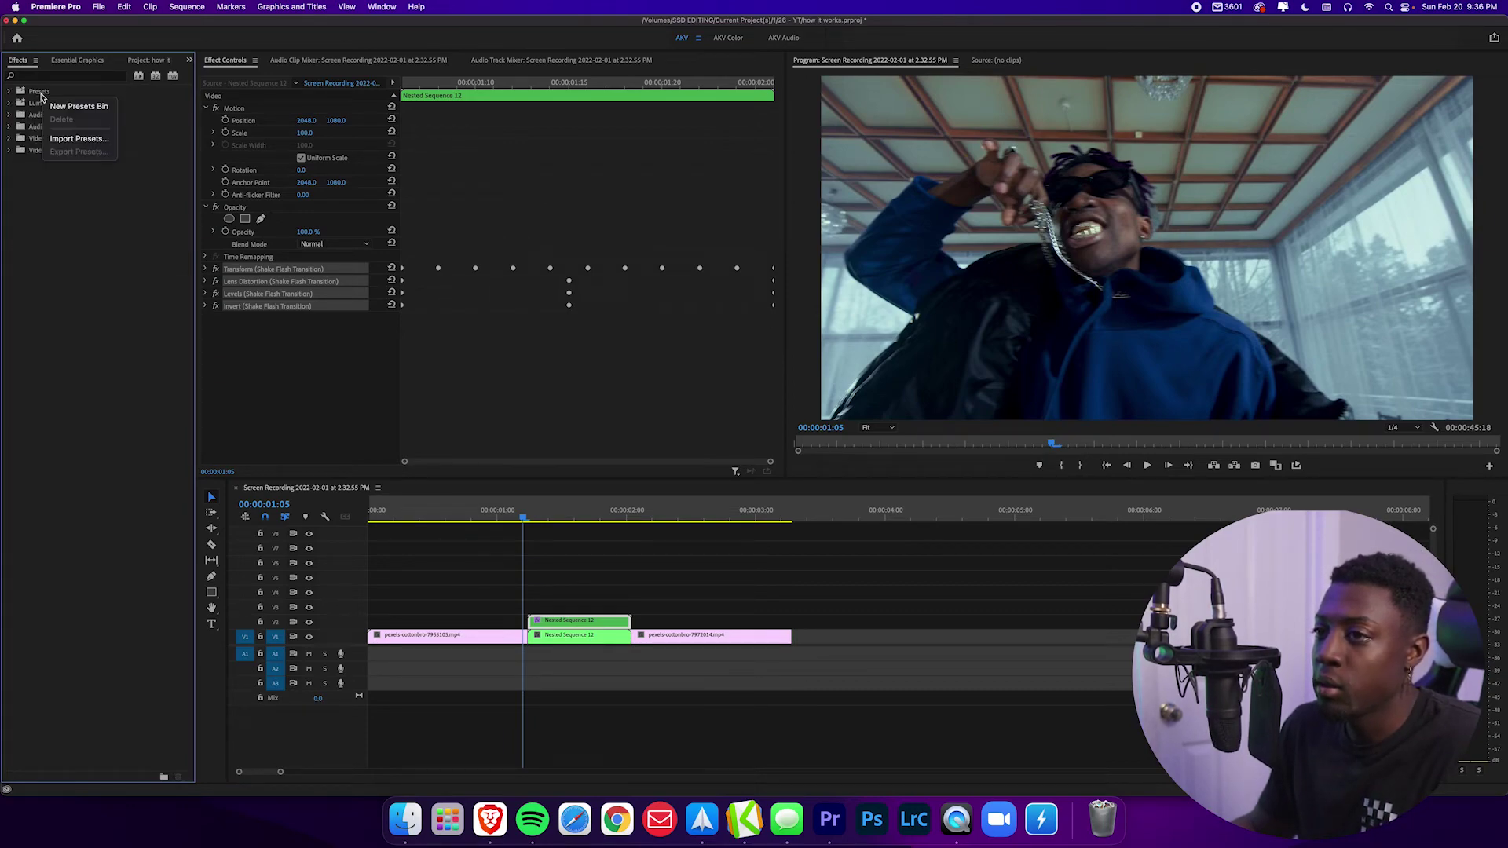
{"action": "left_click", "coordinate": [70, 140]}
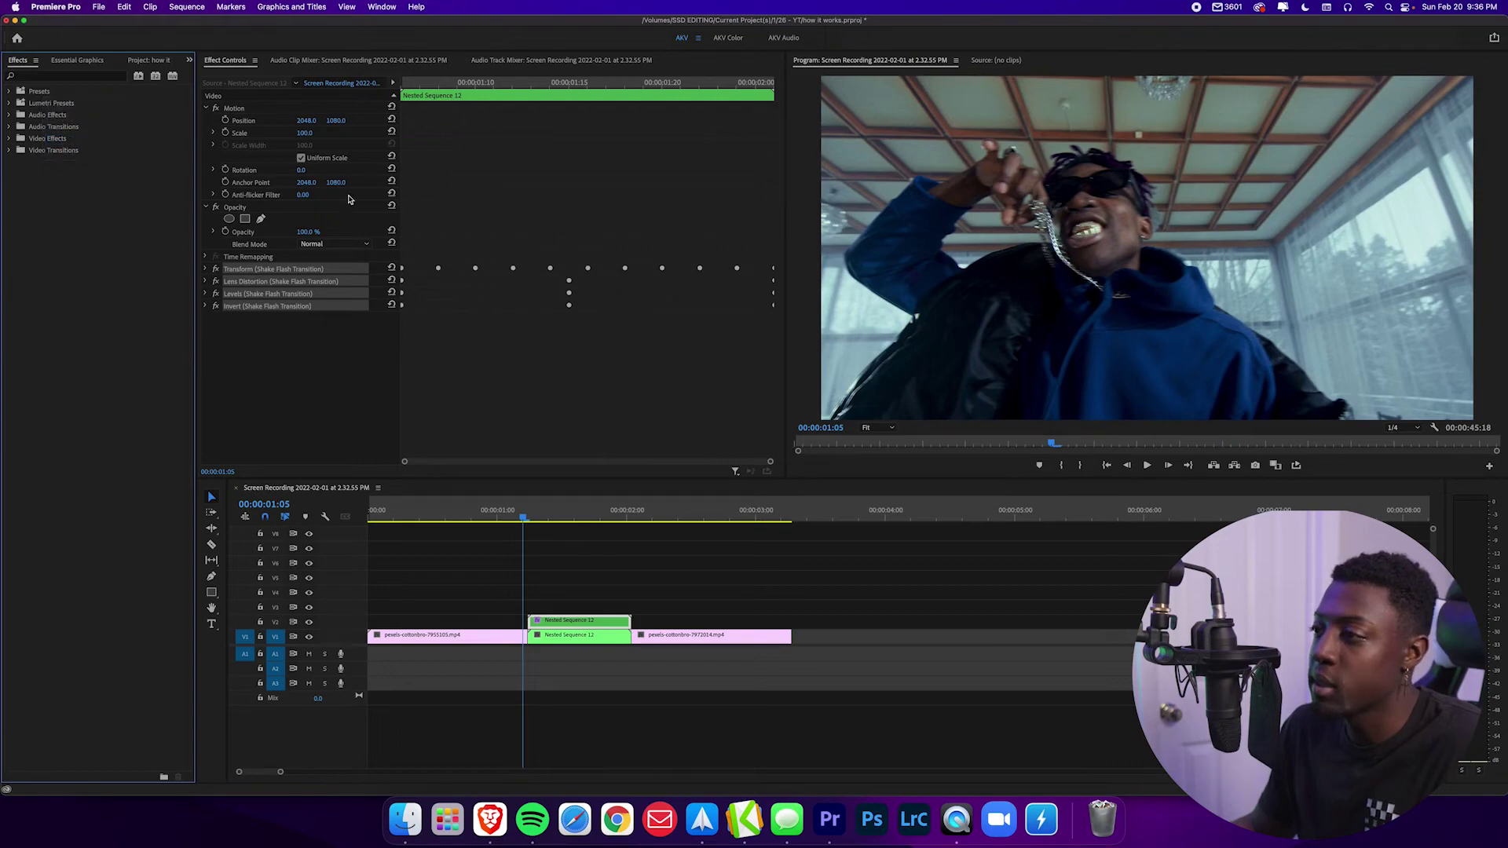
{"action": "left_click", "coordinate": [666, 164]}
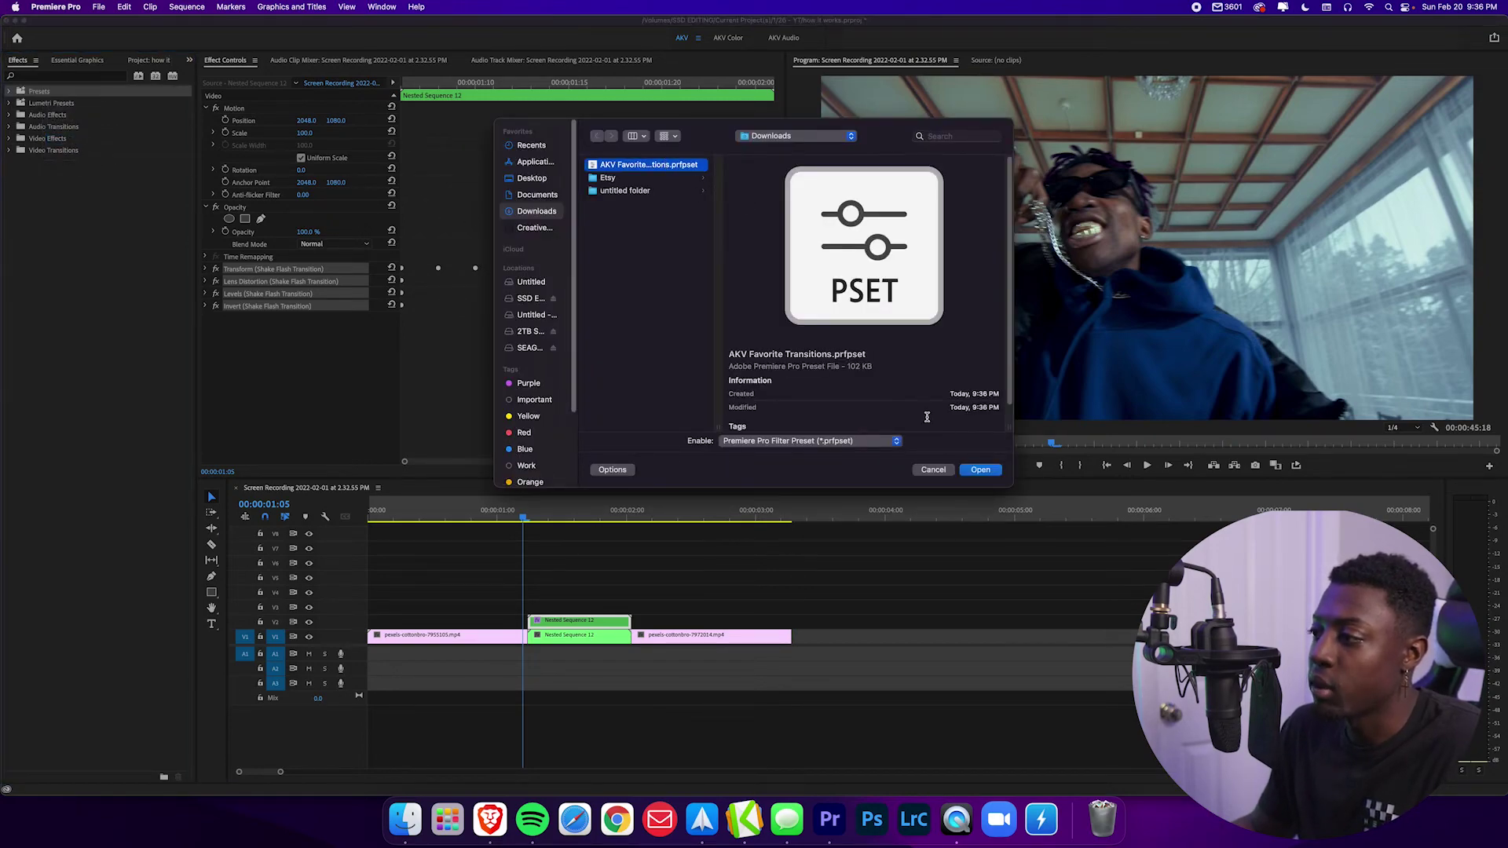
{"action": "left_click", "coordinate": [989, 472]}
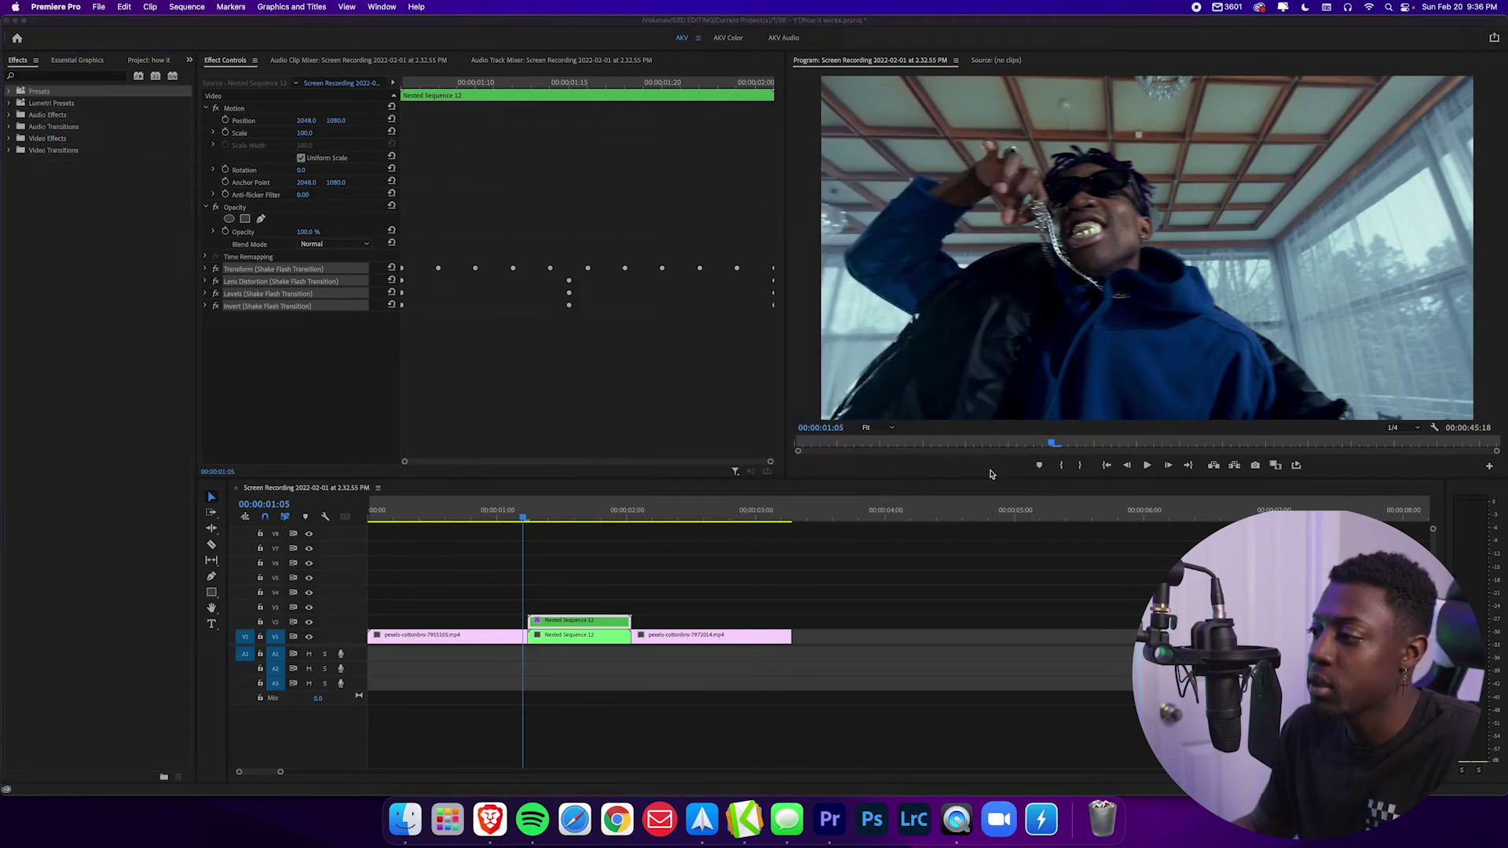
Step: Expand the Presets folder and its AKV Custom Presets bin to check the imported Shake Flash and Shake Invert Transition presets
{"action": "left_click", "coordinate": [10, 91]}
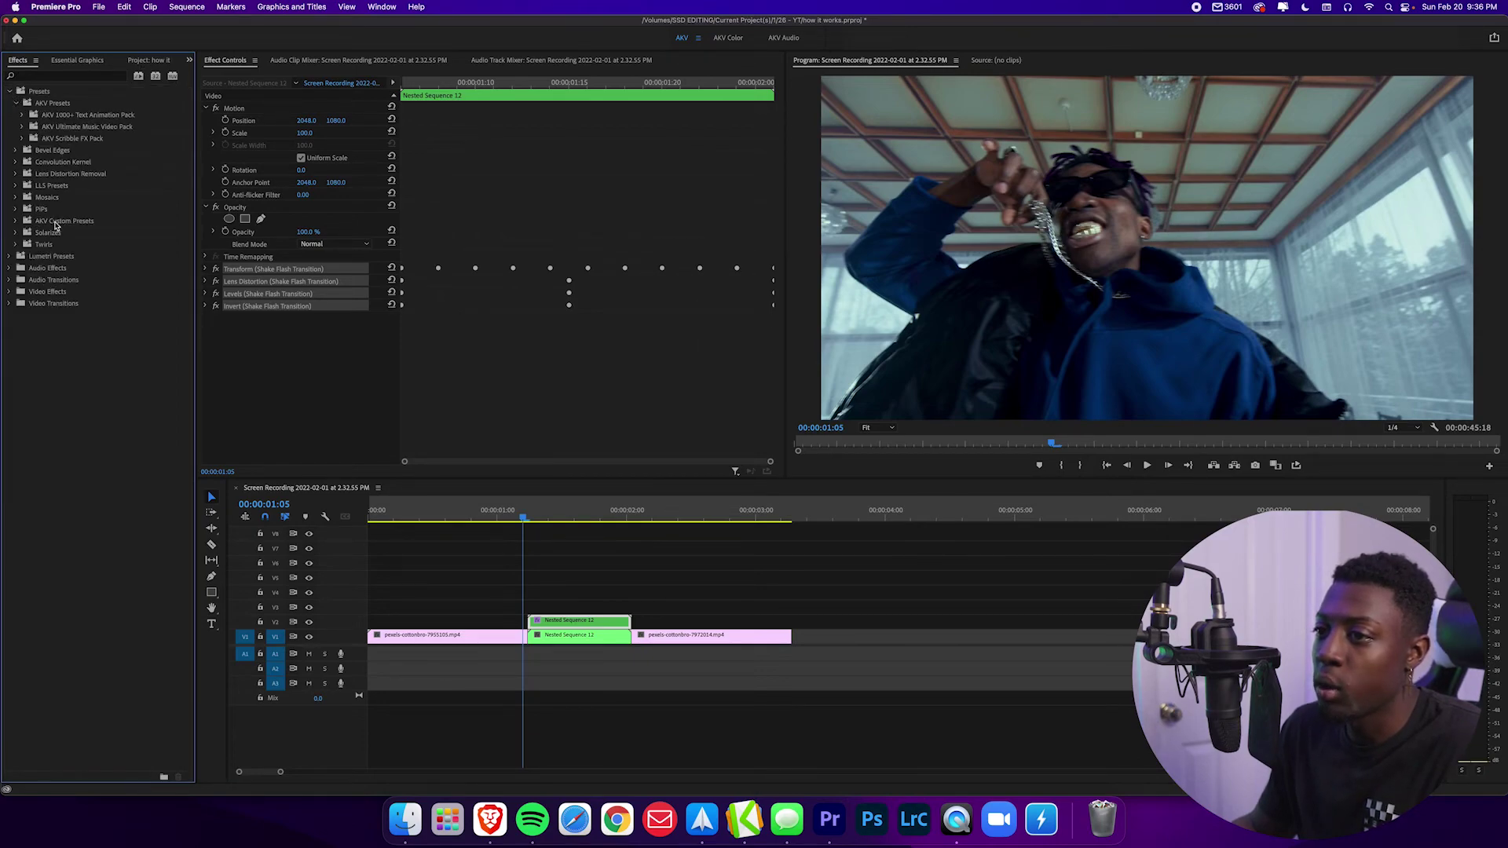
{"action": "left_click", "coordinate": [15, 221]}
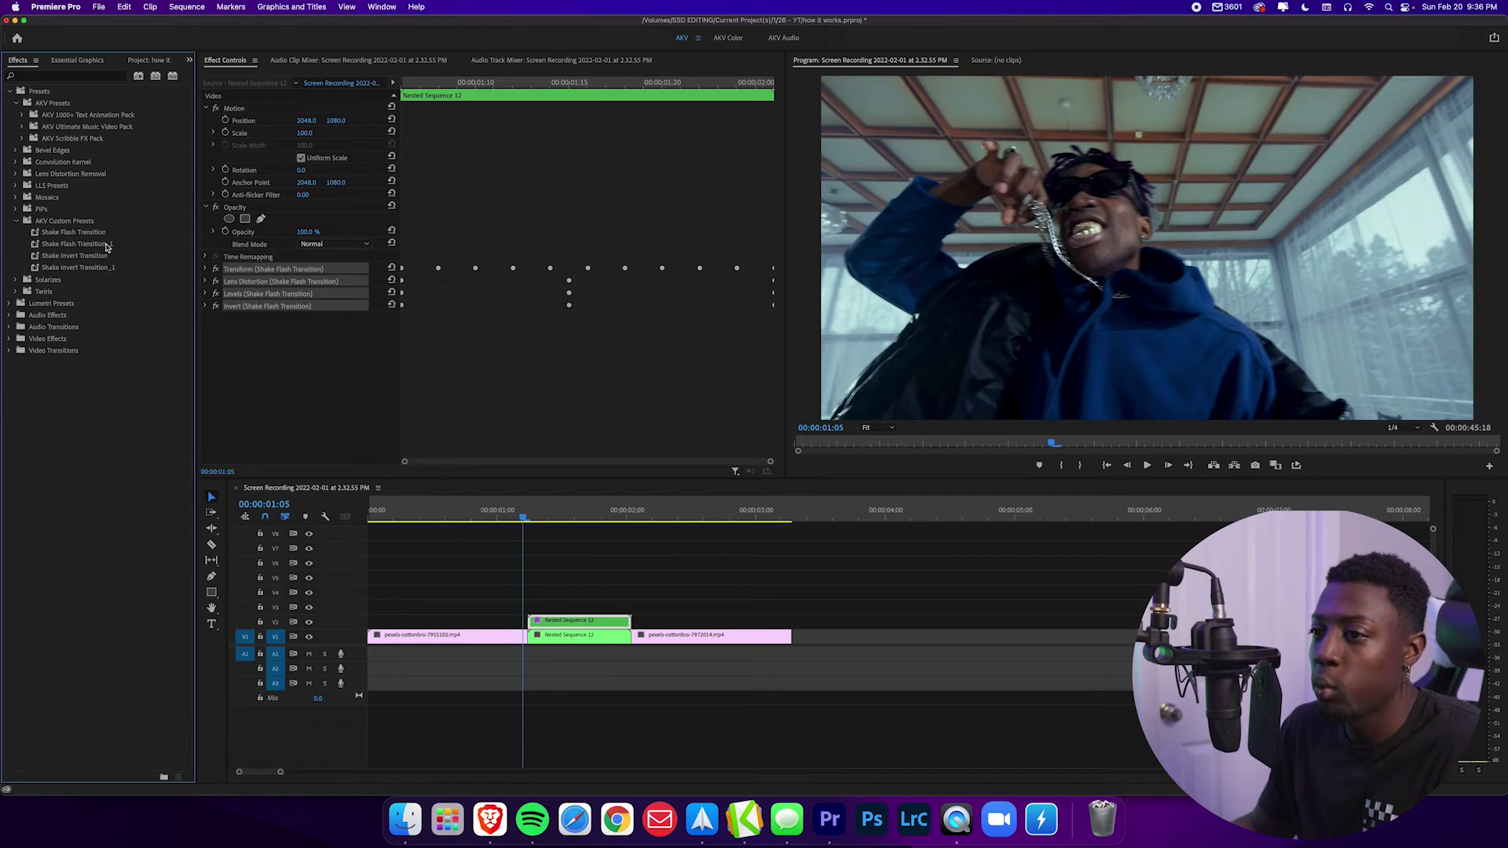
{"action": "left_click", "coordinate": [108, 270]}
{"action": "left_click", "coordinate": [103, 245]}
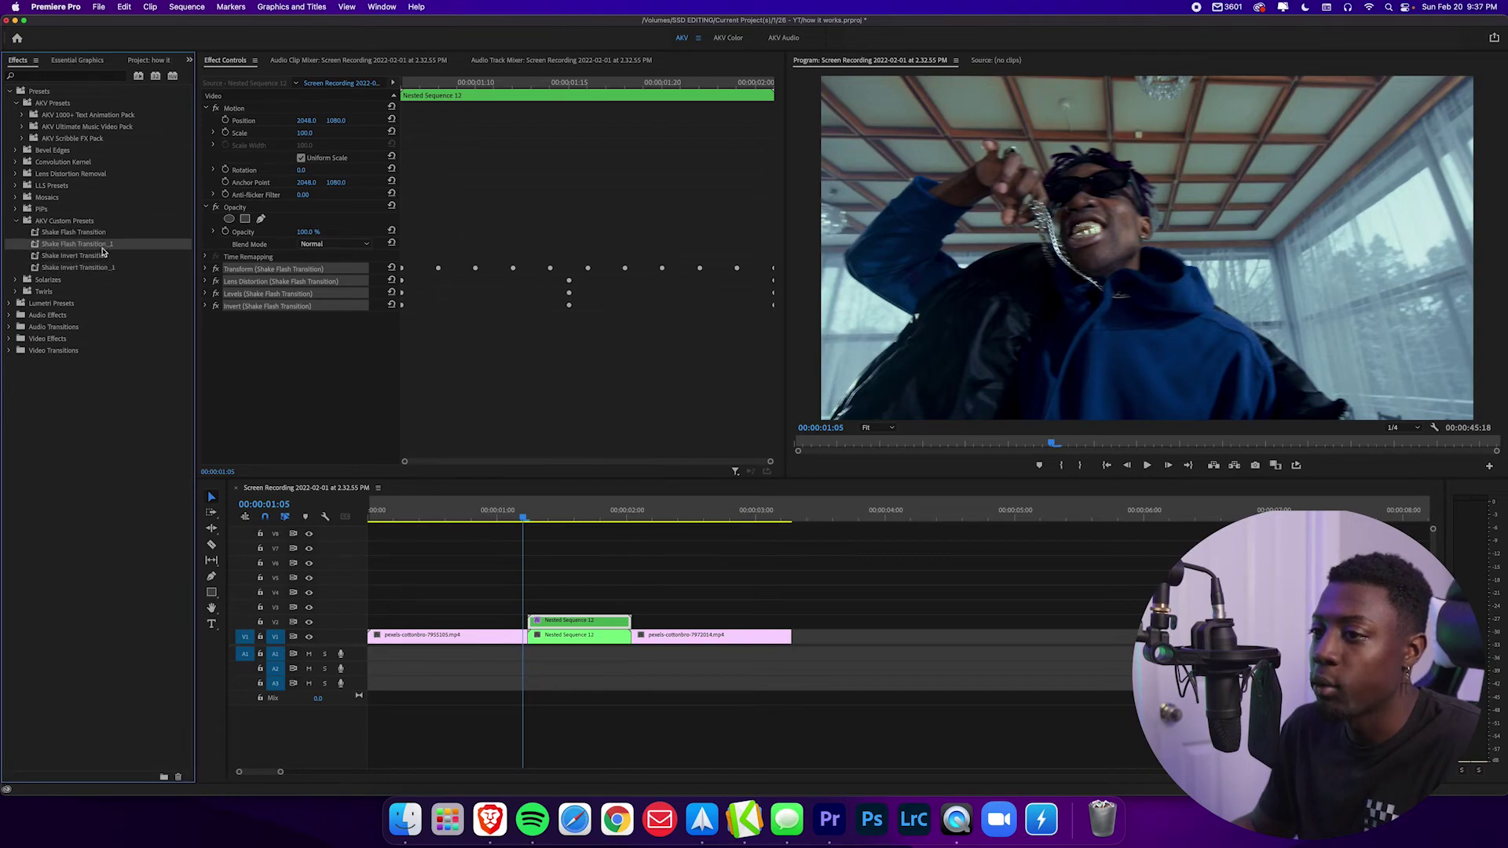
{"action": "left_click", "coordinate": [103, 264]}
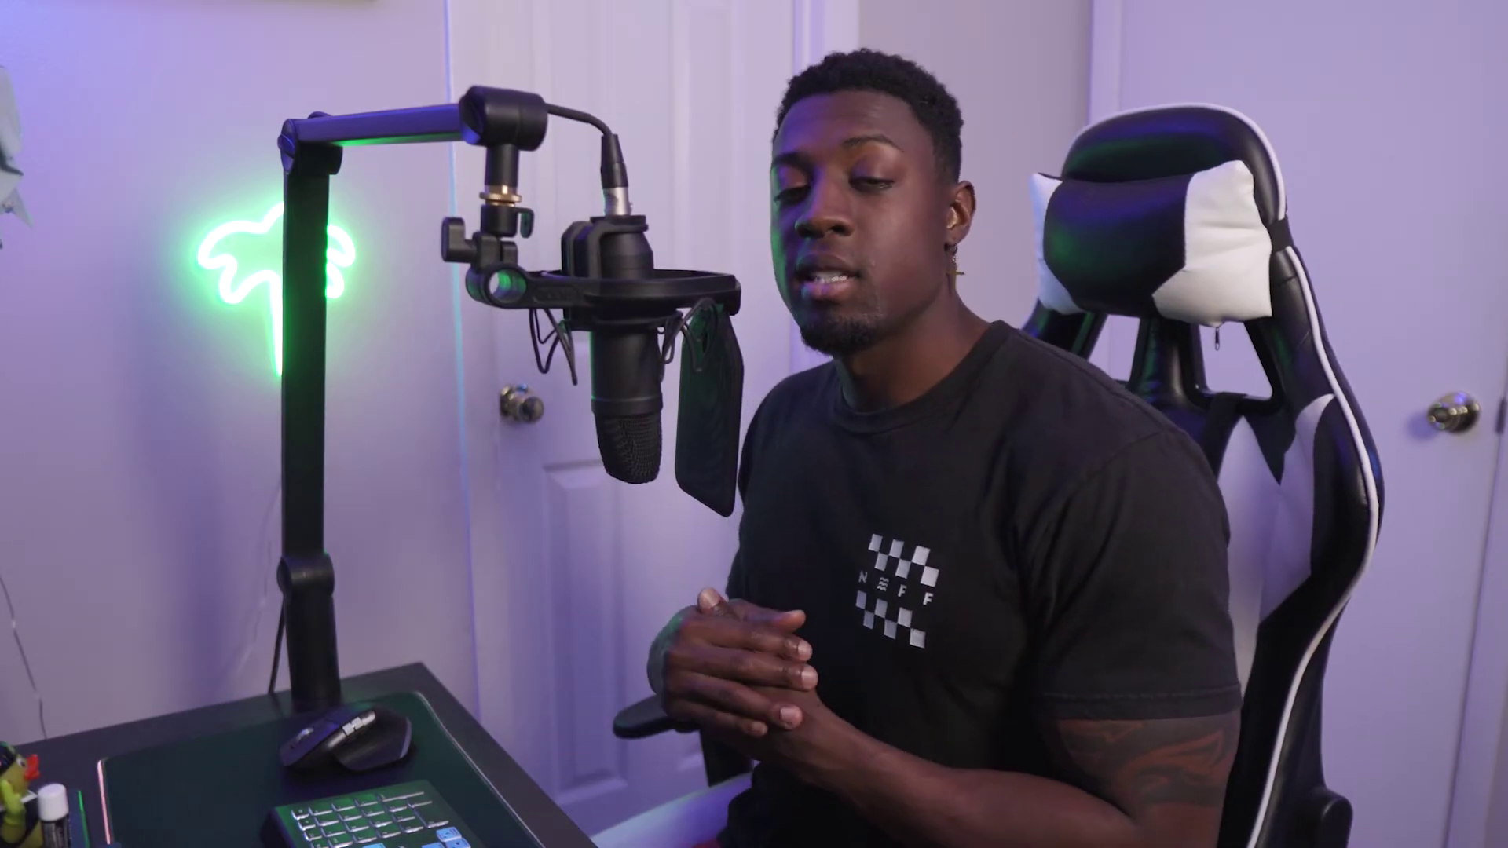